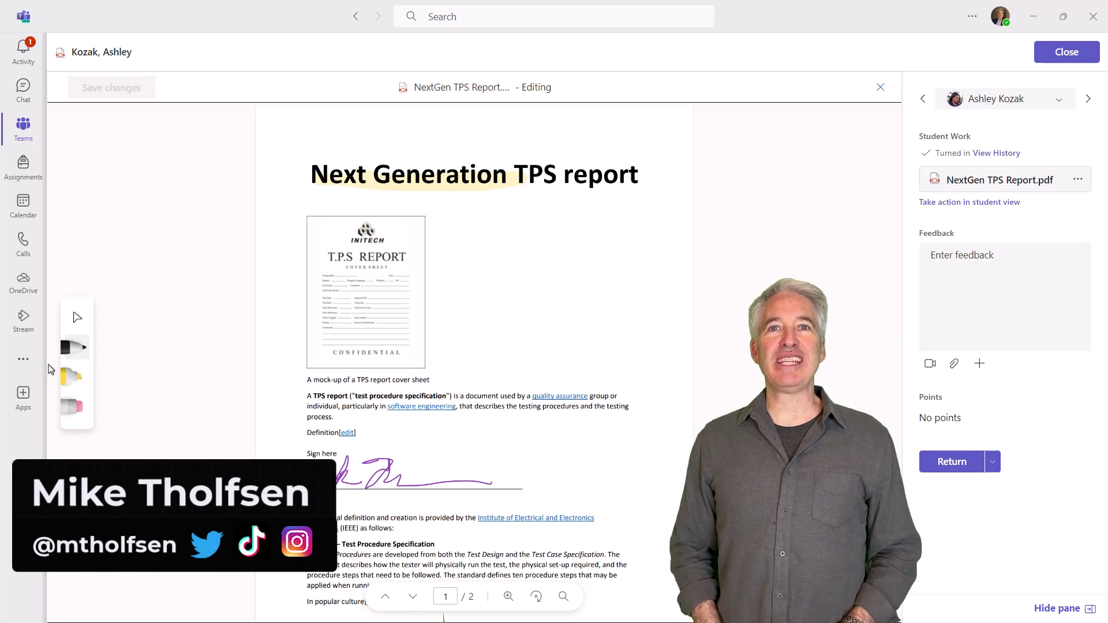
- Preview PDF annotation by switching the pen to red and drawing a line on the document
{"action": "left_click", "coordinate": [75, 347]}
{"action": "left_click", "coordinate": [198, 340]}
{"action": "mouse_move", "coordinate": [522, 252]}
{"action": "left_mouse_down"}
{"action": "mouse_move", "coordinate": [359, 282]}
{"action": "mouse_move", "coordinate": [390, 294]}
{"action": "left_mouse_up"}
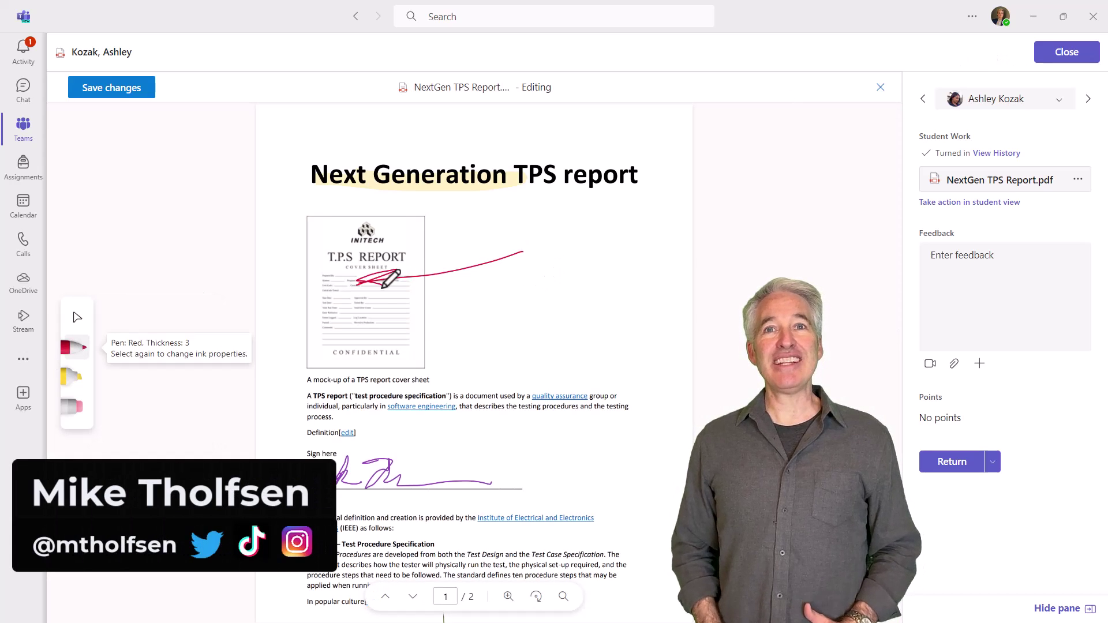
{"action": "scroll", "coordinate": [526, 461], "scroll_direction": "down", "scroll_amount": 3}
{"action": "scroll", "coordinate": [526, 462], "scroll_direction": "down", "scroll_amount": 3}
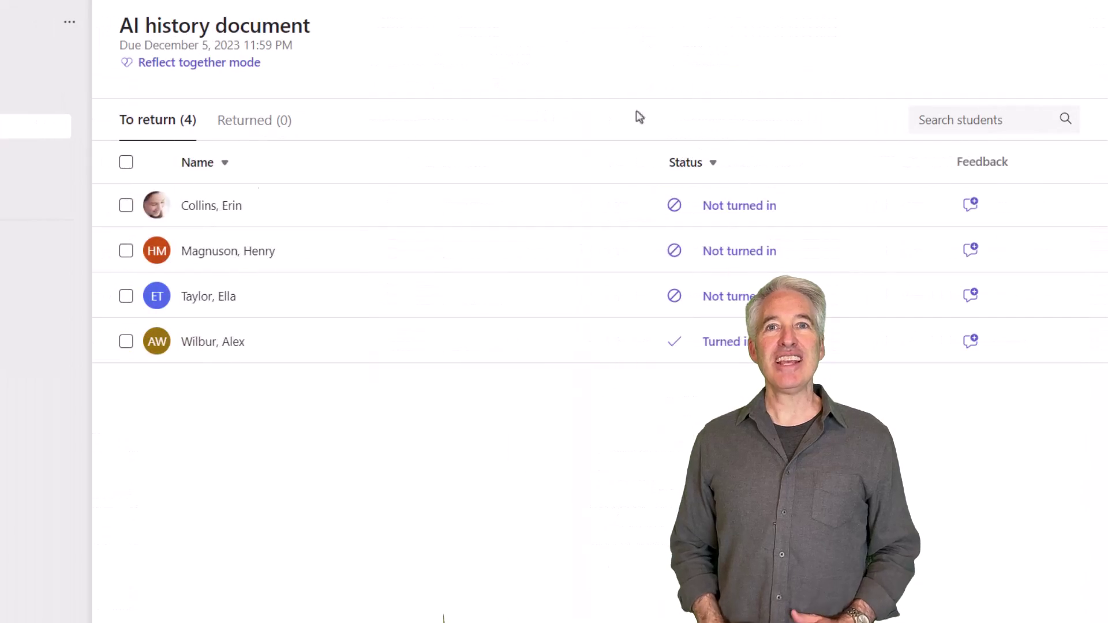
- Preview extending the first student's due date, then go to Engineering 101's General posts
{"action": "left_click", "coordinate": [289, 206]}
{"action": "left_click", "coordinate": [334, 174]}
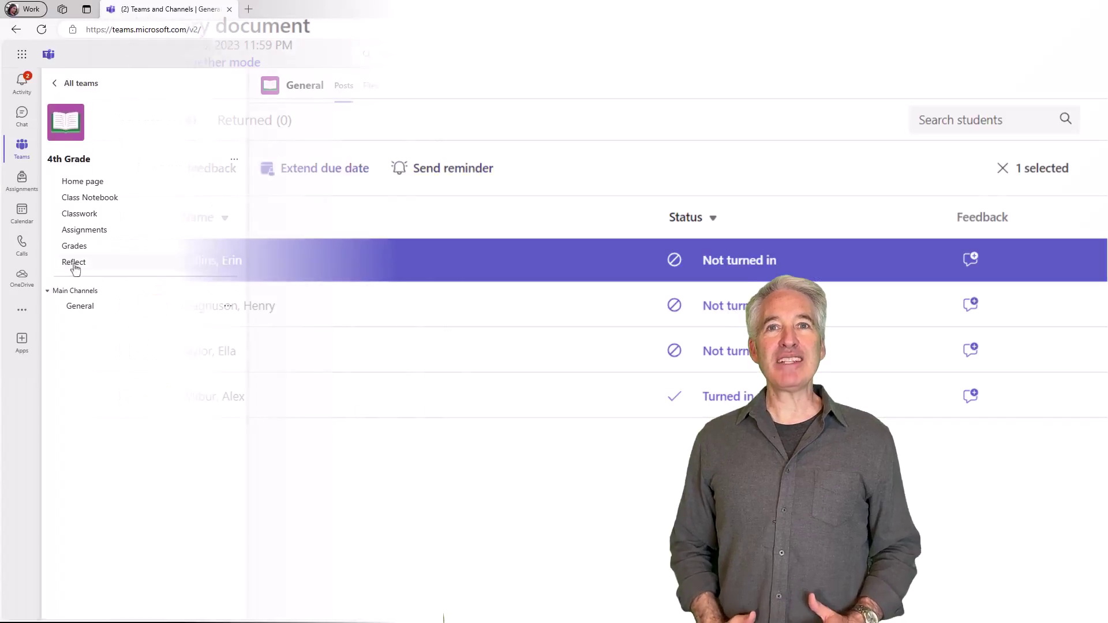
{"action": "left_click", "coordinate": [74, 265]}
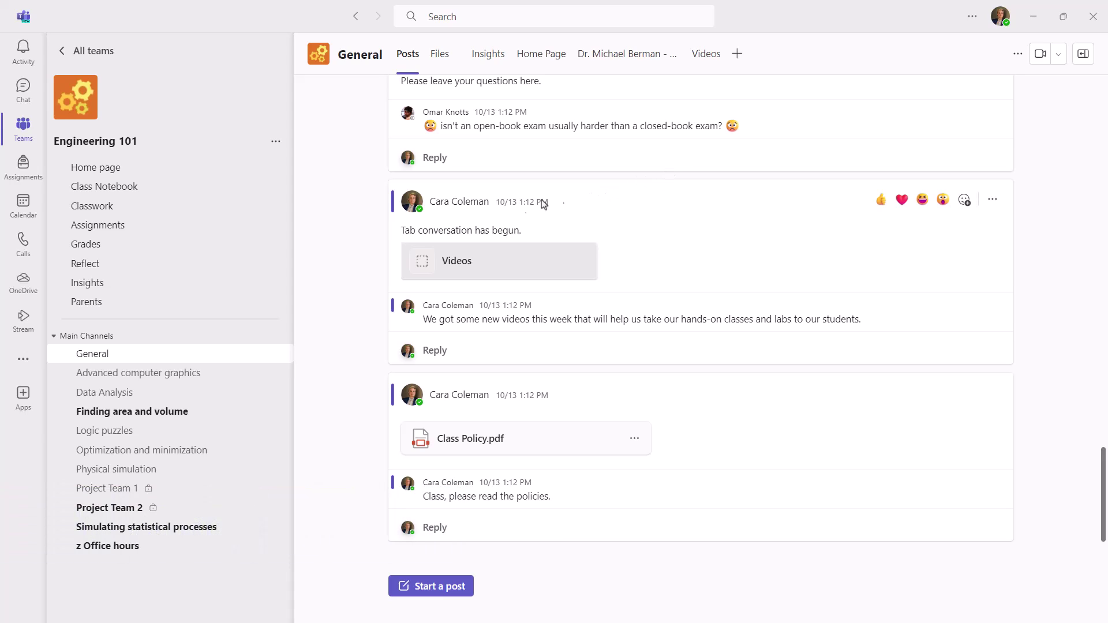
- Create 'TPS report explorations', due Dec 23, requesting each student's TPS report as PDF, and assign it
{"action": "left_click", "coordinate": [112, 231]}
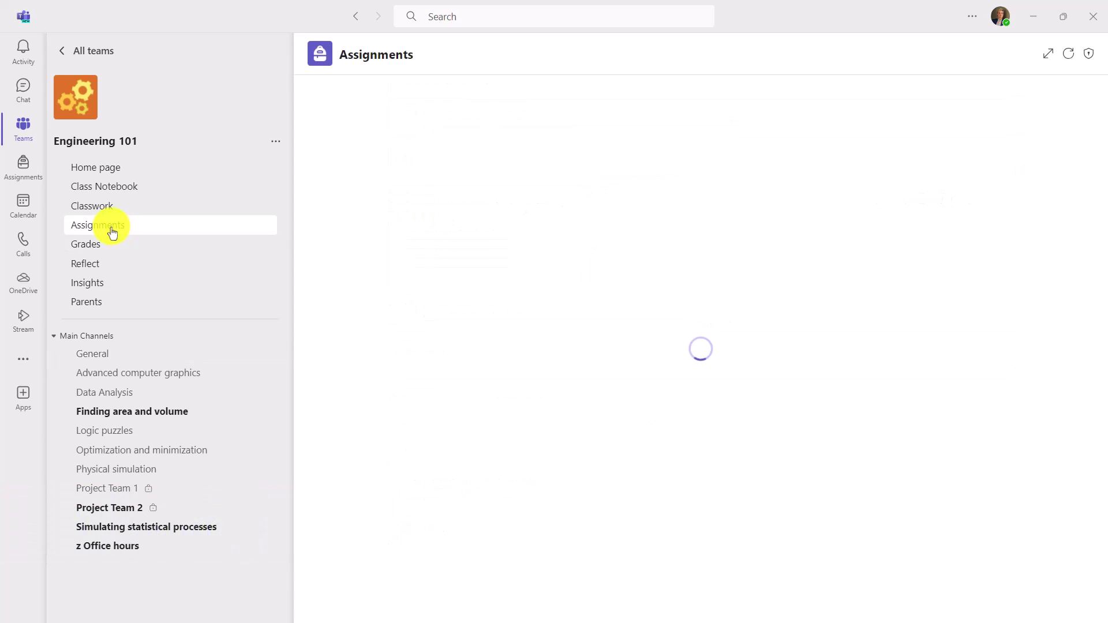
{"action": "left_click", "coordinate": [358, 600]}
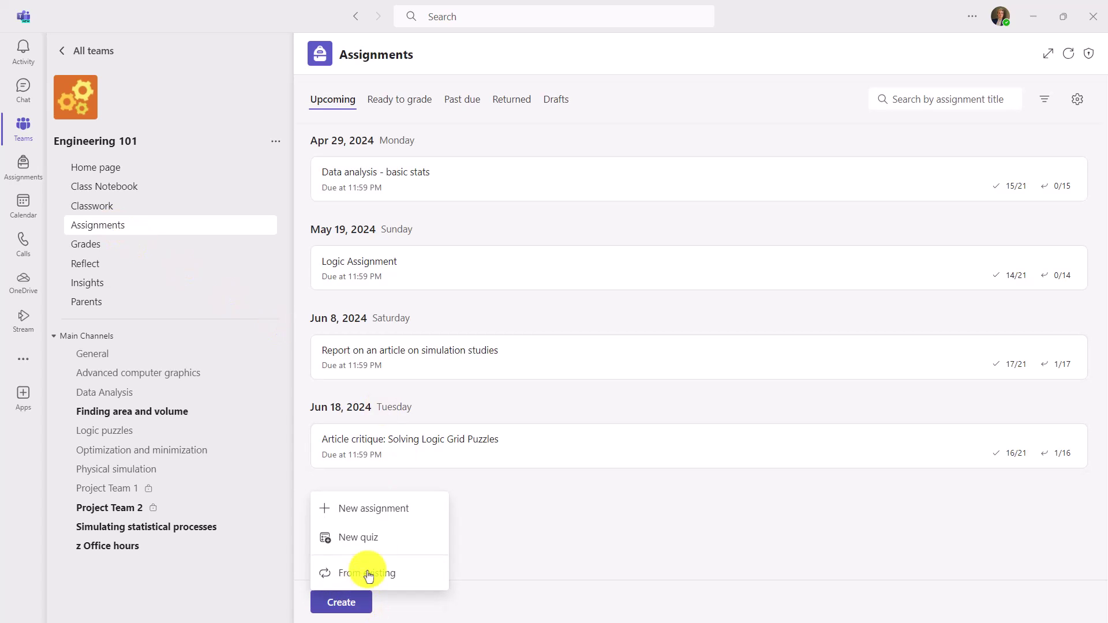
{"action": "left_click", "coordinate": [406, 518]}
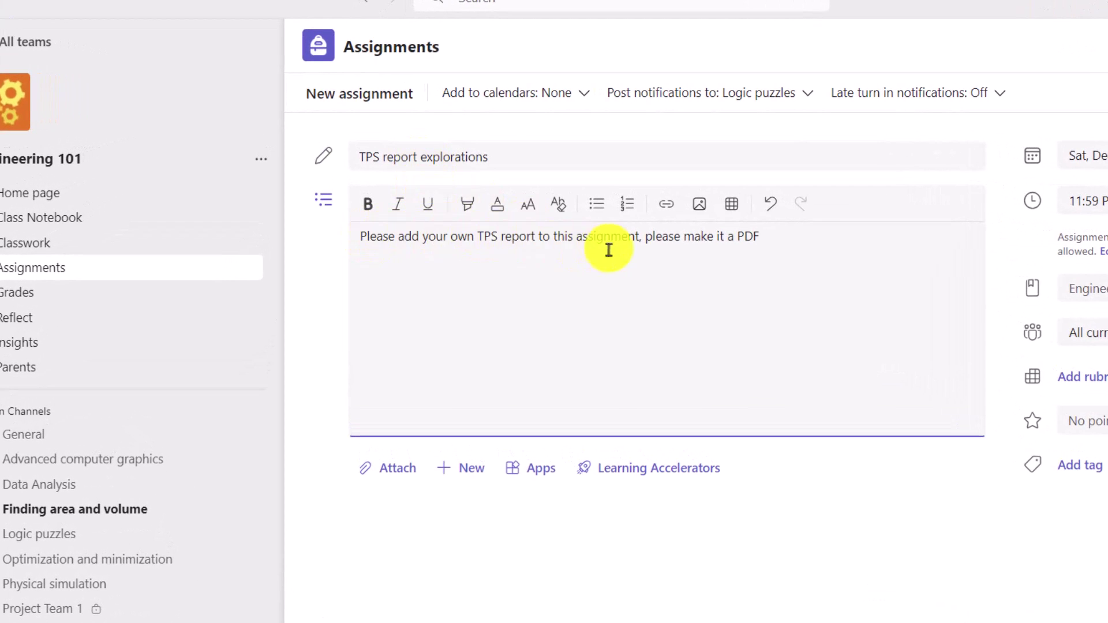
{"action": "left_click_drag", "start_coordinate": [761, 240], "coordinate": [642, 240]}
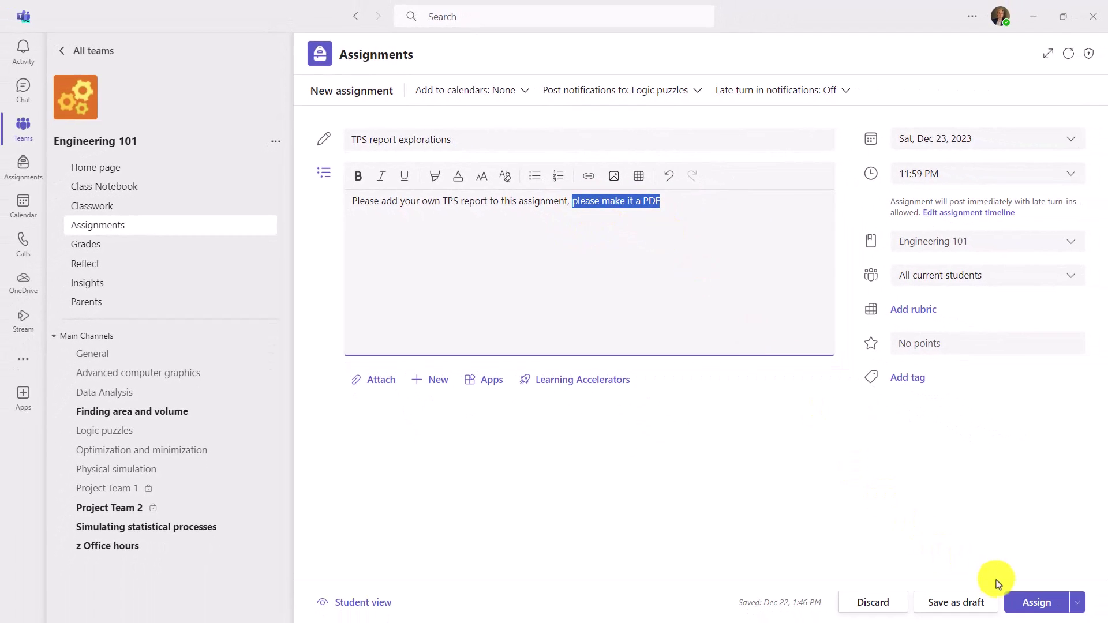
{"action": "left_click", "coordinate": [1031, 606]}
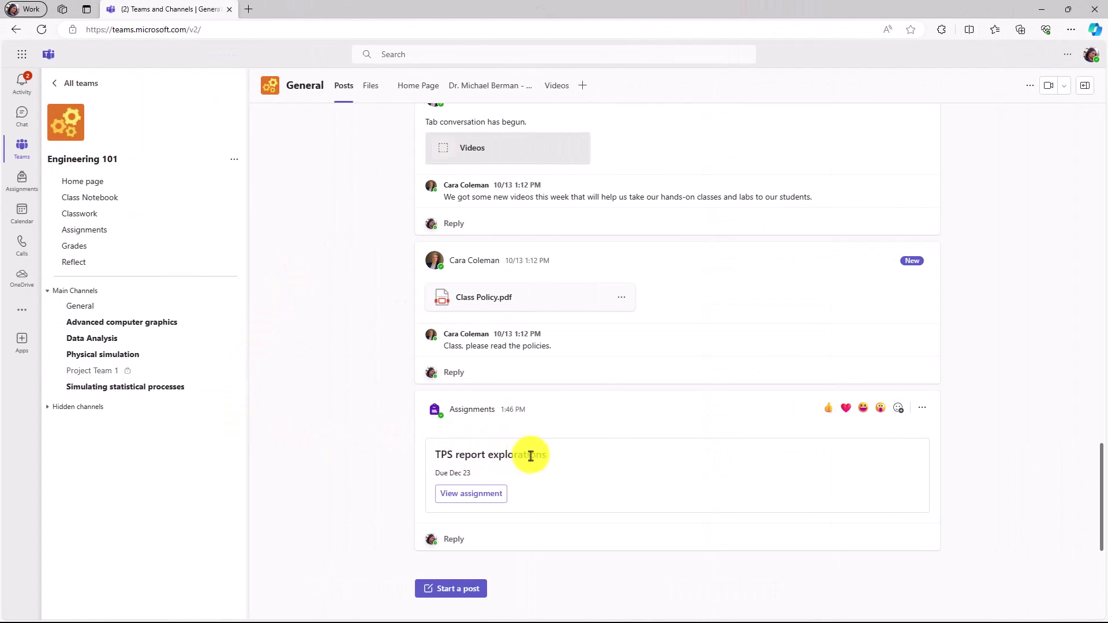
- Upload NextGen TPS Report.pdf to the TPS report explorations assignment and open the file
{"action": "left_click", "coordinate": [476, 497]}
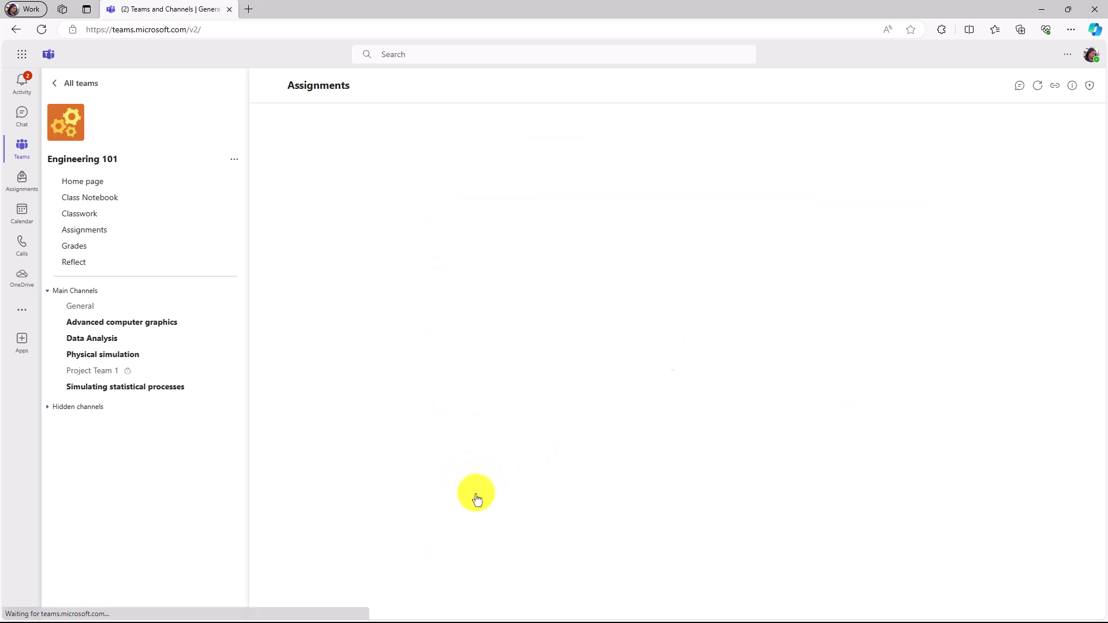
{"action": "left_click", "coordinate": [299, 256]}
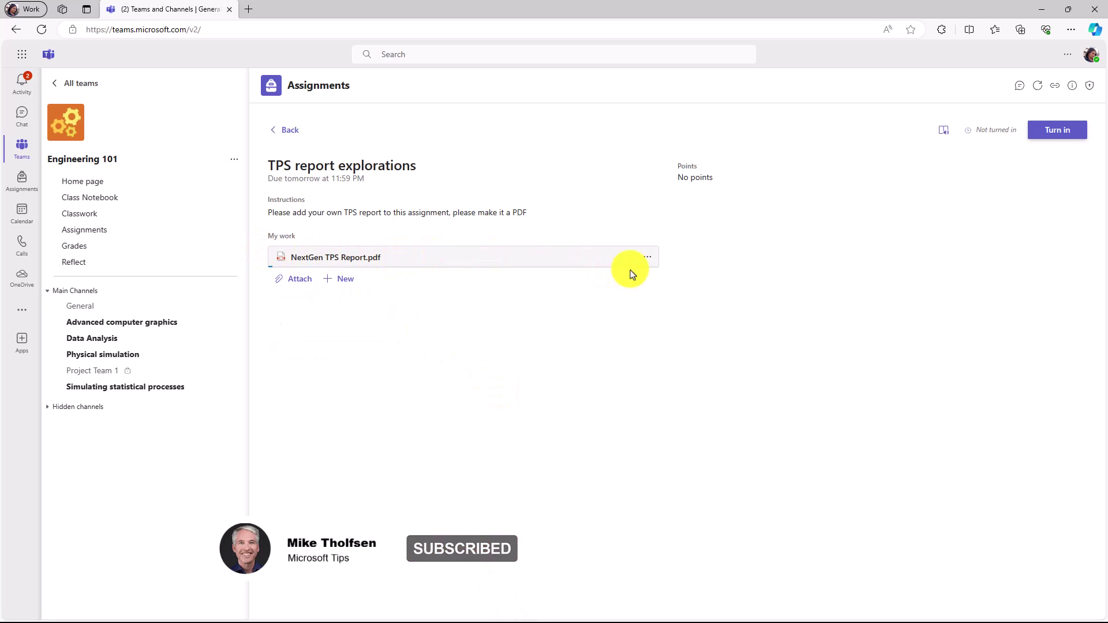
{"action": "left_click", "coordinate": [305, 261]}
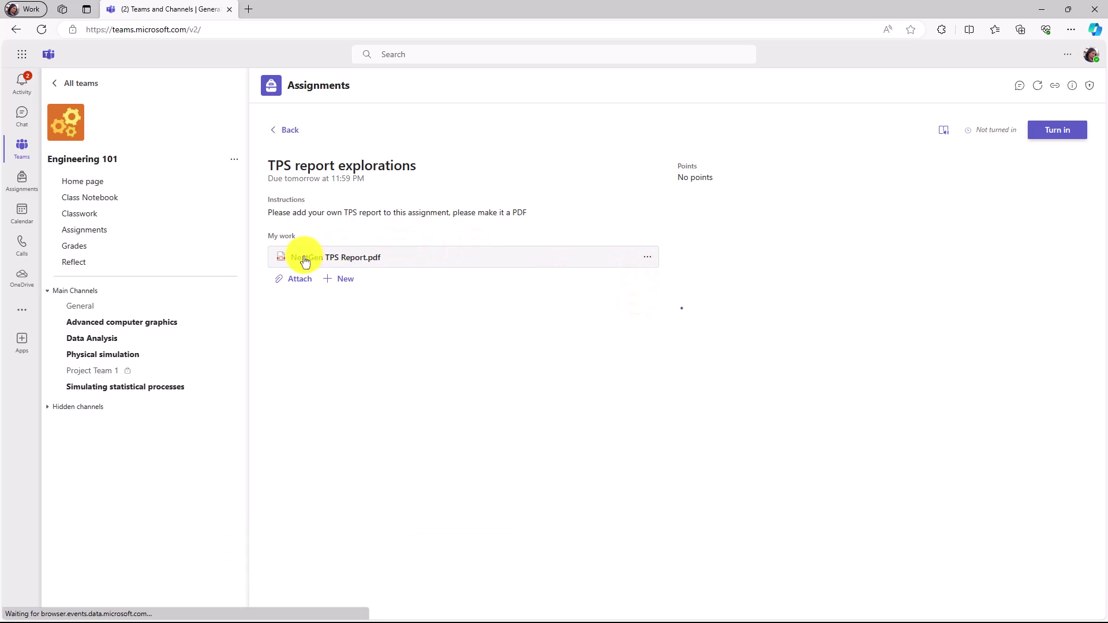
- Make the PDF editable and sign above the Sign here line with a purple pen
{"action": "left_click", "coordinate": [1008, 85]}
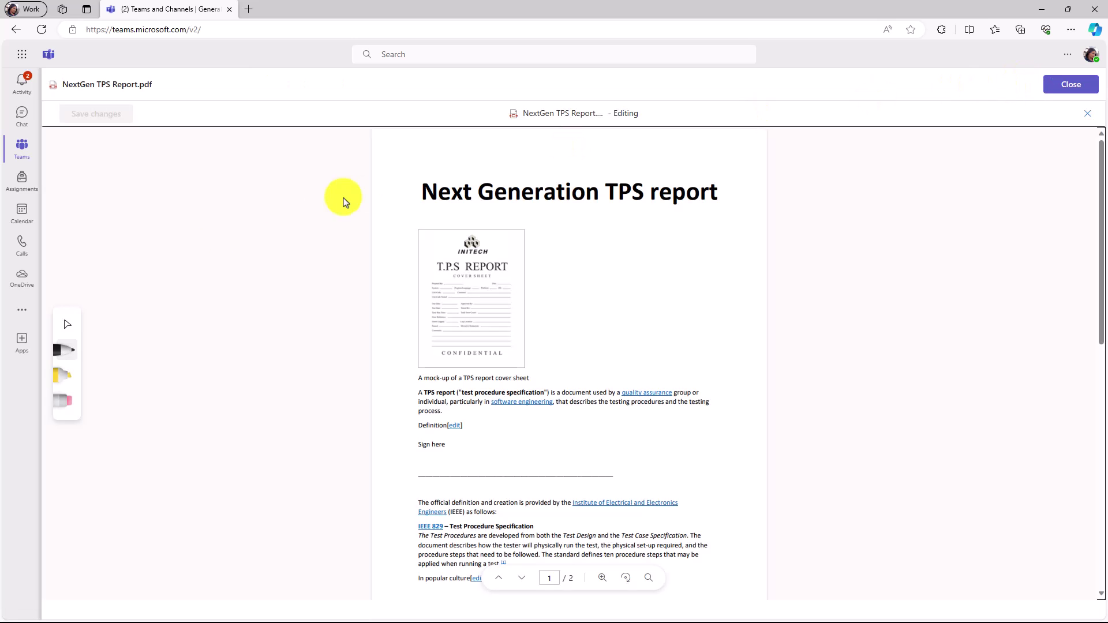
{"action": "left_click", "coordinate": [64, 350]}
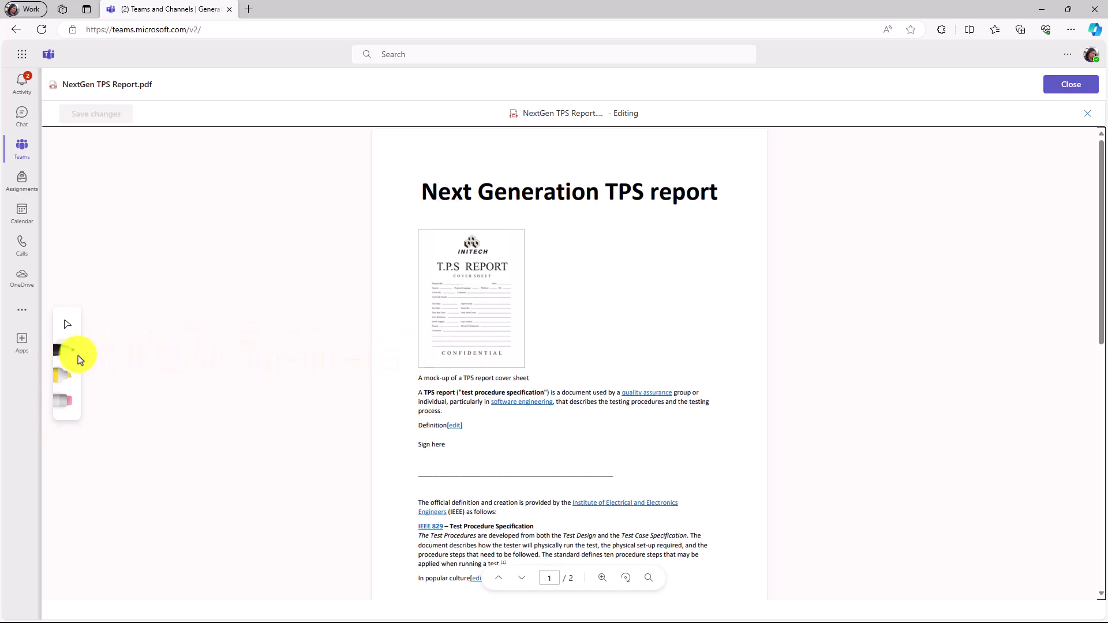
{"action": "left_click", "coordinate": [60, 353]}
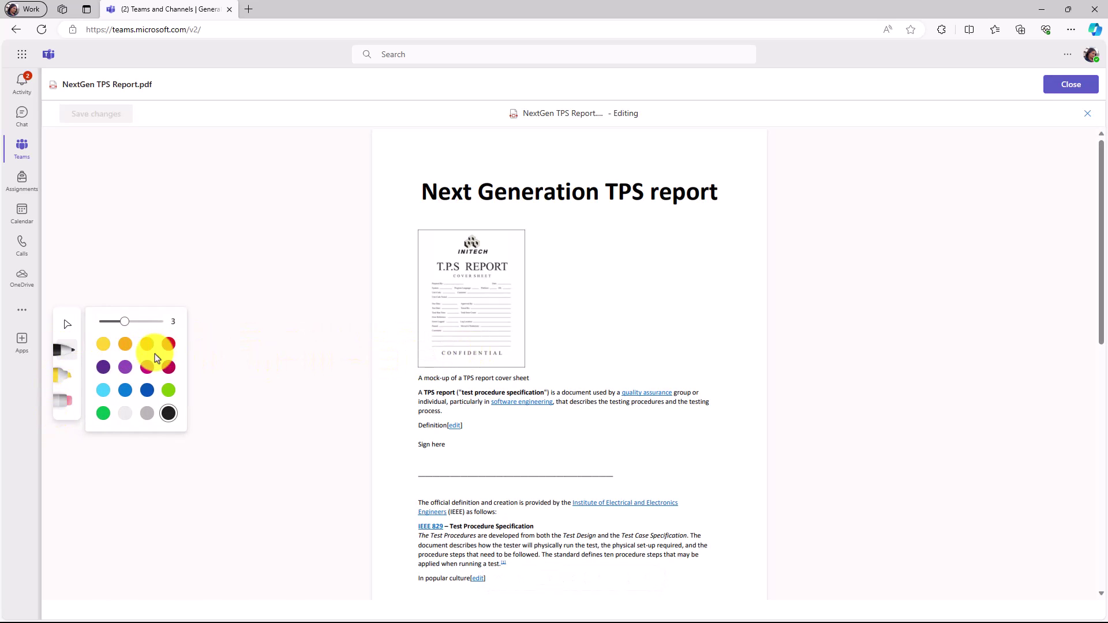
{"action": "left_click", "coordinate": [126, 367]}
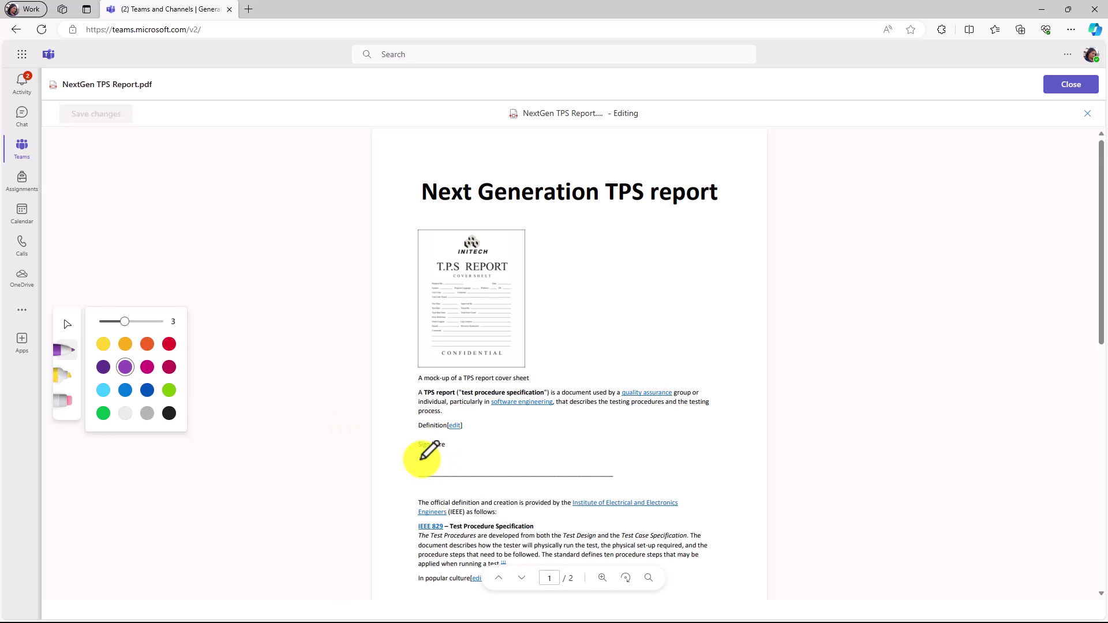
{"action": "left_click_drag", "start_coordinate": [421, 458], "coordinate": [591, 438]}
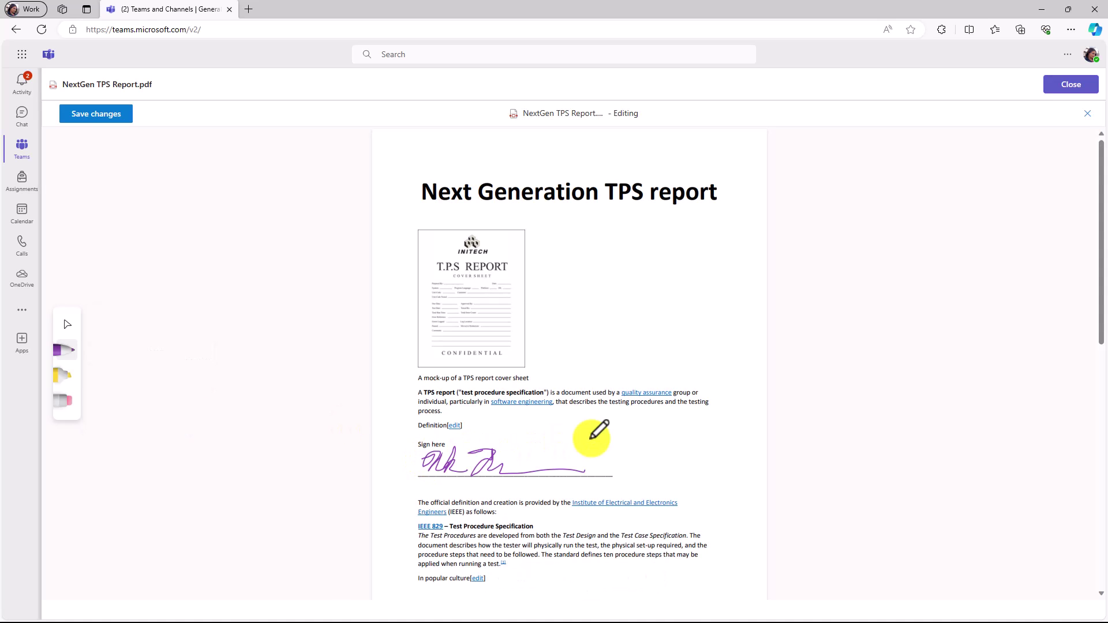
- Highlight the report title in yellow, then save the annotated PDF and close it
{"action": "left_click", "coordinate": [65, 376]}
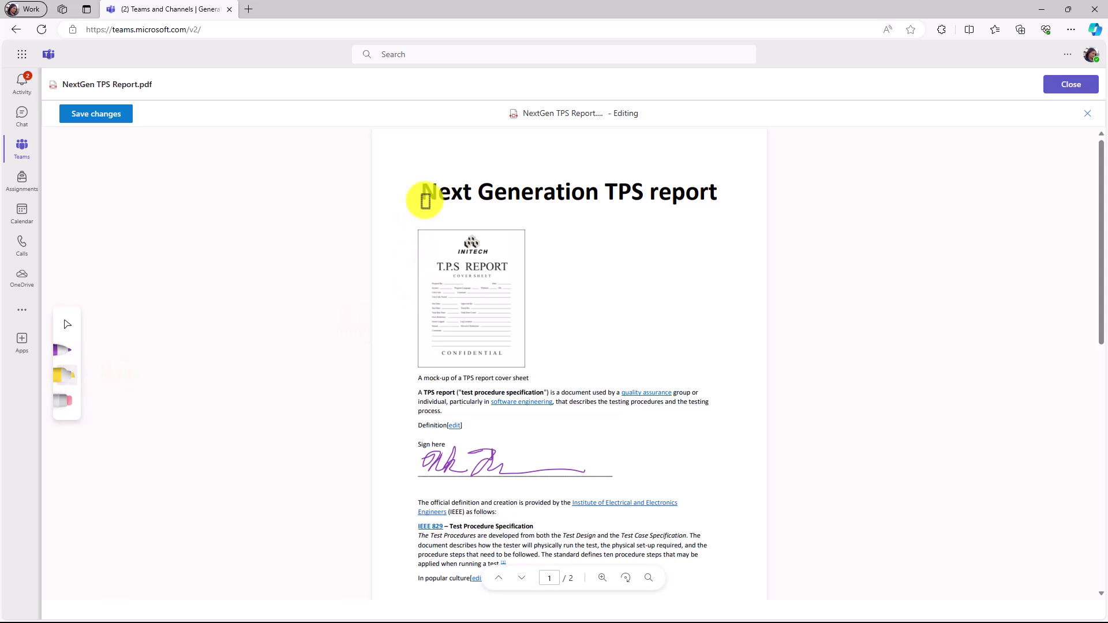
{"action": "left_click_drag", "start_coordinate": [425, 200], "coordinate": [613, 197]}
{"action": "left_click", "coordinate": [62, 402]}
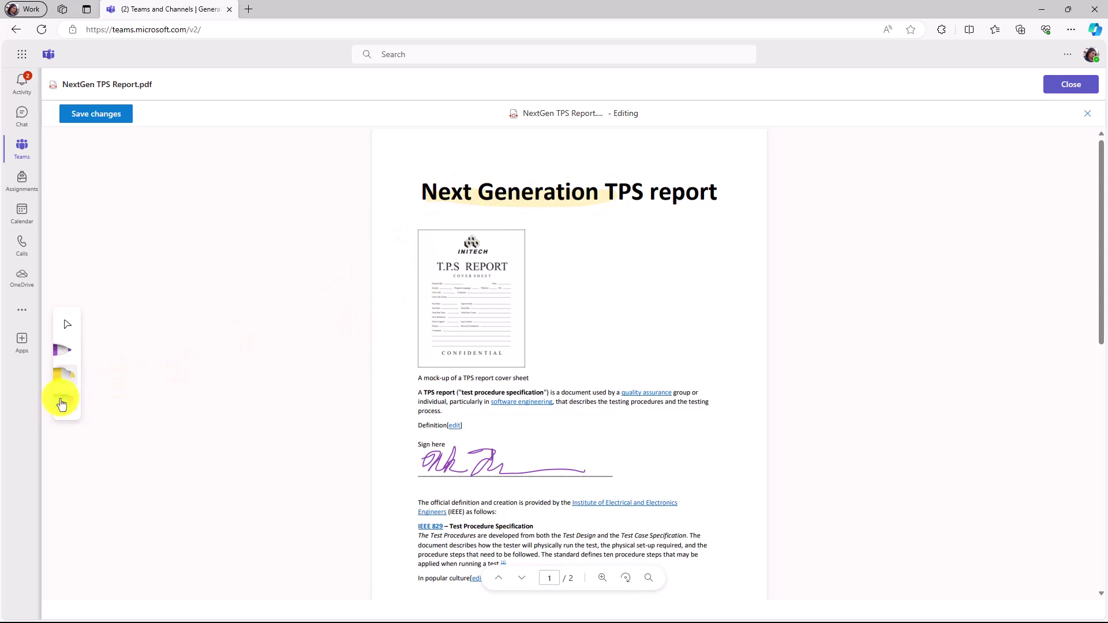
{"action": "left_click", "coordinate": [67, 381]}
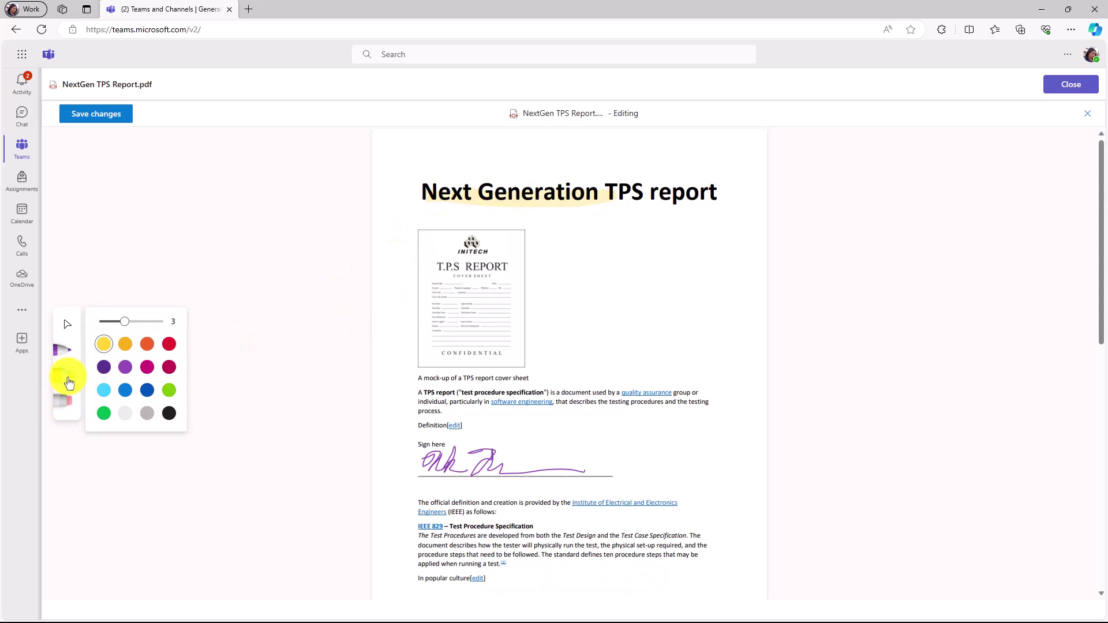
{"action": "left_click", "coordinate": [239, 304]}
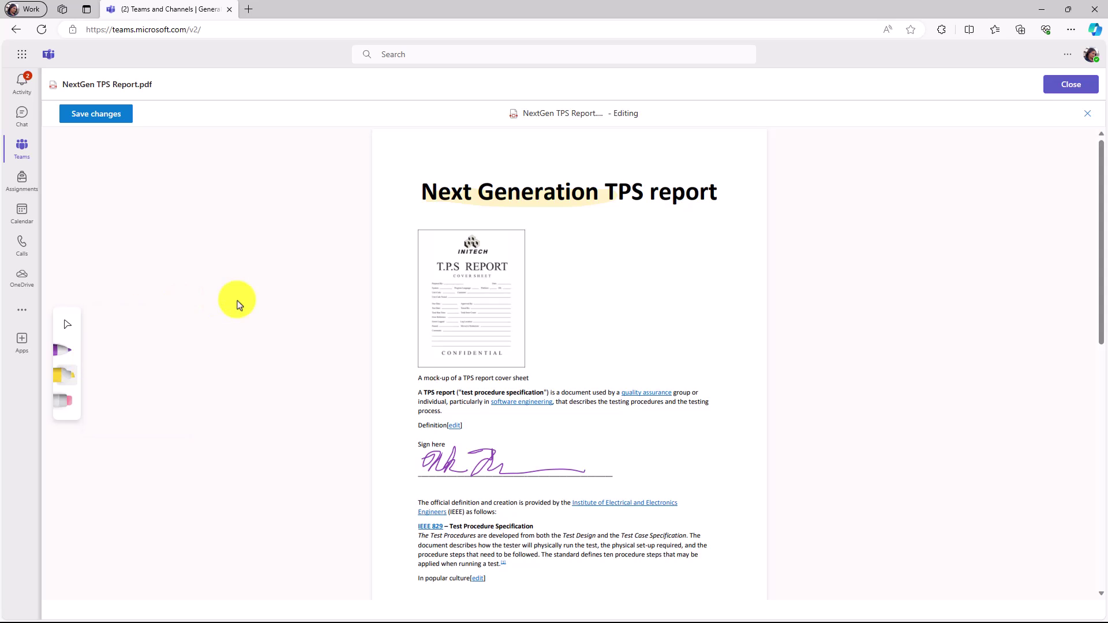
{"action": "left_click", "coordinate": [99, 116]}
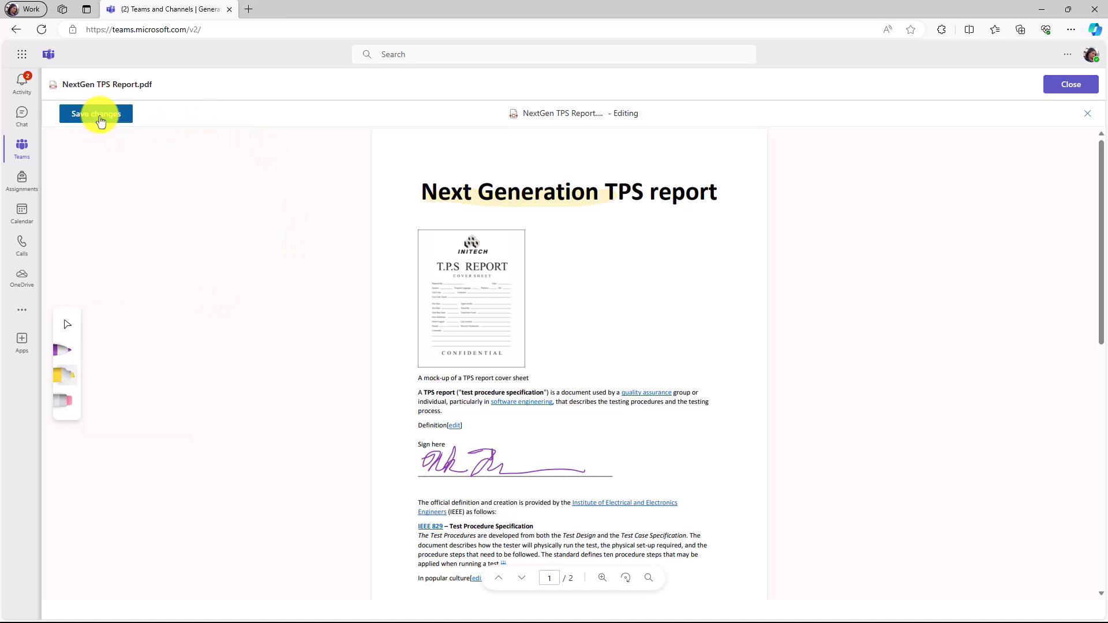
{"action": "left_click", "coordinate": [1043, 101]}
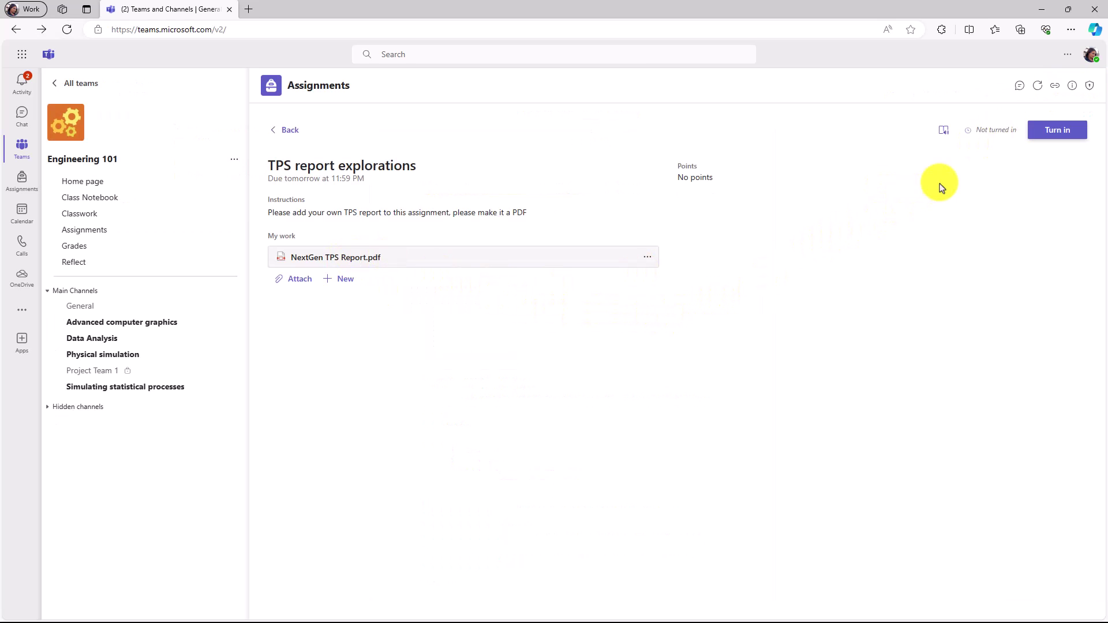
- Turn in the assignment, then as educator open a turned-in student's TPS report submission
{"action": "left_click", "coordinate": [1066, 133]}
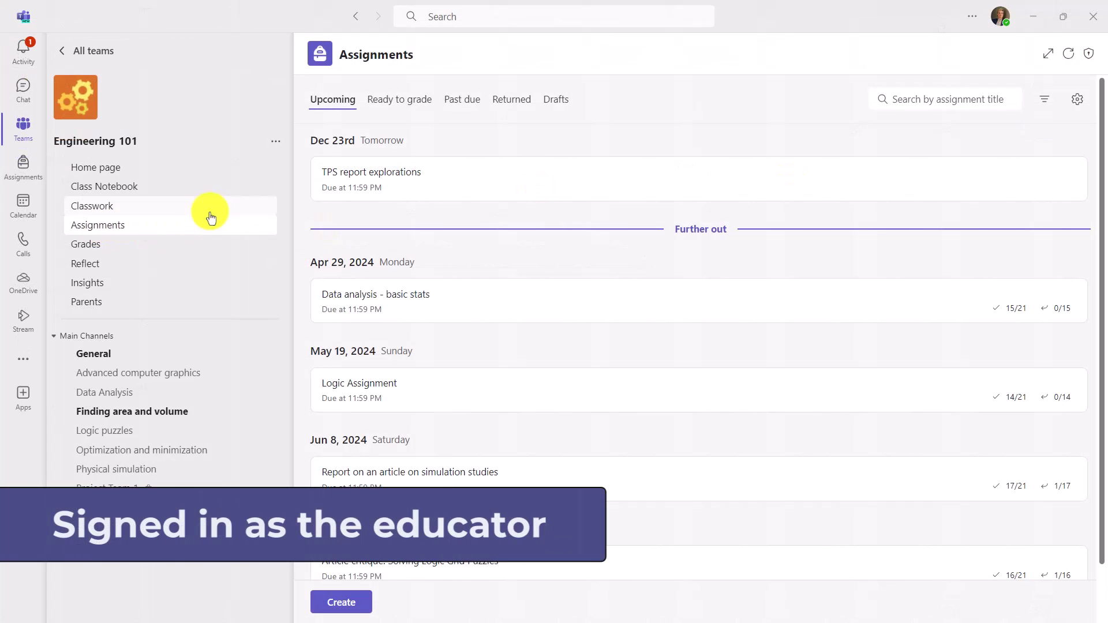
{"action": "left_click", "coordinate": [461, 180]}
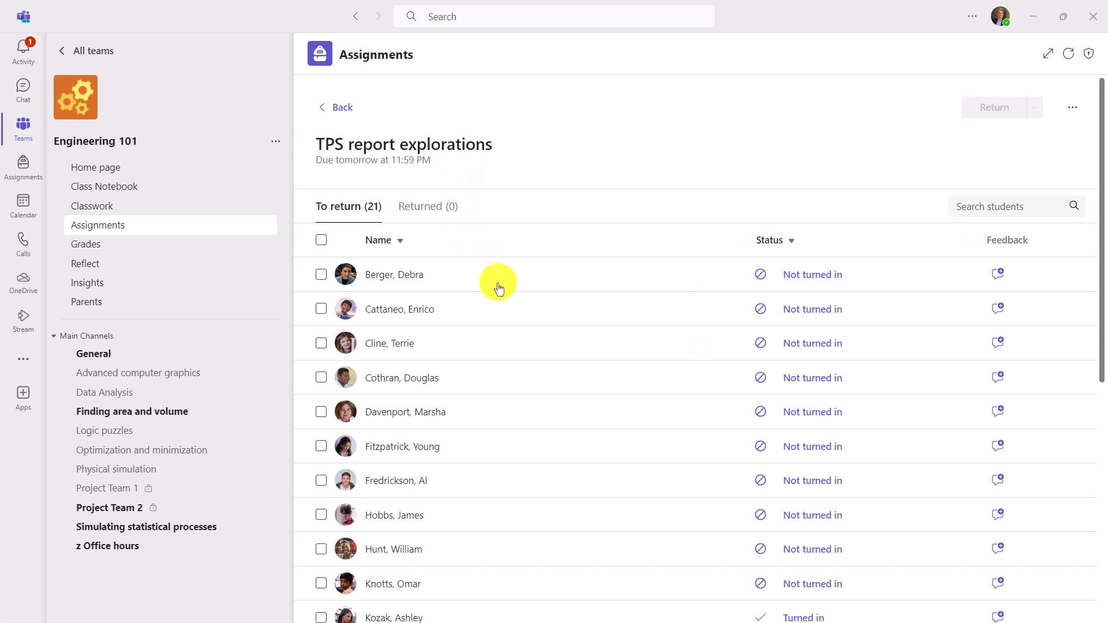
{"action": "scroll", "coordinate": [508, 311], "scroll_direction": "down", "scroll_amount": 4}
{"action": "left_click", "coordinate": [390, 418]}
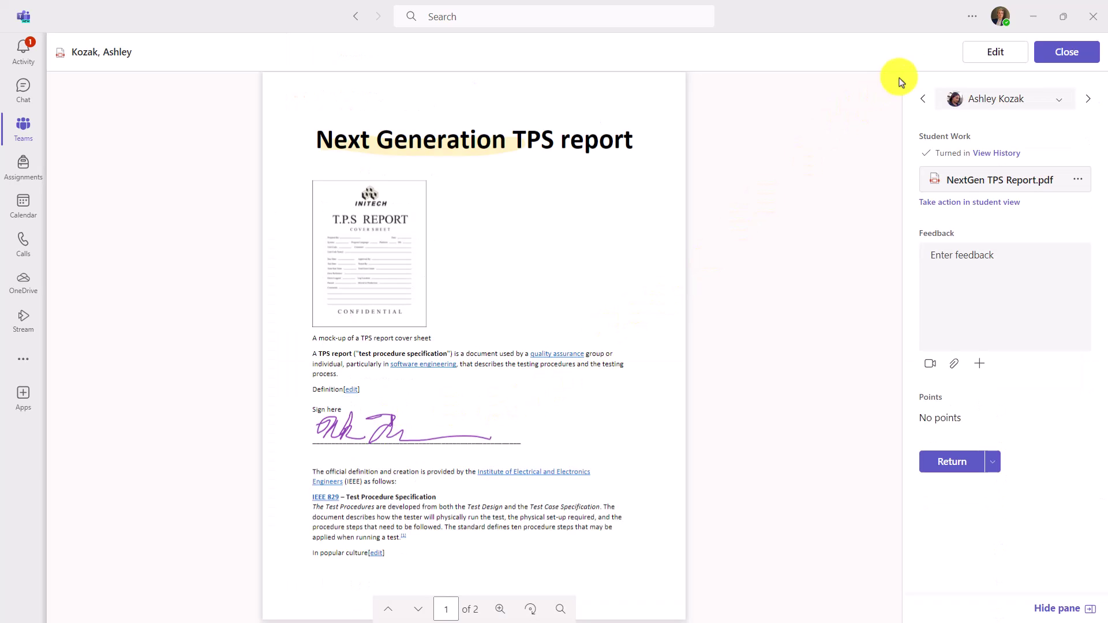
- With a red pen, draw across the cover sheet and circle the IEEE 829 paragraph
{"action": "left_click", "coordinate": [1002, 54]}
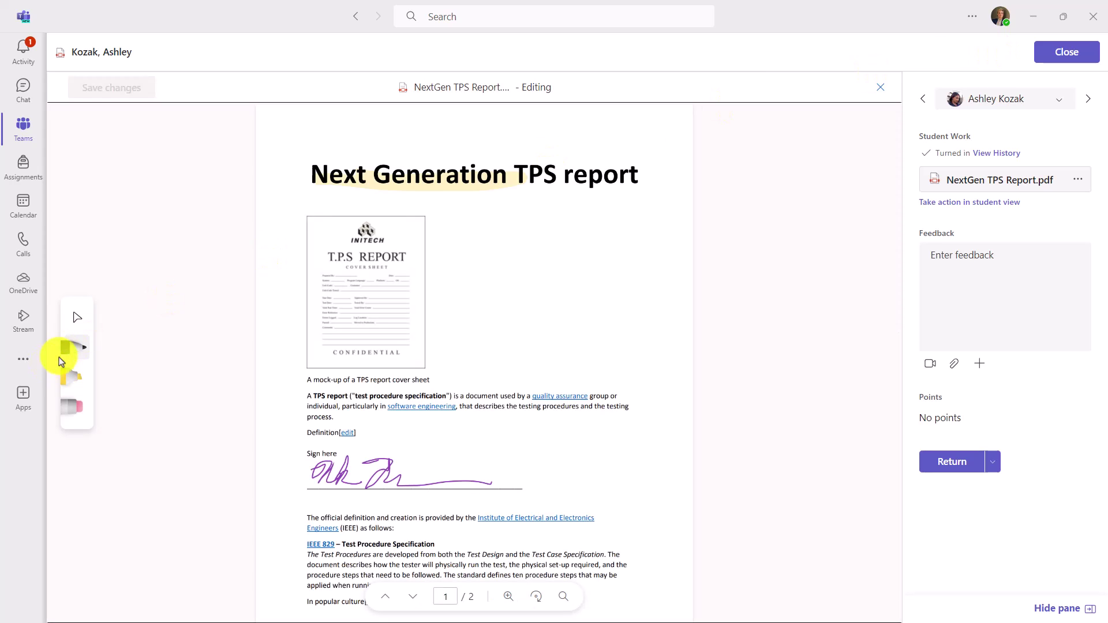
{"action": "left_click", "coordinate": [78, 350]}
{"action": "left_click", "coordinate": [173, 341]}
{"action": "left_click", "coordinate": [195, 342]}
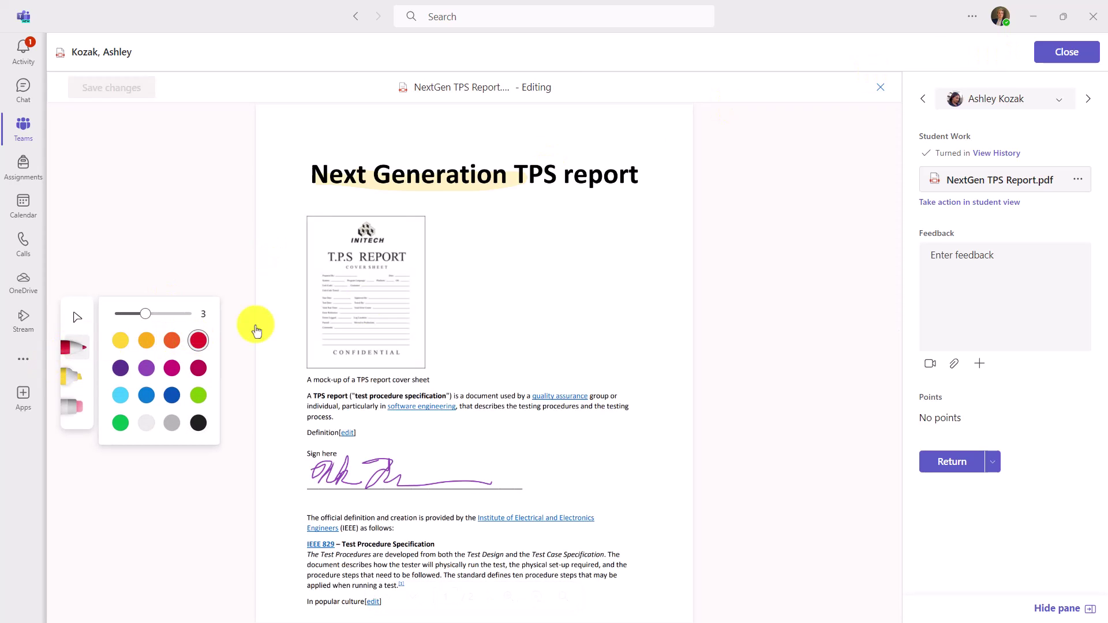
{"action": "left_click_drag", "start_coordinate": [523, 251], "coordinate": [366, 277]}
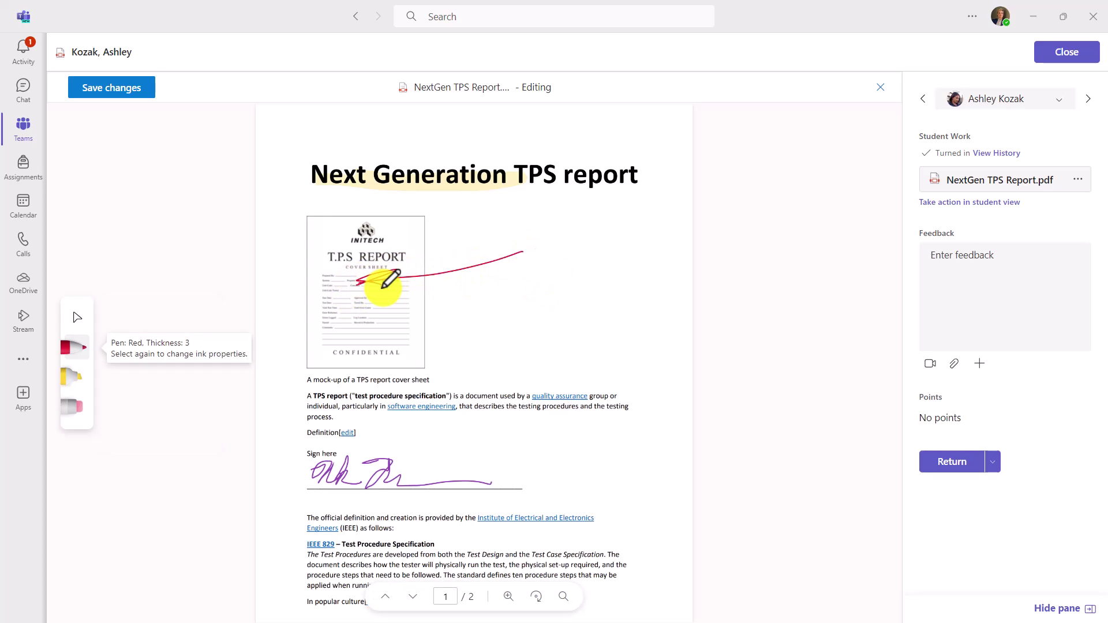
{"action": "scroll", "coordinate": [520, 465], "scroll_direction": "down", "scroll_amount": 5}
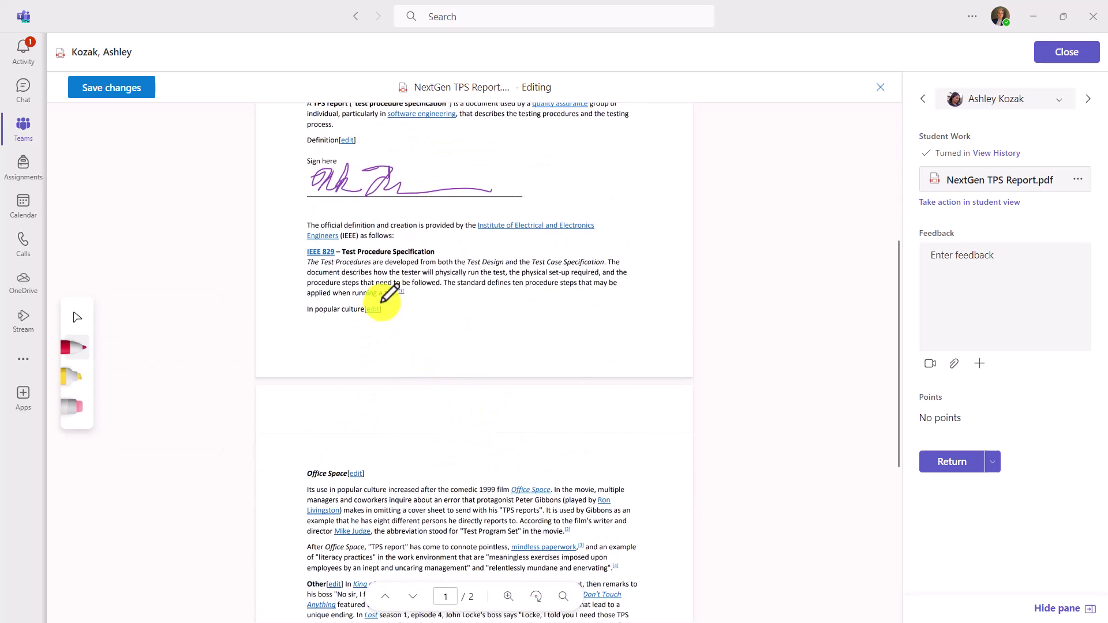
{"action": "mouse_move", "coordinate": [350, 228]}
{"action": "left_mouse_down"}
{"action": "mouse_move", "coordinate": [564, 265]}
{"action": "mouse_move", "coordinate": [335, 240]}
{"action": "left_mouse_up"}
{"action": "scroll", "coordinate": [332, 231], "scroll_direction": "down", "scroll_amount": 1}
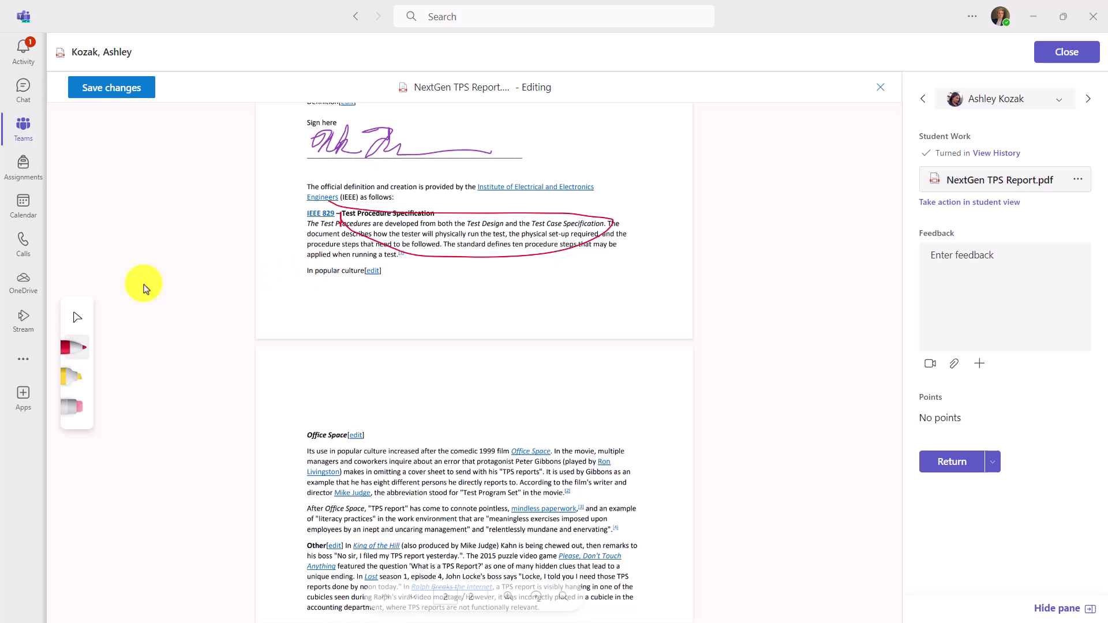
- Highlight the popular culture phrase yellow and the Office Space sentence purple, then save
{"action": "left_click", "coordinate": [72, 391]}
{"action": "mouse_move", "coordinate": [330, 450]}
{"action": "left_mouse_down"}
{"action": "mouse_move", "coordinate": [425, 452]}
{"action": "mouse_move", "coordinate": [401, 462]}
{"action": "left_mouse_up"}
{"action": "left_click", "coordinate": [83, 416]}
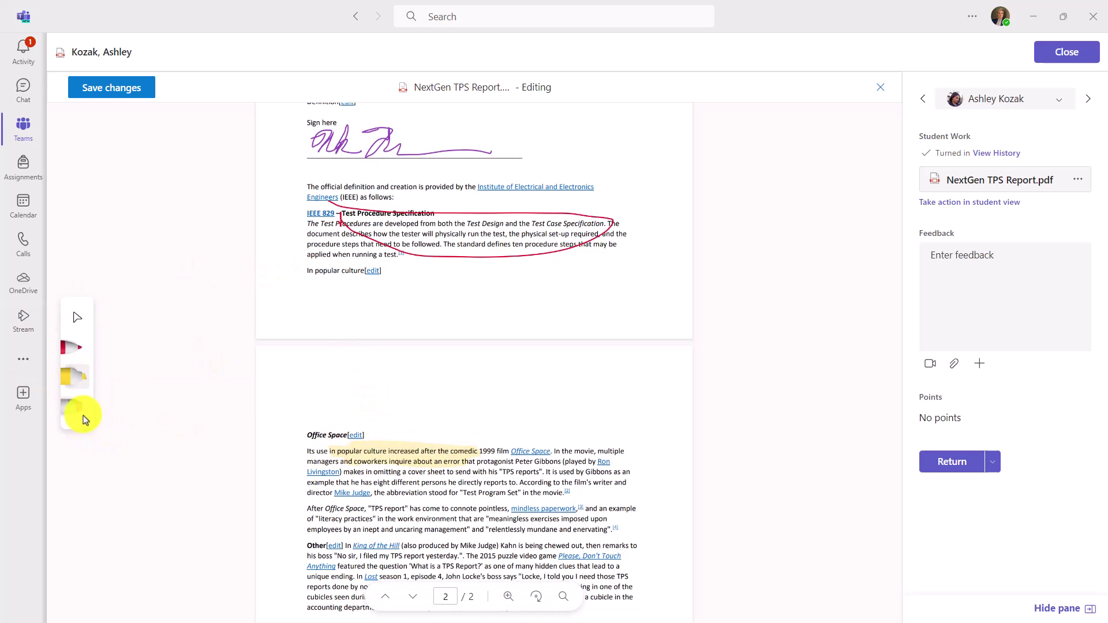
{"action": "left_click", "coordinate": [76, 387]}
{"action": "left_click", "coordinate": [145, 372]}
{"action": "left_click_drag", "start_coordinate": [326, 509], "coordinate": [480, 509]}
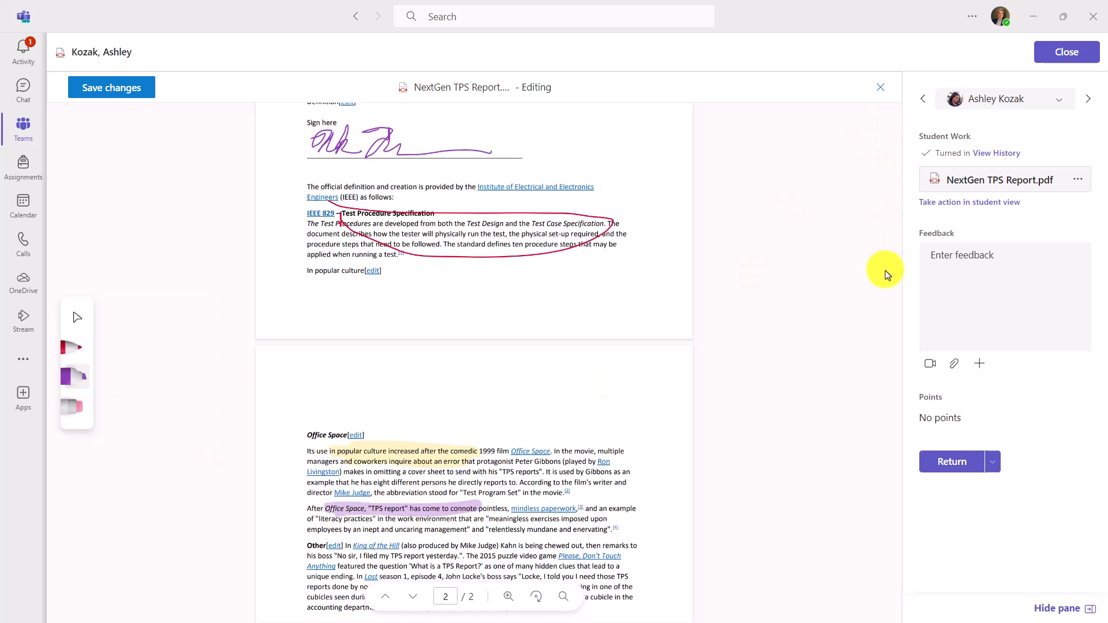
{"action": "left_click", "coordinate": [111, 84]}
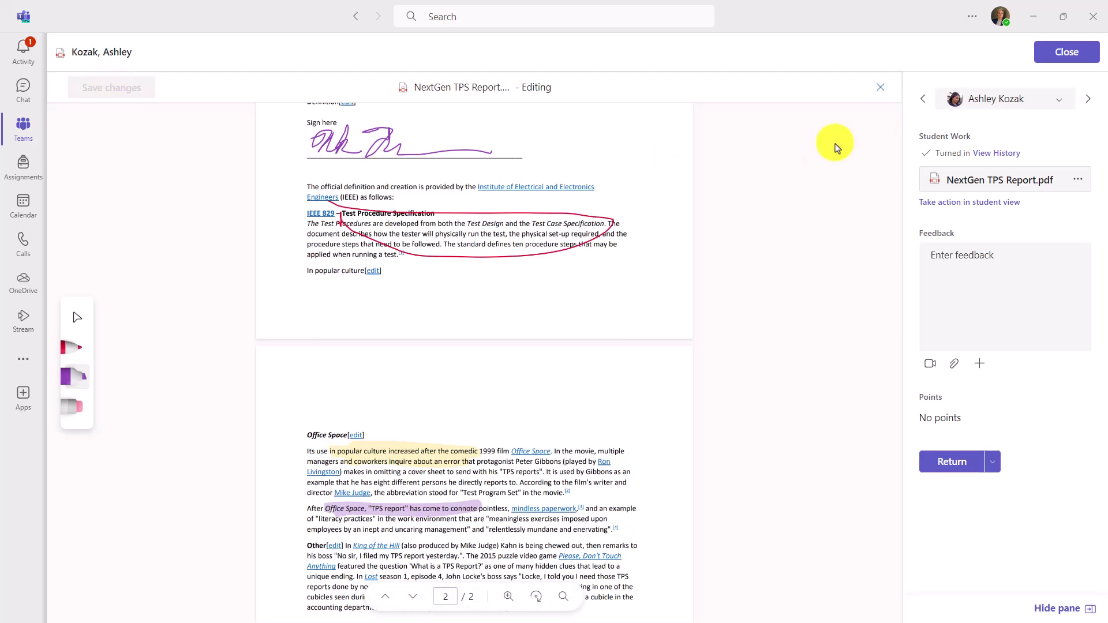
{"action": "left_click", "coordinate": [1089, 98]}
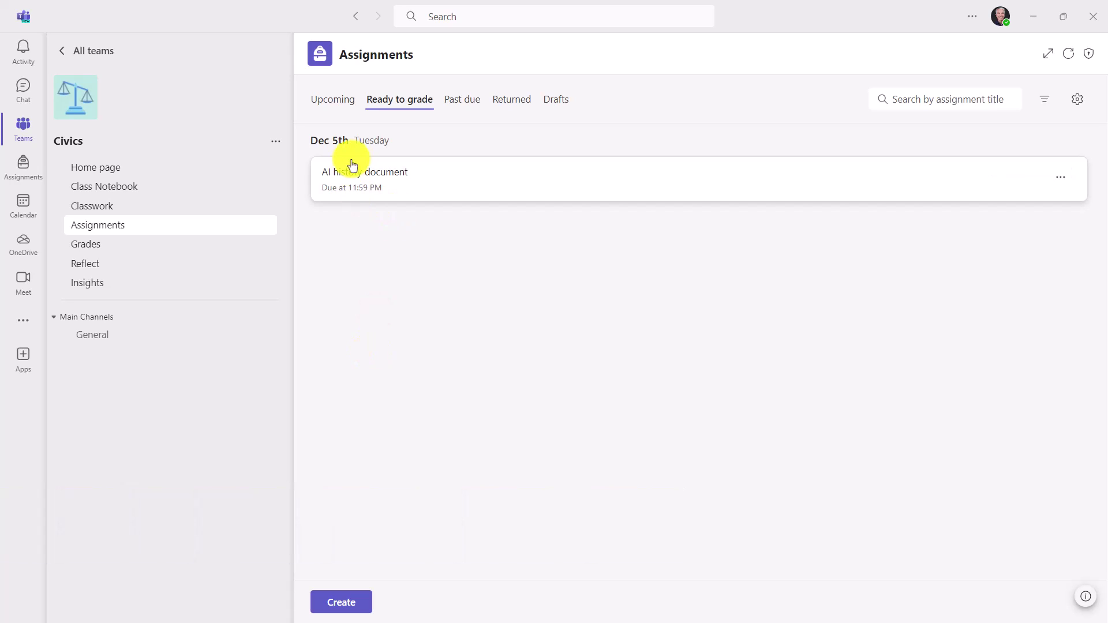
- Select the three students missing the AI history document and send them a turn-in reminder
{"action": "left_click", "coordinate": [434, 176]}
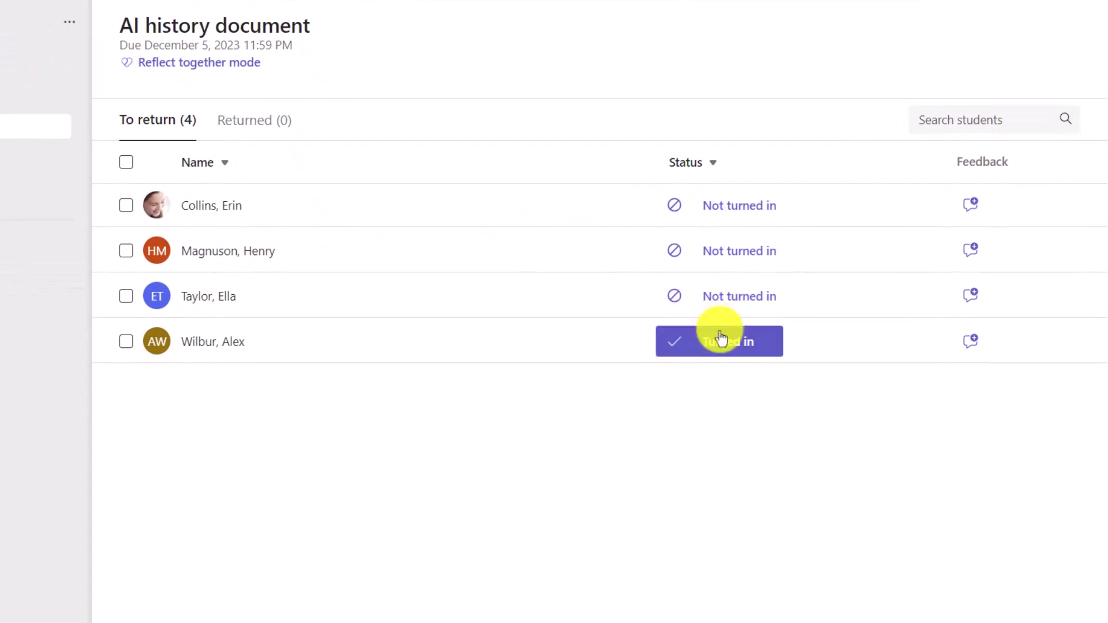
{"action": "left_click", "coordinate": [124, 208]}
{"action": "left_click", "coordinate": [125, 304]}
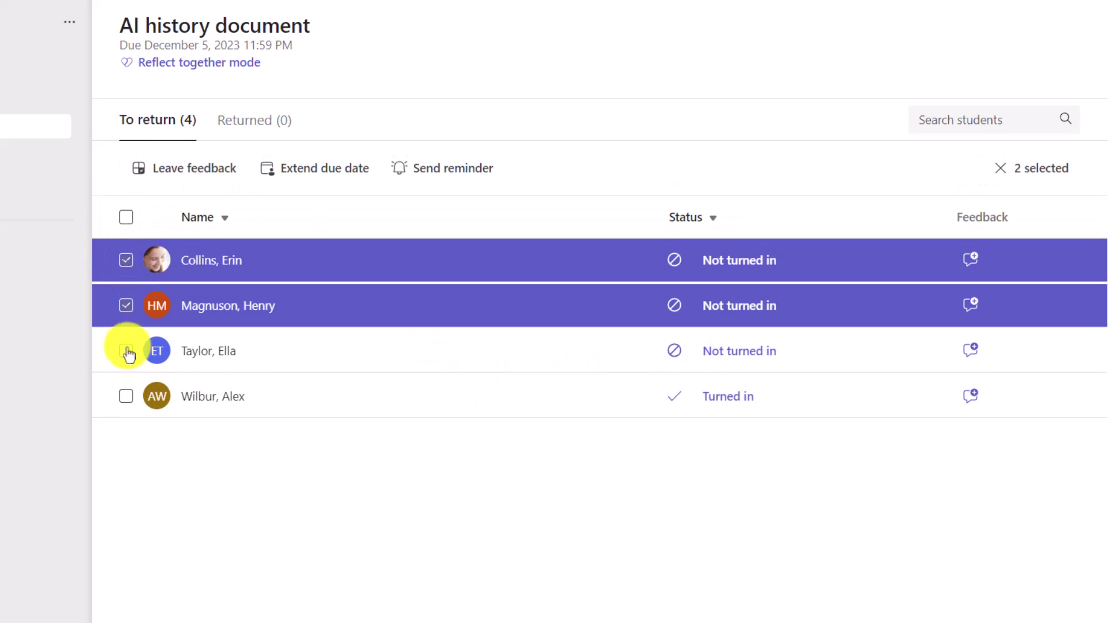
{"action": "left_click", "coordinate": [126, 352]}
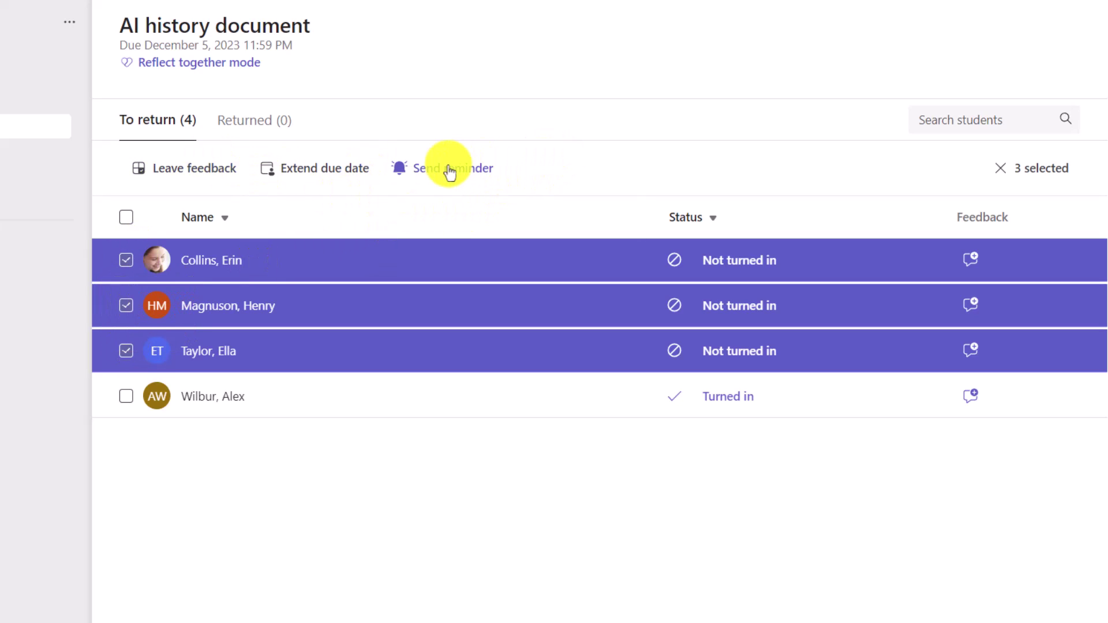
{"action": "left_click", "coordinate": [479, 173]}
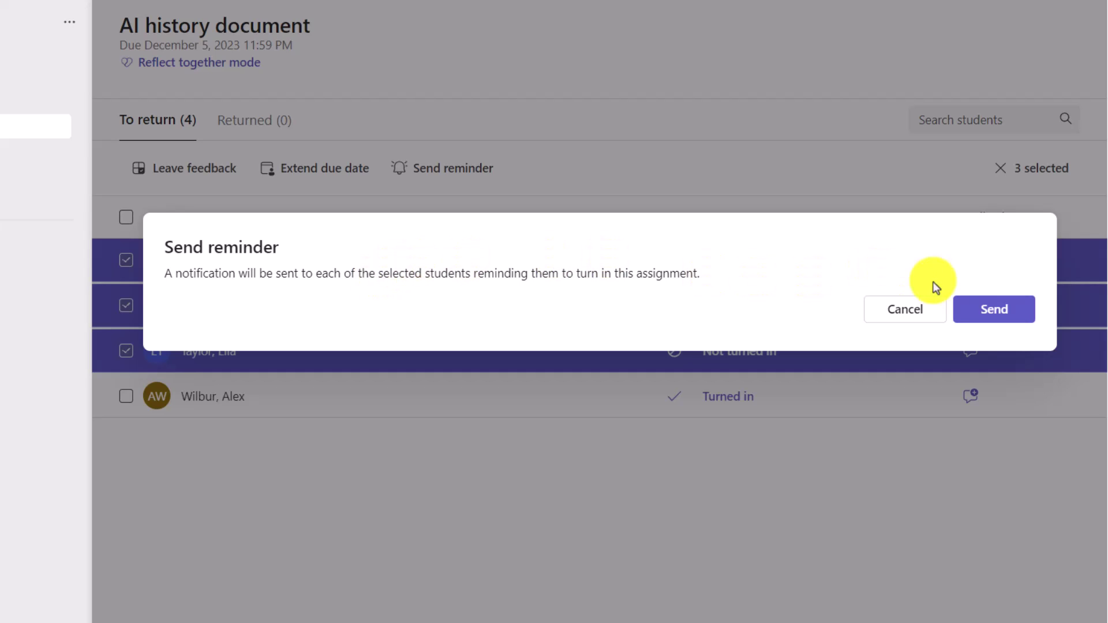
{"action": "left_click", "coordinate": [1001, 312]}
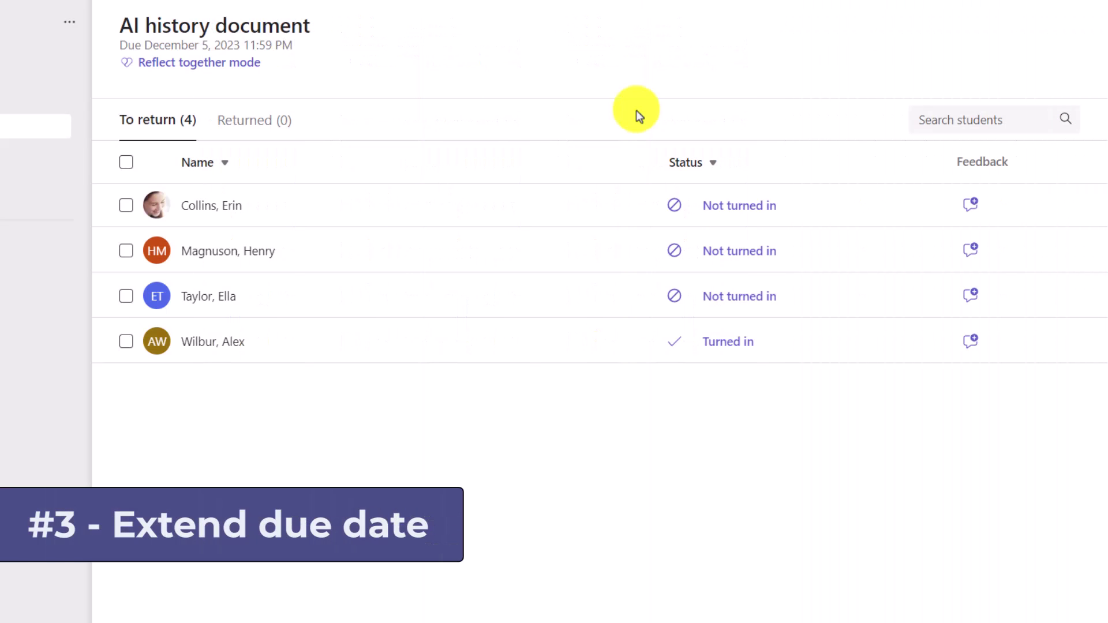
- Move the first non-submitting student's AI history document deadline to Jan 12, 2024, 10:00 AM
{"action": "left_click", "coordinate": [126, 207]}
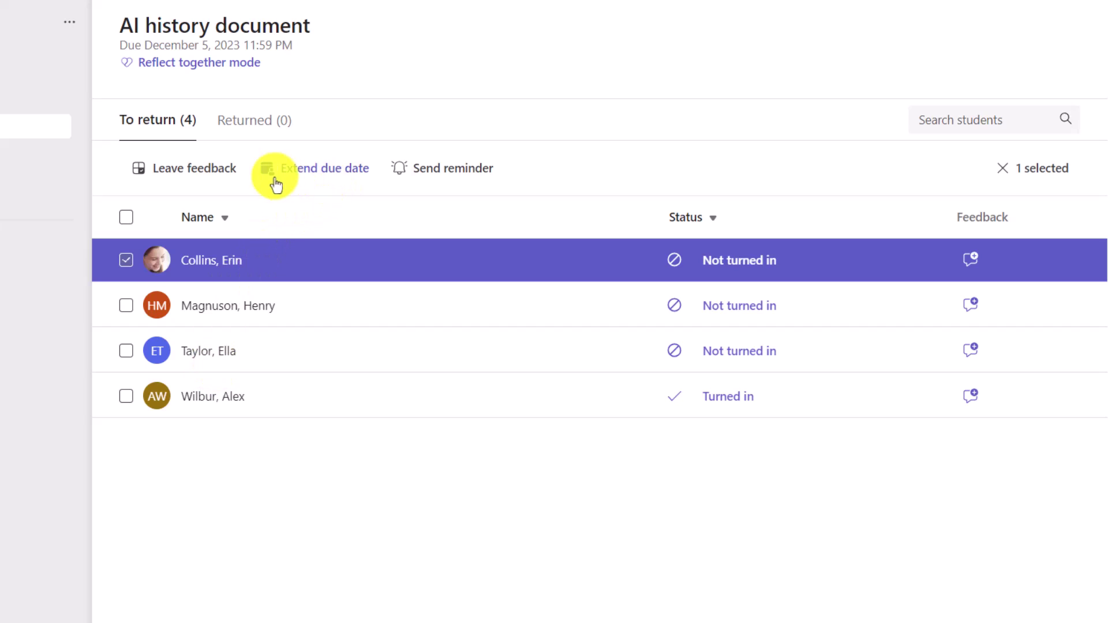
{"action": "left_click", "coordinate": [338, 172]}
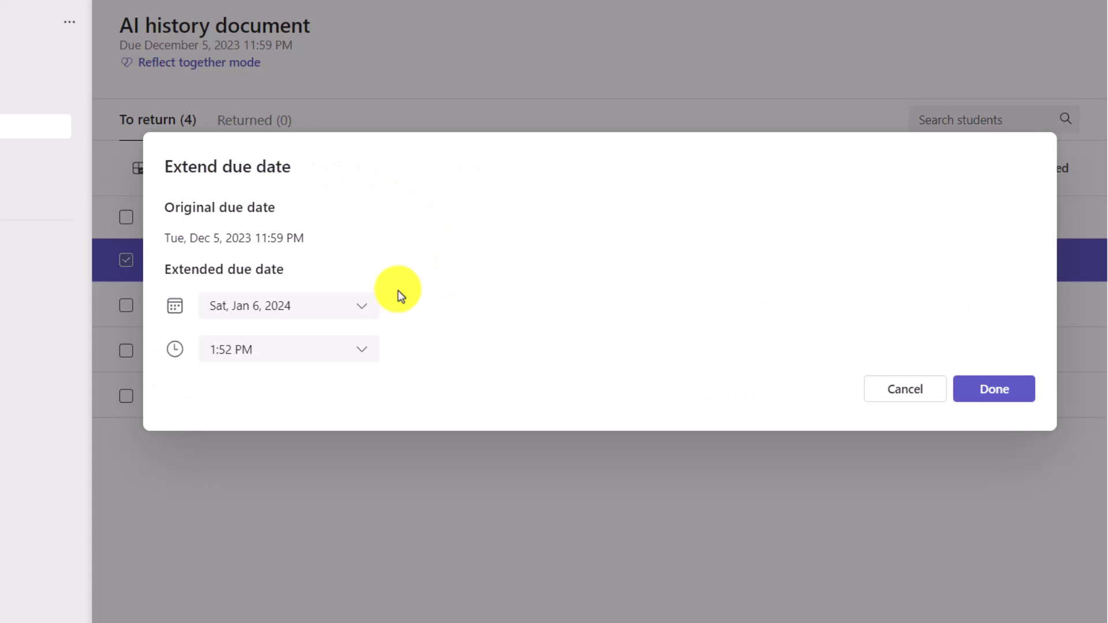
{"action": "left_click", "coordinate": [364, 310]}
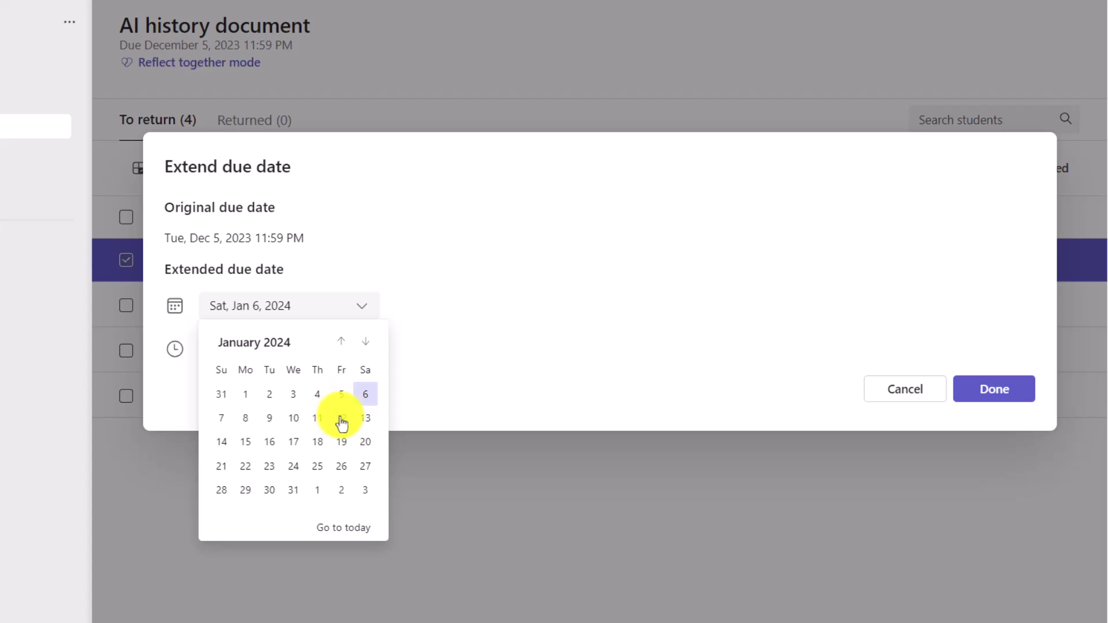
{"action": "left_click", "coordinate": [342, 419]}
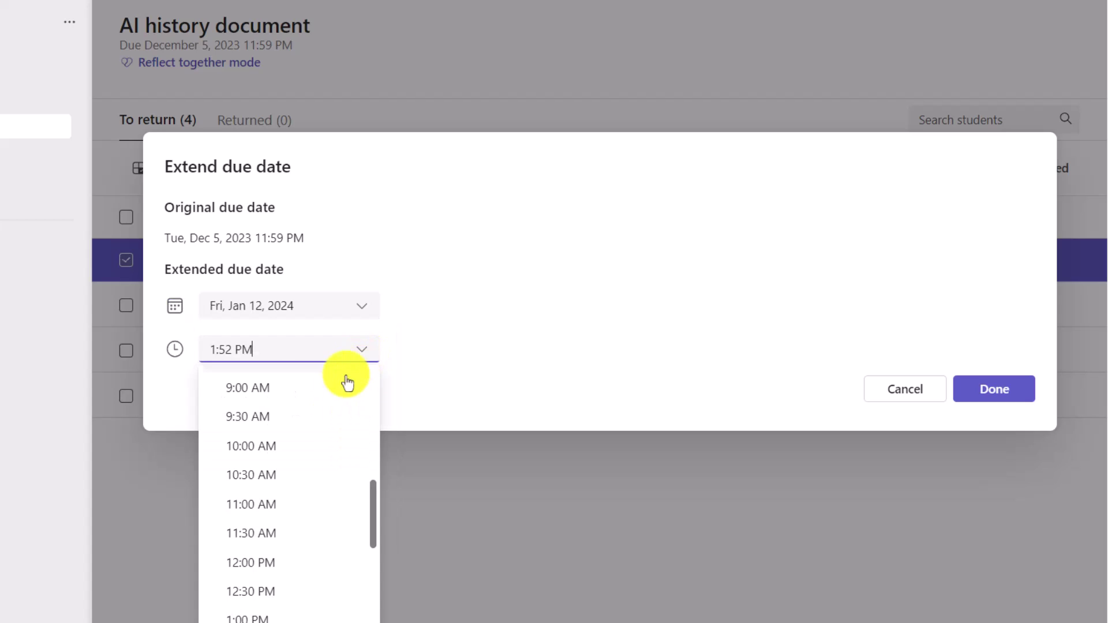
{"action": "left_click", "coordinate": [302, 446]}
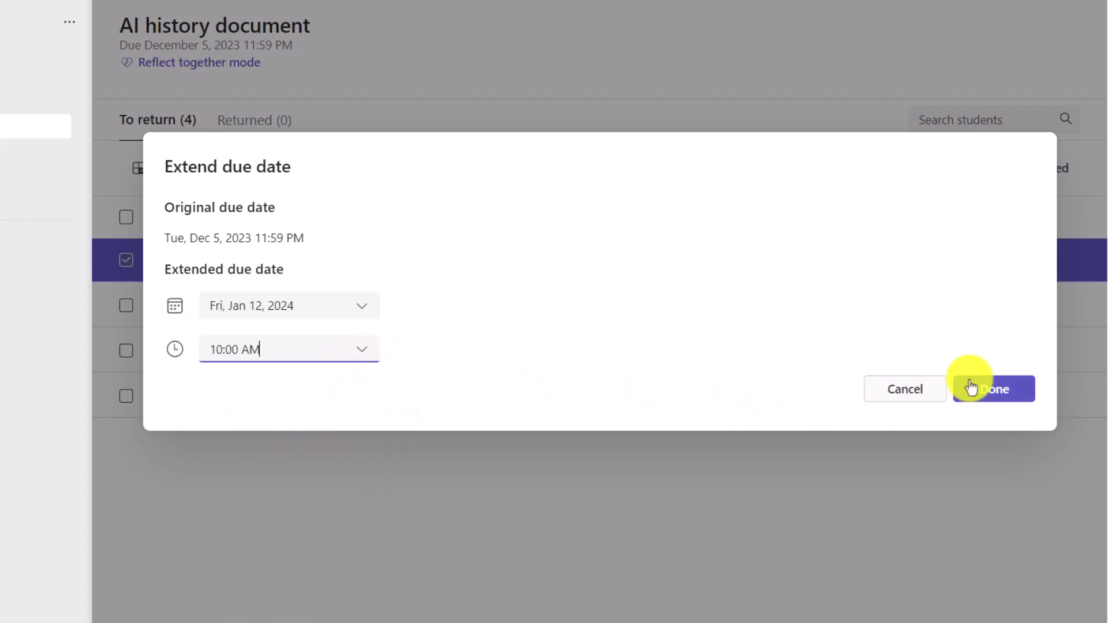
{"action": "left_click", "coordinate": [994, 388]}
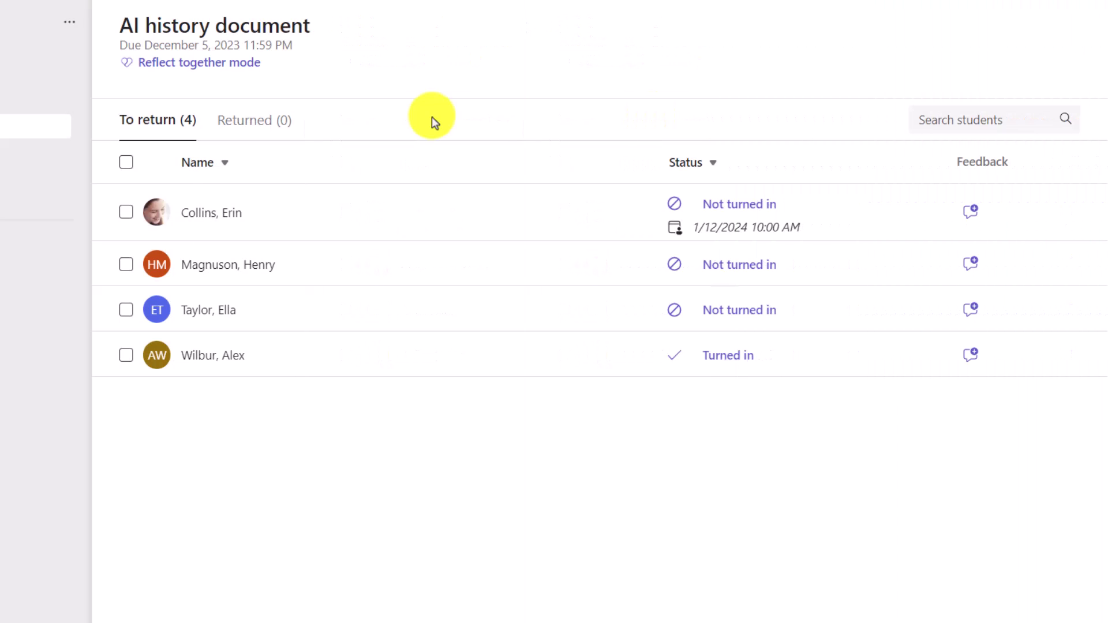
- Leave the feedback 'Great job!' for the second and third non-submitting students
{"action": "left_click", "coordinate": [126, 264]}
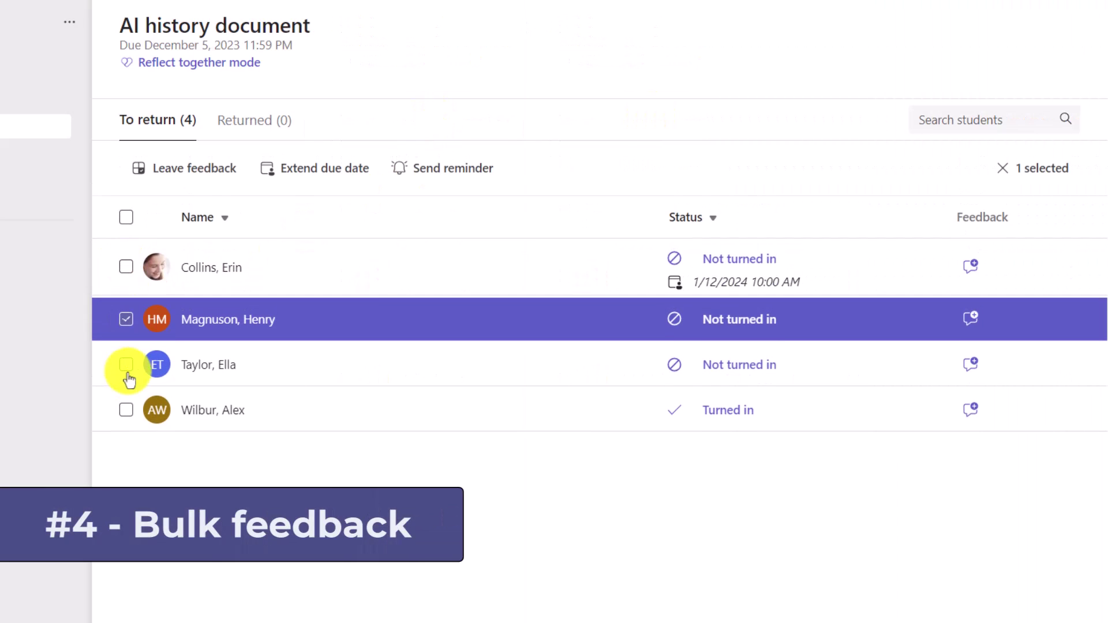
{"action": "left_click", "coordinate": [126, 364]}
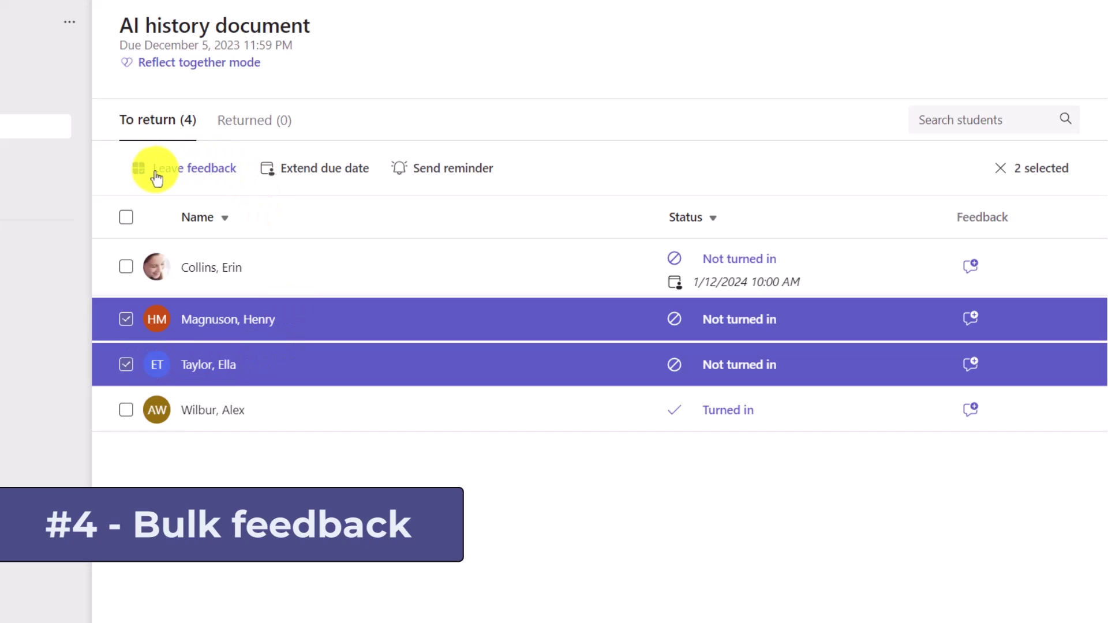
{"action": "left_click", "coordinate": [207, 173]}
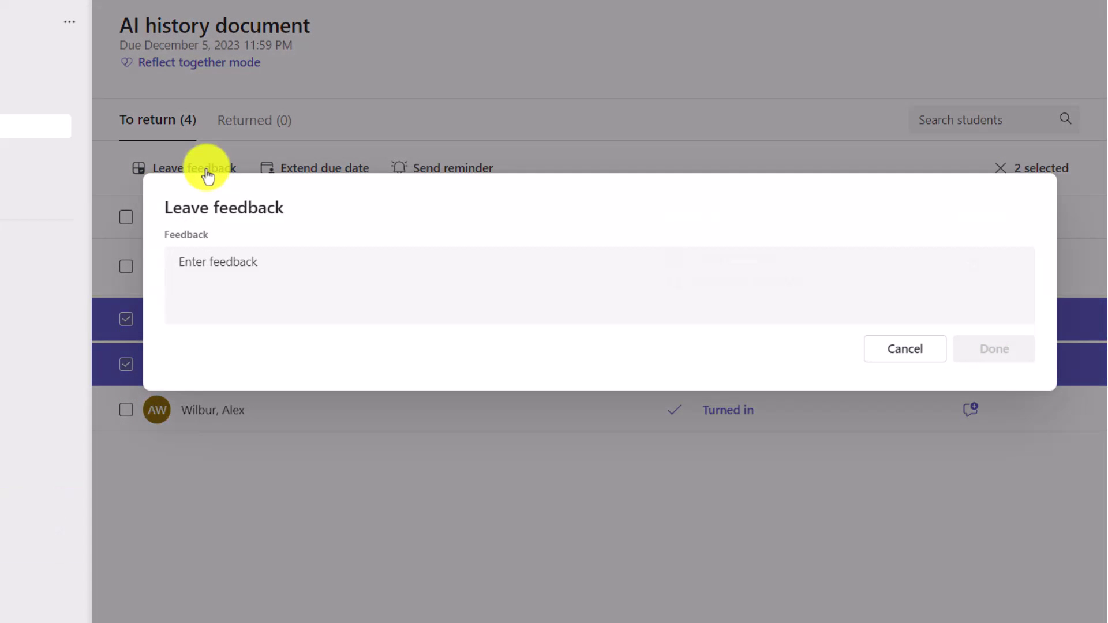
{"action": "left_click", "coordinate": [284, 263]}
{"action": "type", "text": "Great job!"}
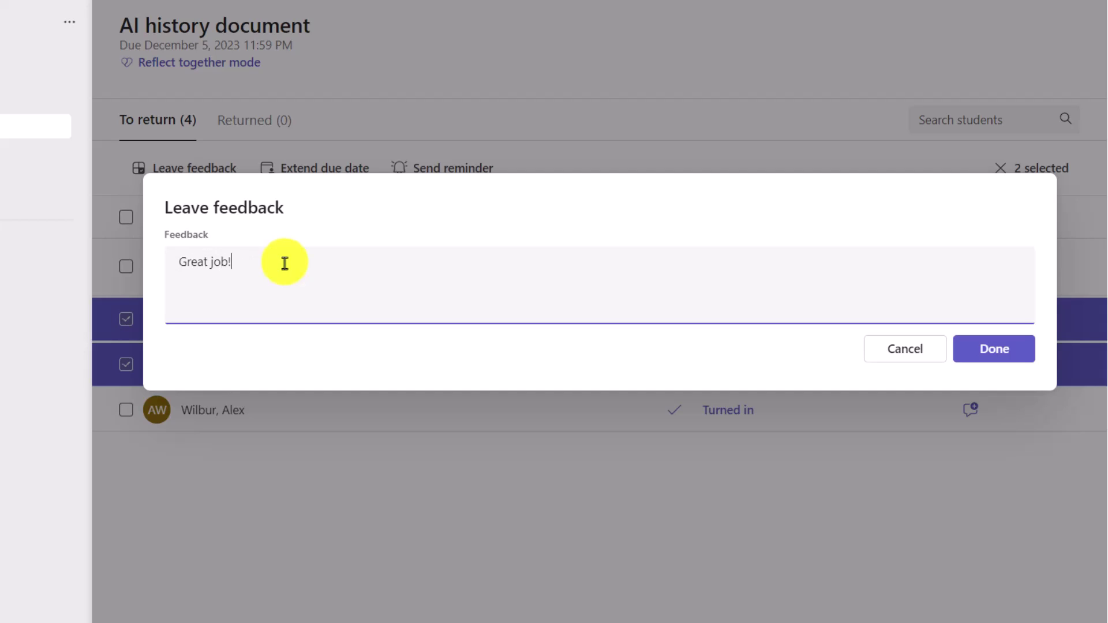
{"action": "left_click", "coordinate": [999, 354]}
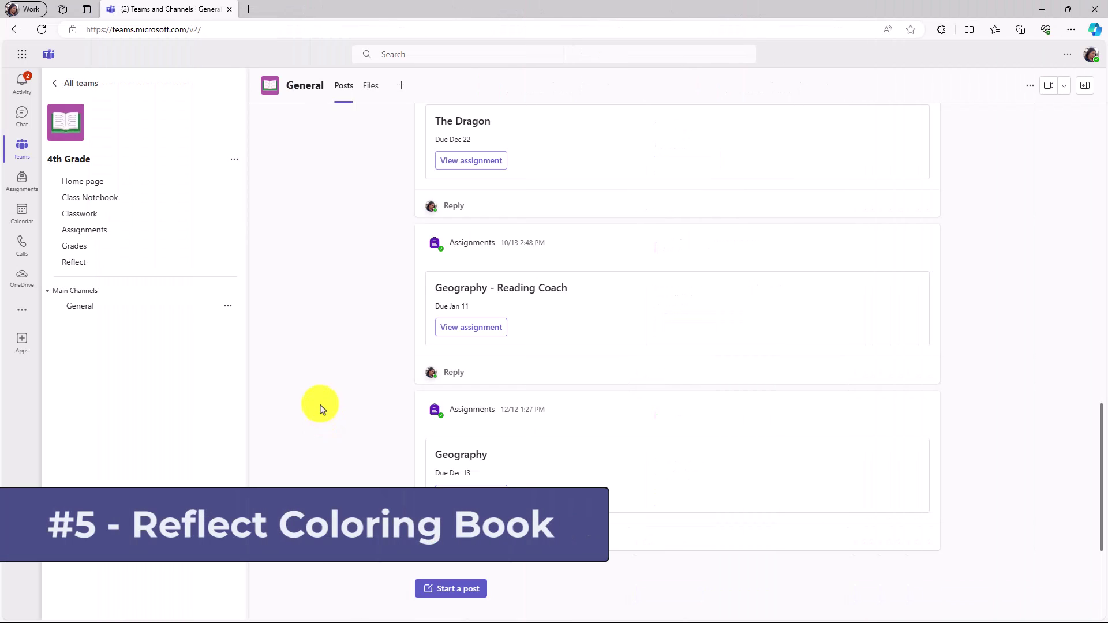
- Open the 4th Grade team's Reflect app and launch the Coloring book card
{"action": "left_click", "coordinate": [88, 267]}
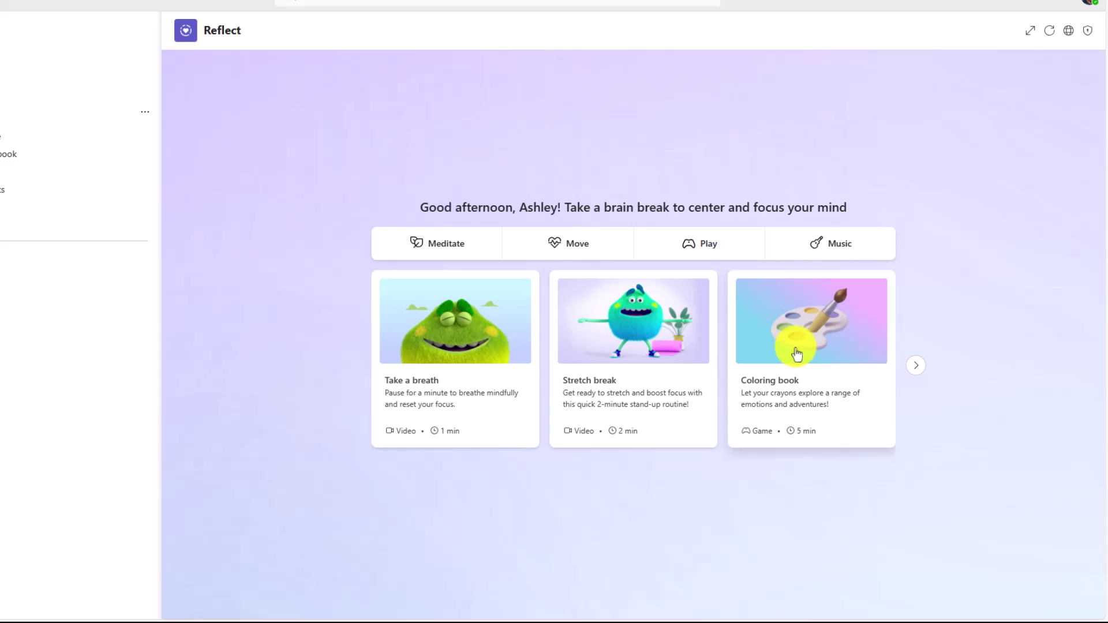
{"action": "left_click", "coordinate": [798, 355]}
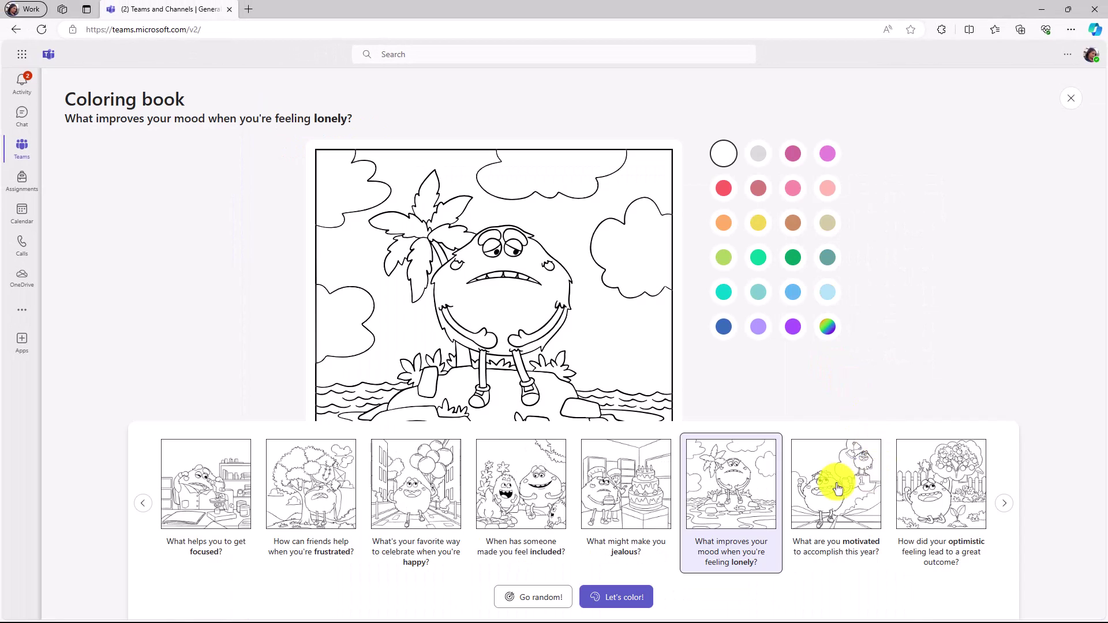
- Preview the focus, friends, celebrating and included pages, then pick the mountain-top 'successful recently' page
{"action": "left_click", "coordinate": [214, 497]}
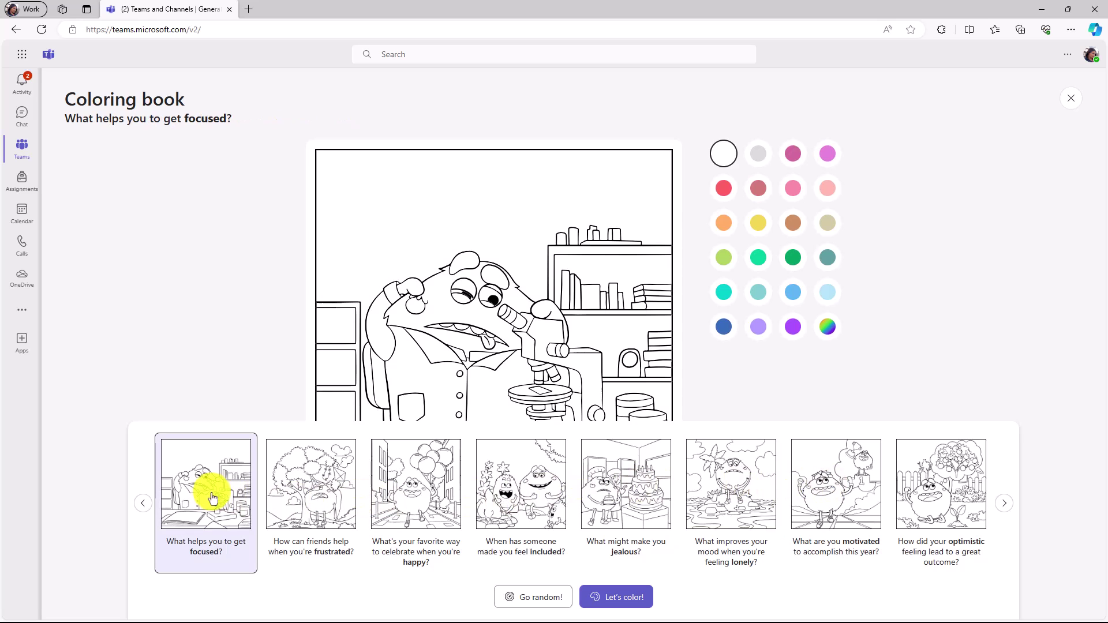
{"action": "left_click", "coordinate": [303, 494]}
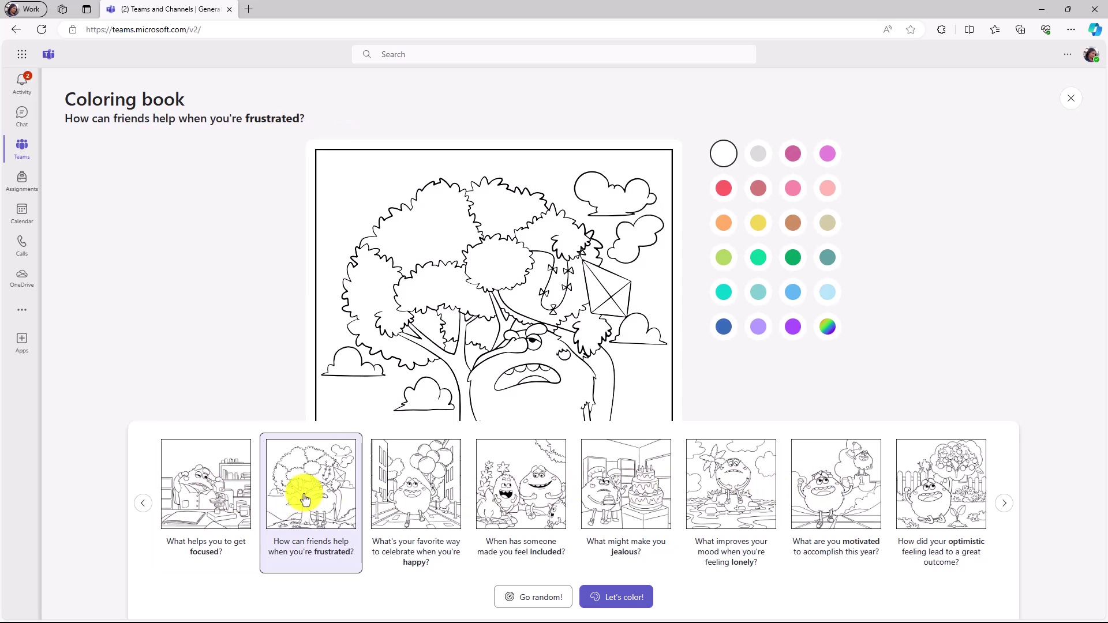
{"action": "left_click", "coordinate": [403, 504]}
{"action": "left_click", "coordinate": [507, 508]}
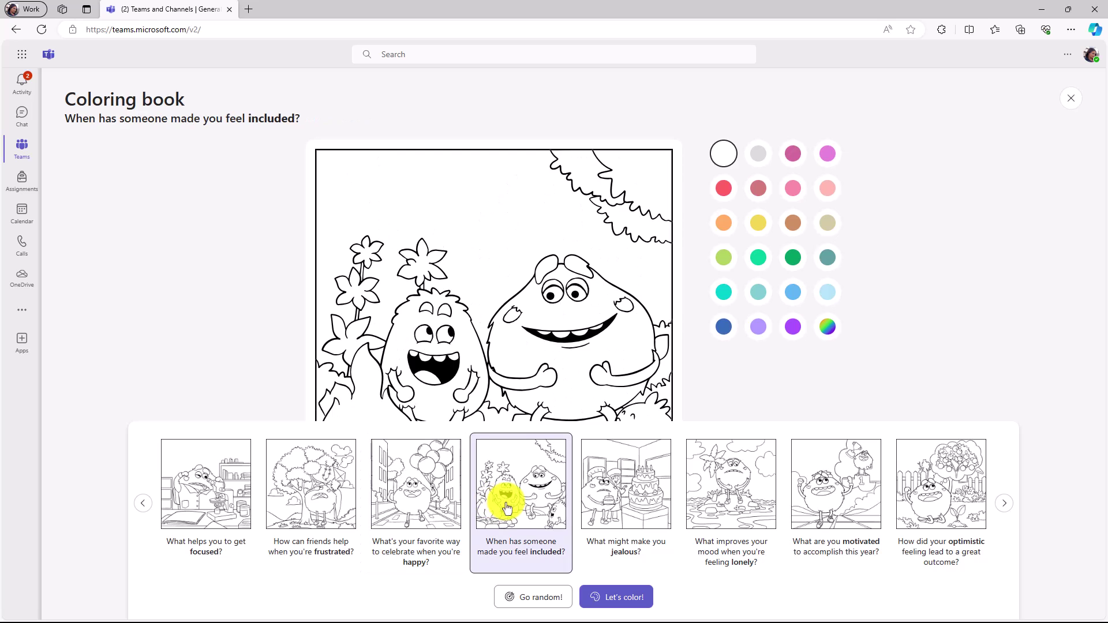
{"action": "left_click", "coordinate": [1004, 508]}
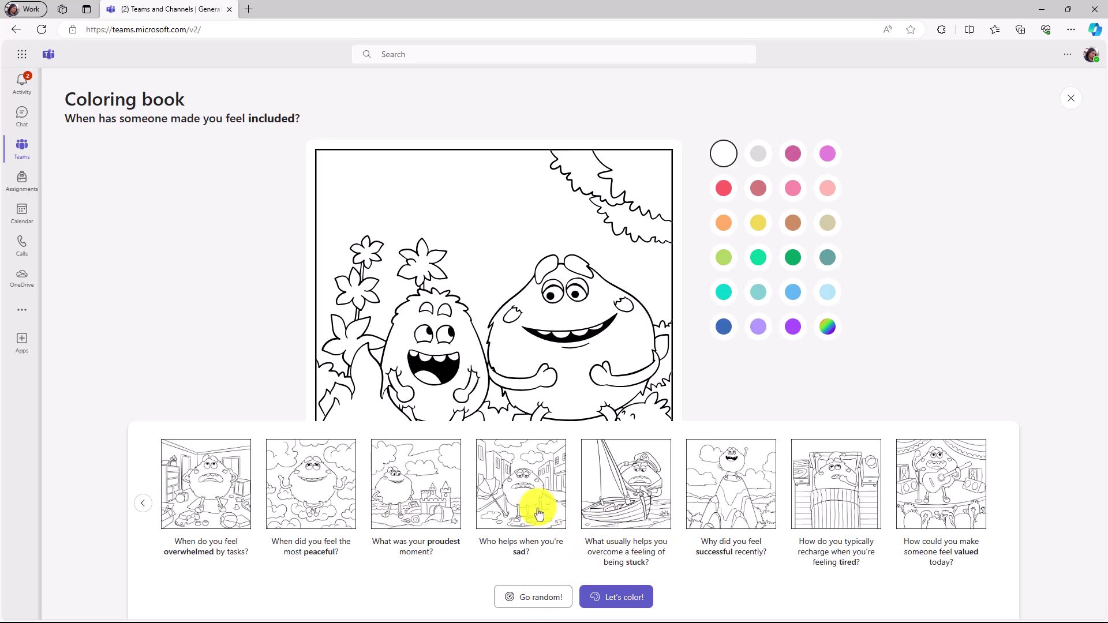
{"action": "left_click", "coordinate": [736, 506]}
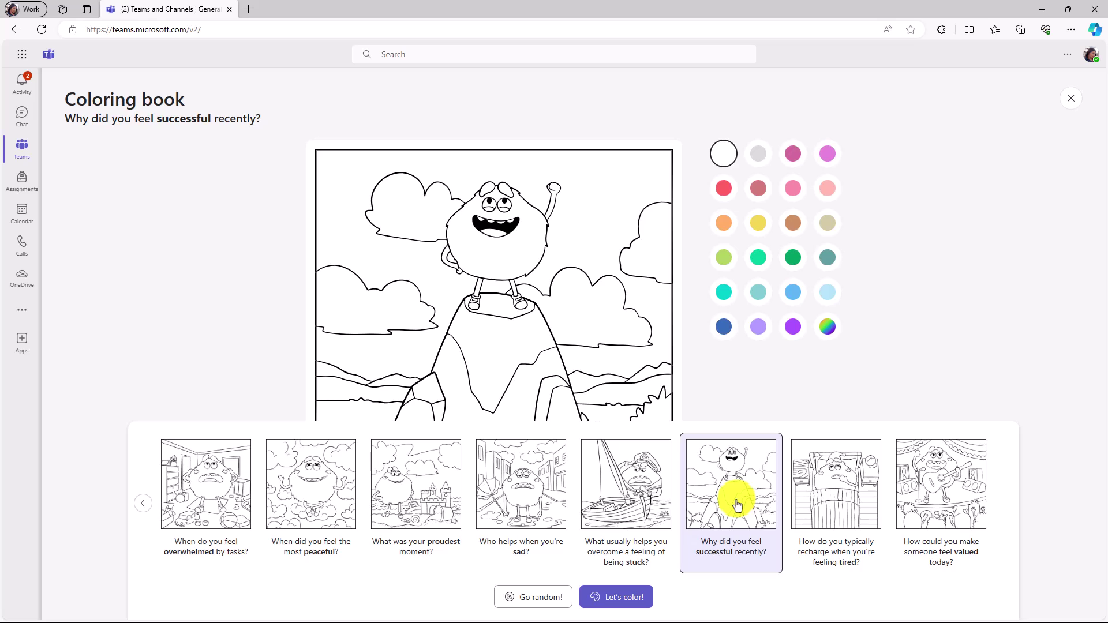
- Colour the monster mint green with a red tongue and fill the sky blue
{"action": "left_click", "coordinate": [758, 257]}
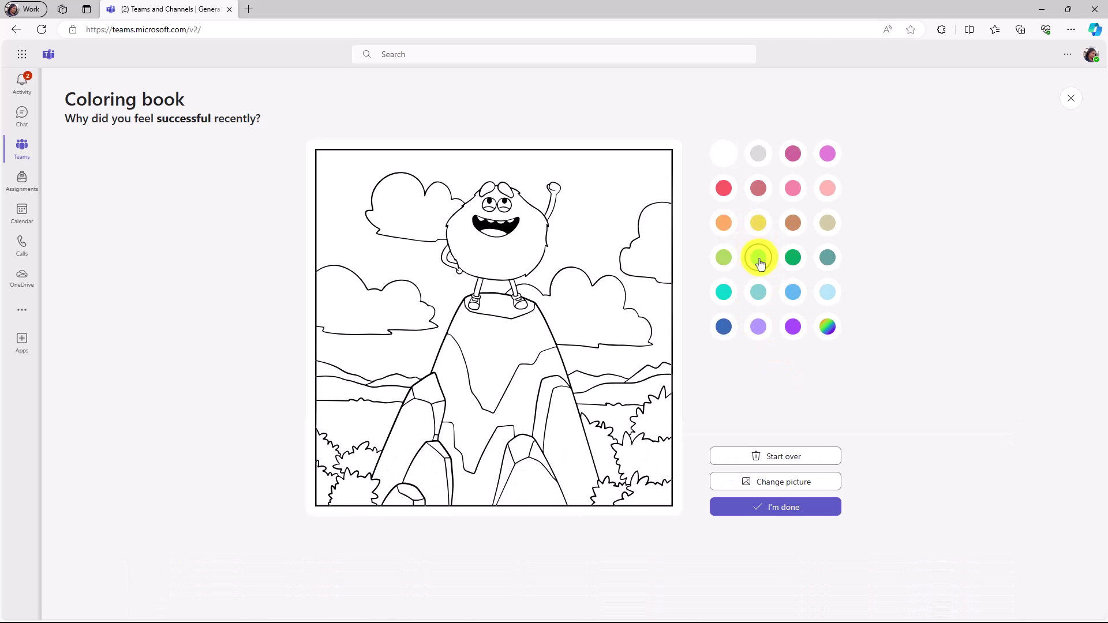
{"action": "left_click", "coordinate": [507, 258]}
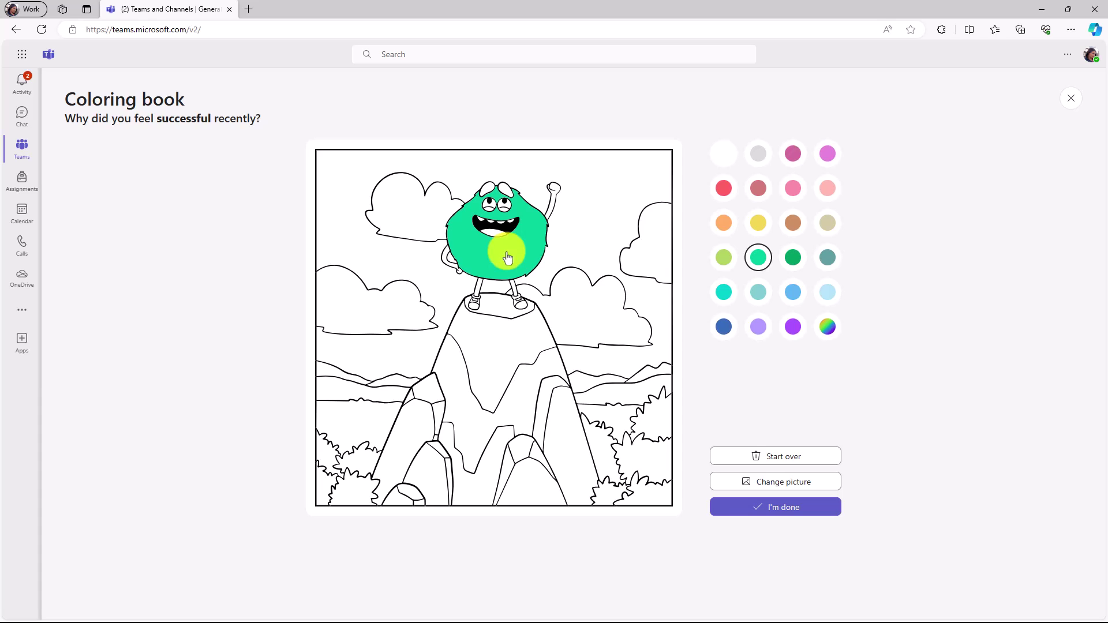
{"action": "left_click", "coordinate": [725, 190]}
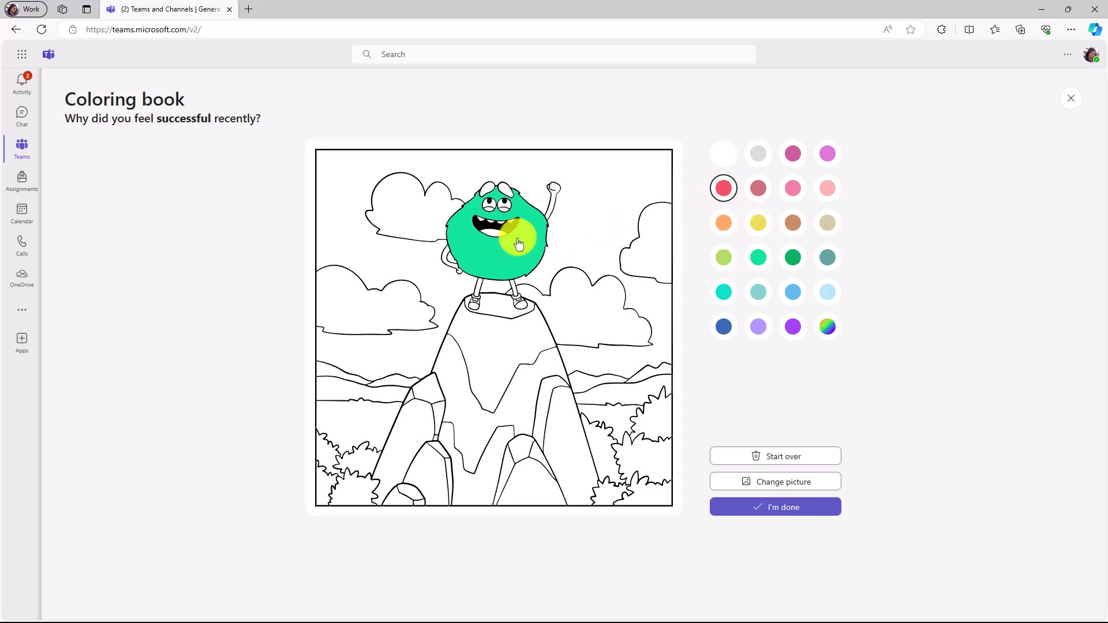
{"action": "left_click", "coordinate": [495, 238]}
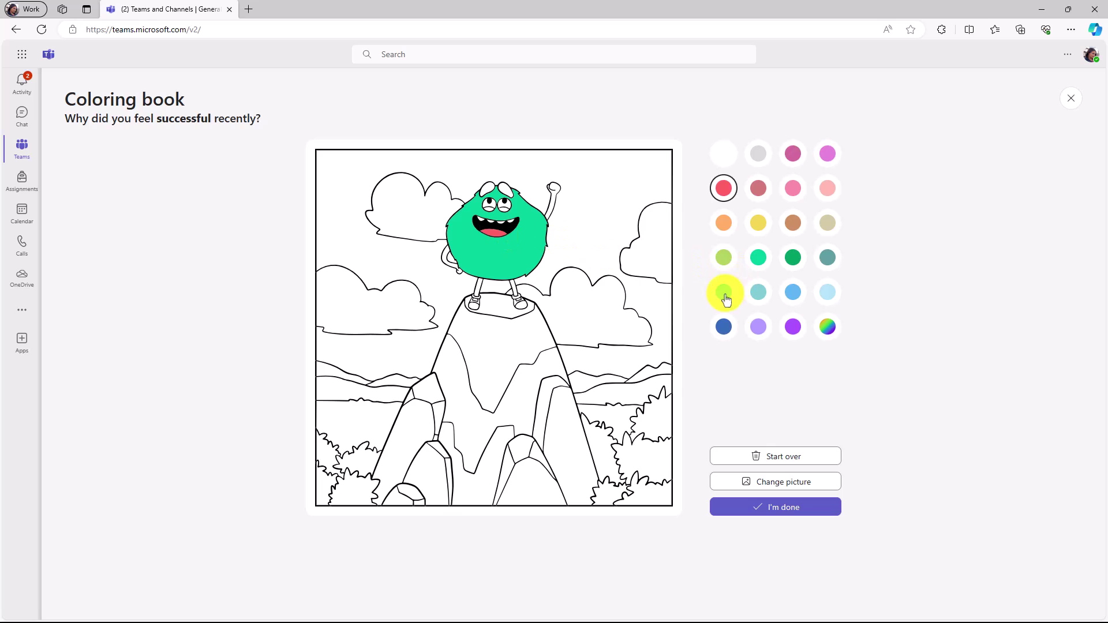
{"action": "left_click", "coordinate": [794, 292]}
{"action": "left_click", "coordinate": [588, 189]}
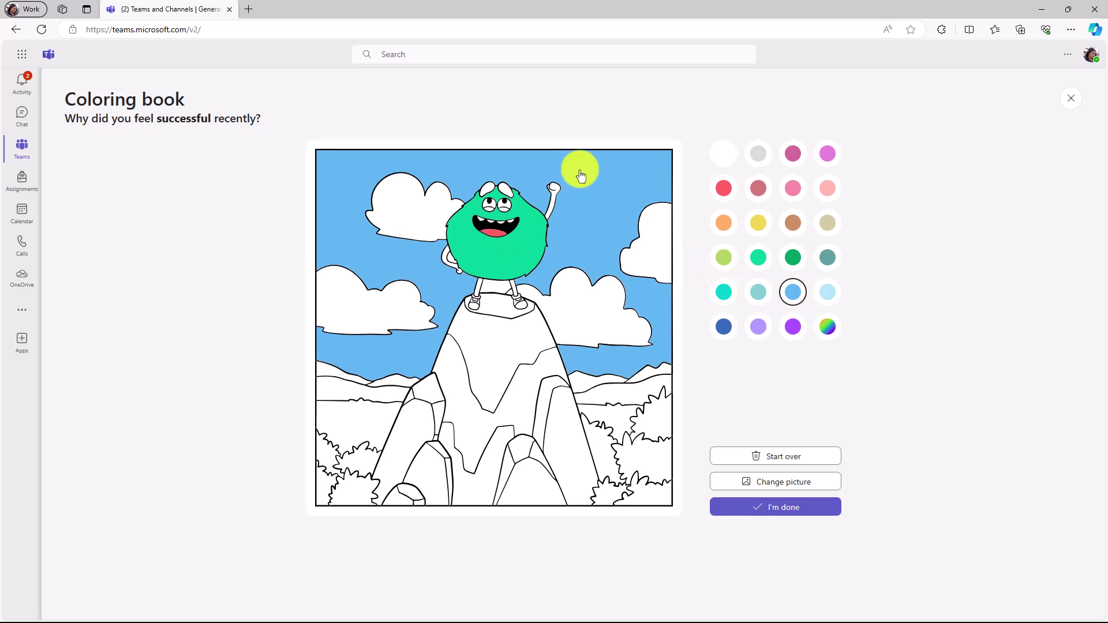
- Fill the upper mountain, right rock strip, bottom-centre gap and left rock brown
{"action": "left_click", "coordinate": [792, 221]}
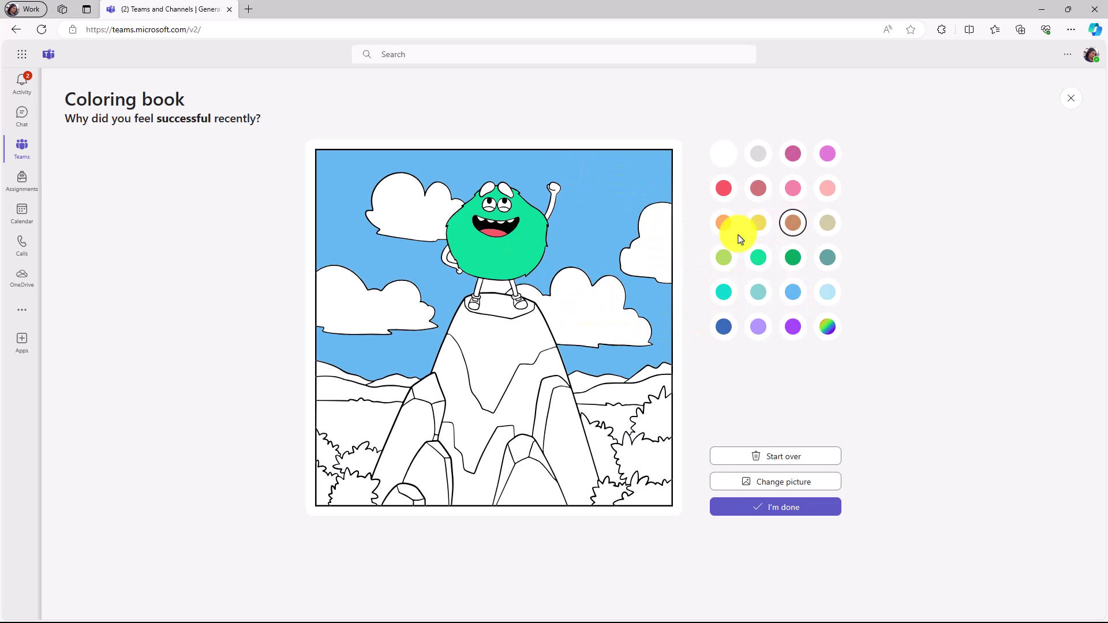
{"action": "left_click", "coordinate": [495, 341]}
{"action": "left_click", "coordinate": [563, 427]}
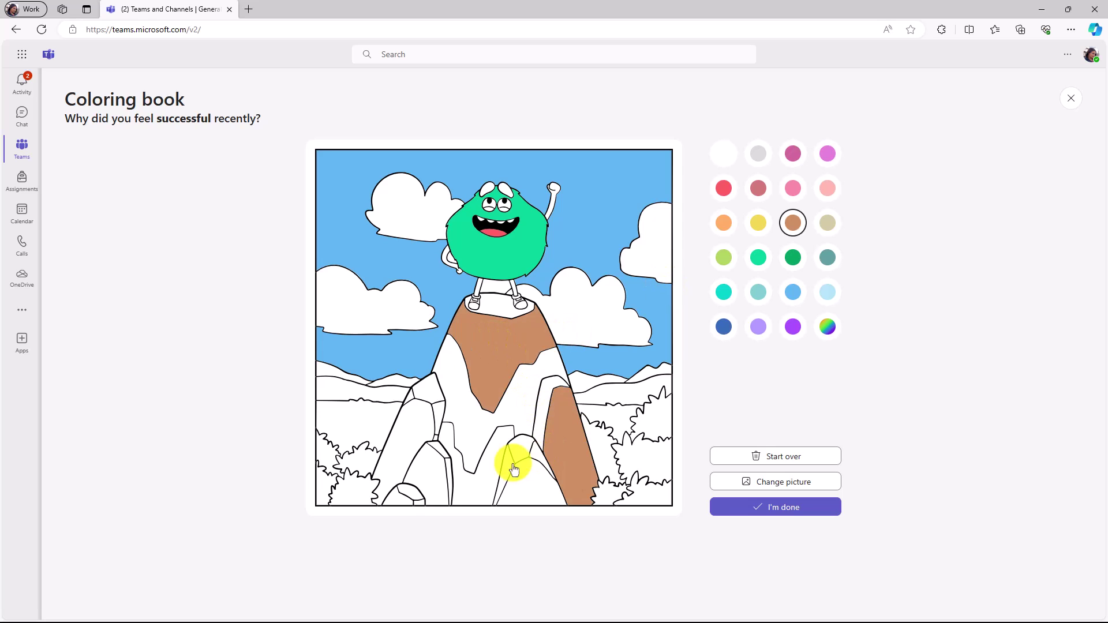
{"action": "left_click", "coordinate": [462, 493]}
{"action": "left_click", "coordinate": [396, 439]}
- Paint the bushes dark and light green, and fill the mountain middle and meadow light green
{"action": "left_click", "coordinate": [793, 258]}
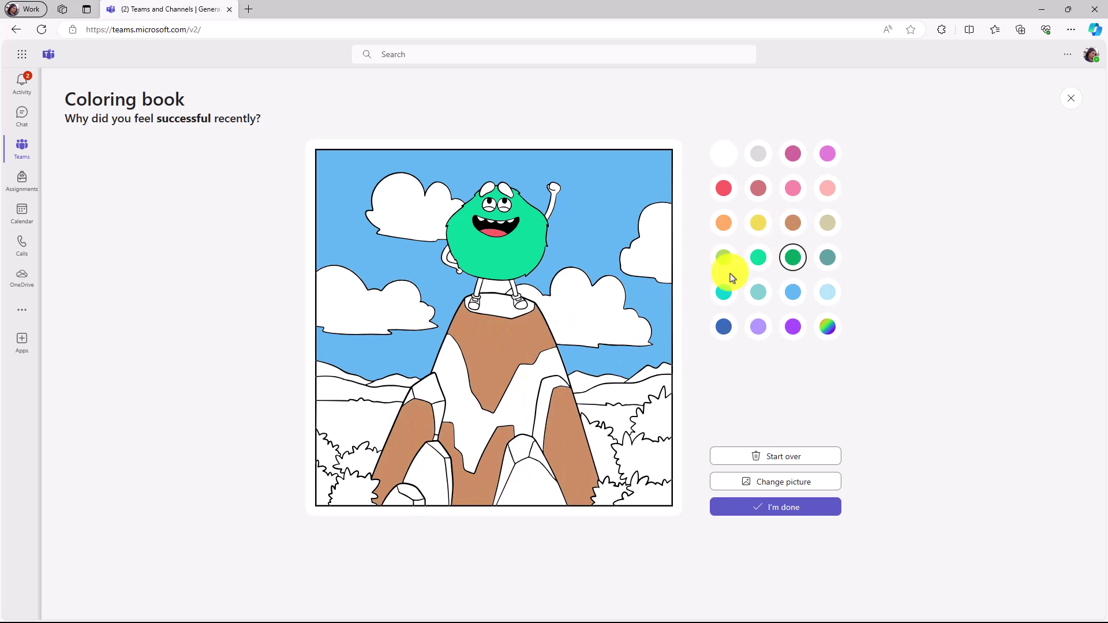
{"action": "left_click", "coordinate": [638, 457]}
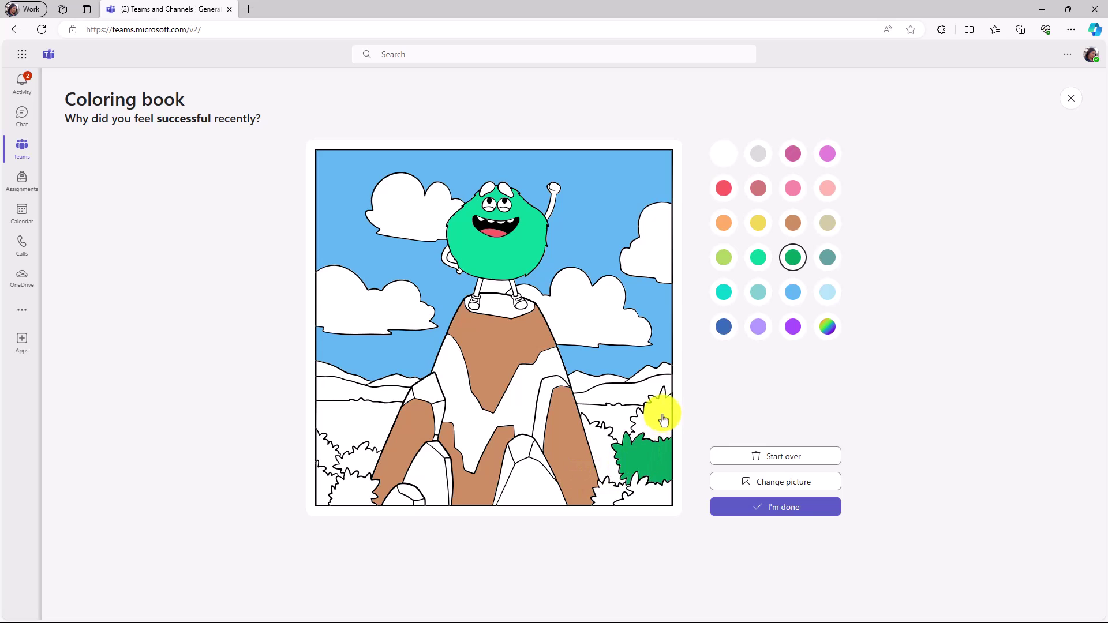
{"action": "left_click", "coordinate": [360, 458]}
{"action": "left_click", "coordinate": [609, 498]}
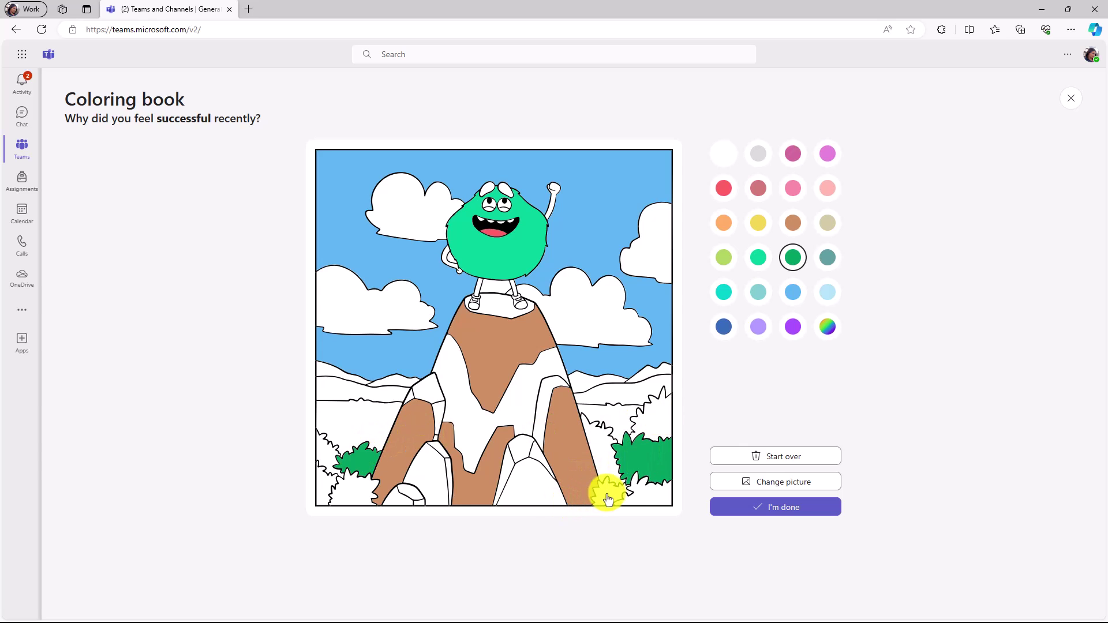
{"action": "left_click", "coordinate": [726, 260]}
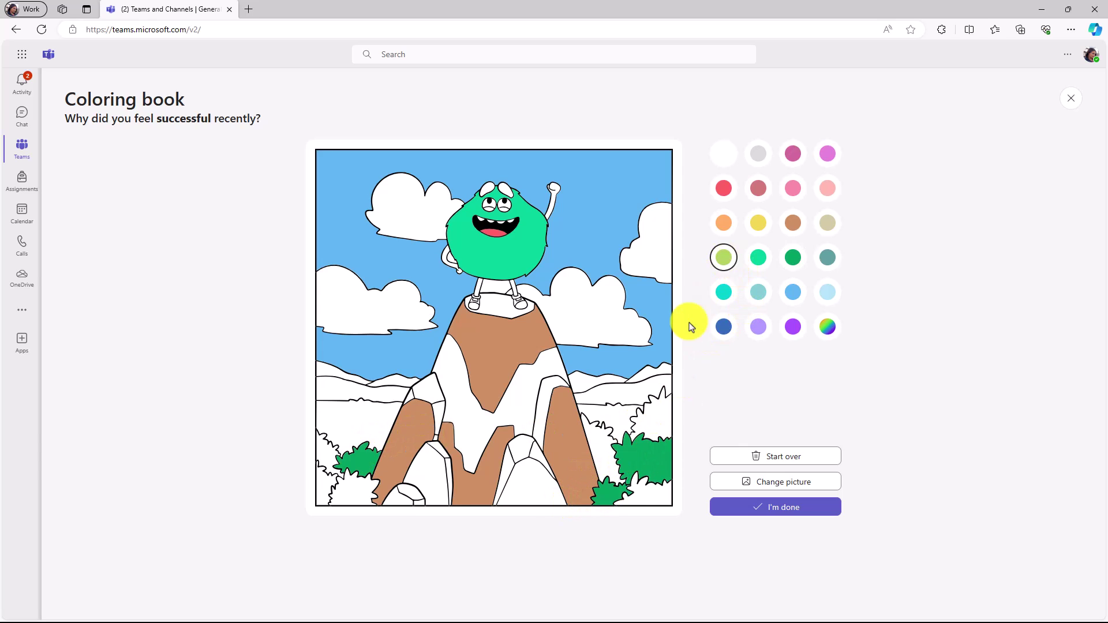
{"action": "left_click", "coordinate": [604, 458]}
{"action": "left_click", "coordinate": [646, 425]}
{"action": "left_click", "coordinate": [465, 388]}
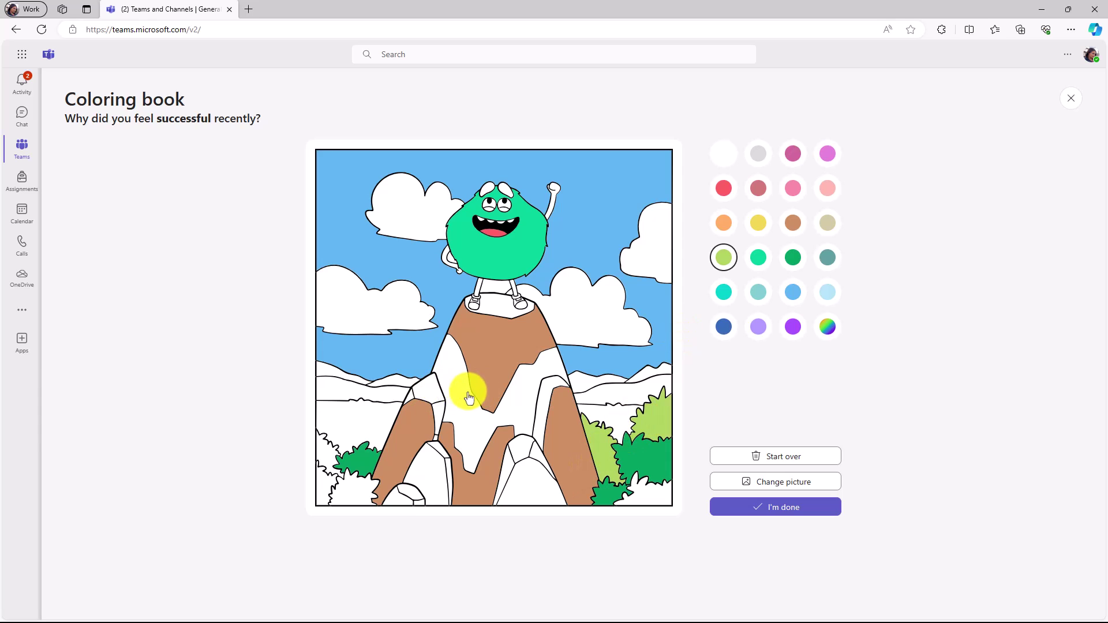
{"action": "left_click", "coordinate": [347, 421]}
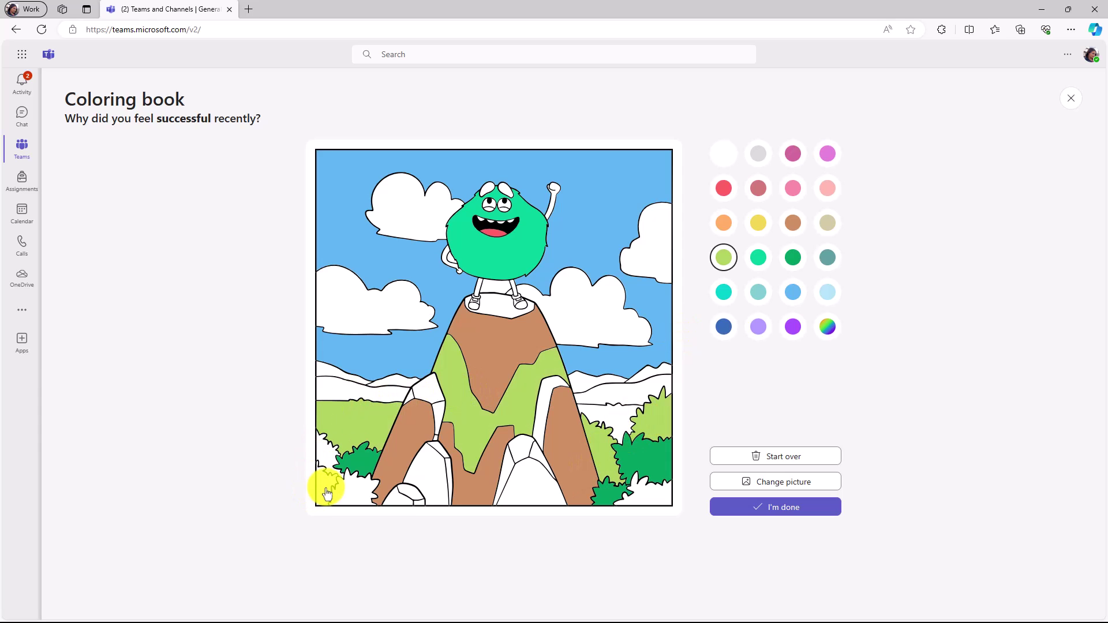
{"action": "left_click", "coordinate": [354, 494]}
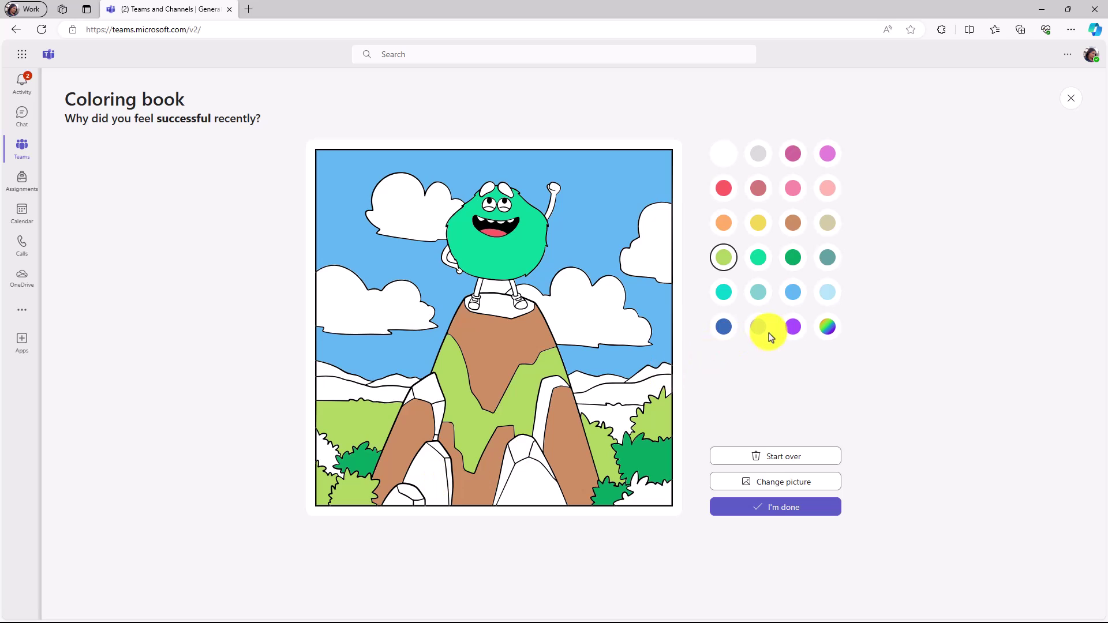
- Fill the mountaintop, remaining white rocks and the lower-right patch beige
{"action": "left_click", "coordinate": [827, 224]}
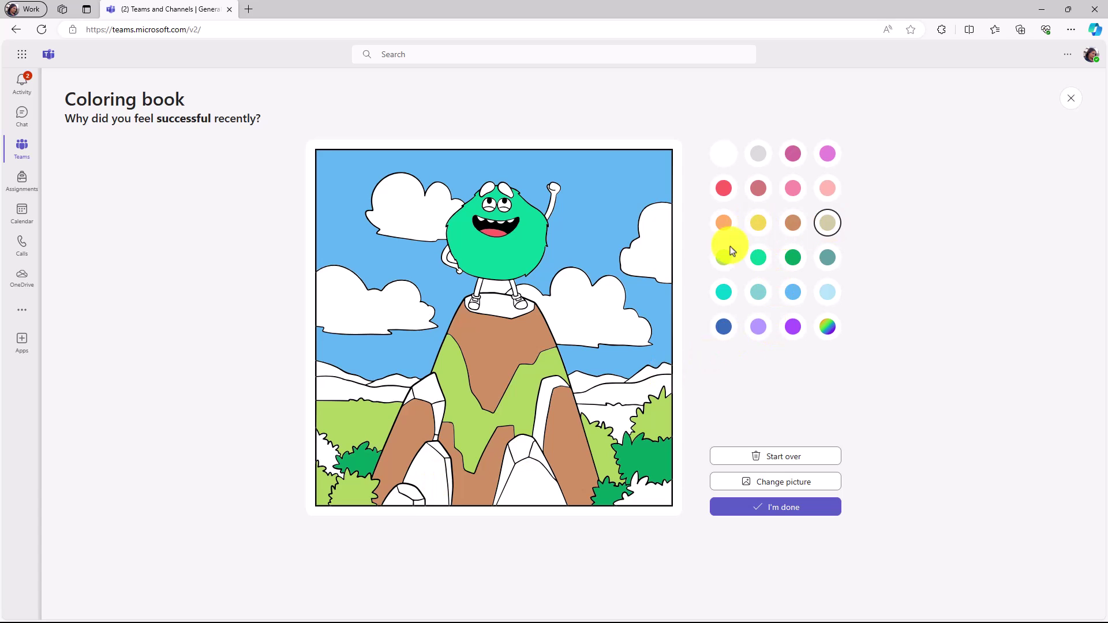
{"action": "left_click", "coordinate": [496, 304]}
{"action": "left_click", "coordinate": [515, 456]}
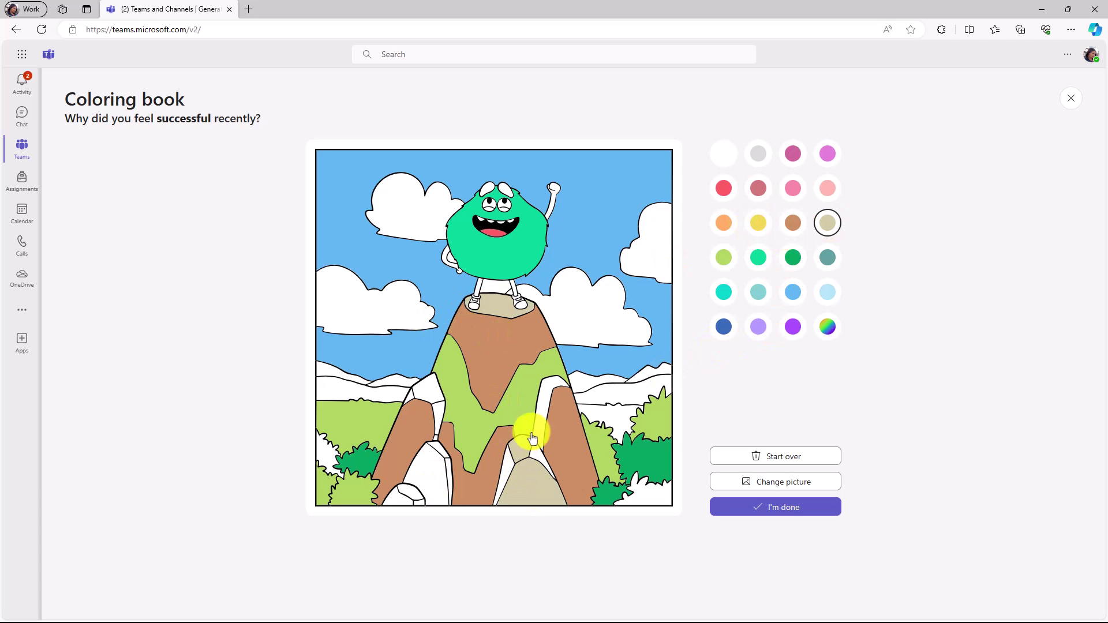
{"action": "left_click", "coordinate": [532, 439]}
{"action": "left_click", "coordinate": [527, 415]}
{"action": "left_click", "coordinate": [425, 391]}
{"action": "left_click", "coordinate": [435, 403]}
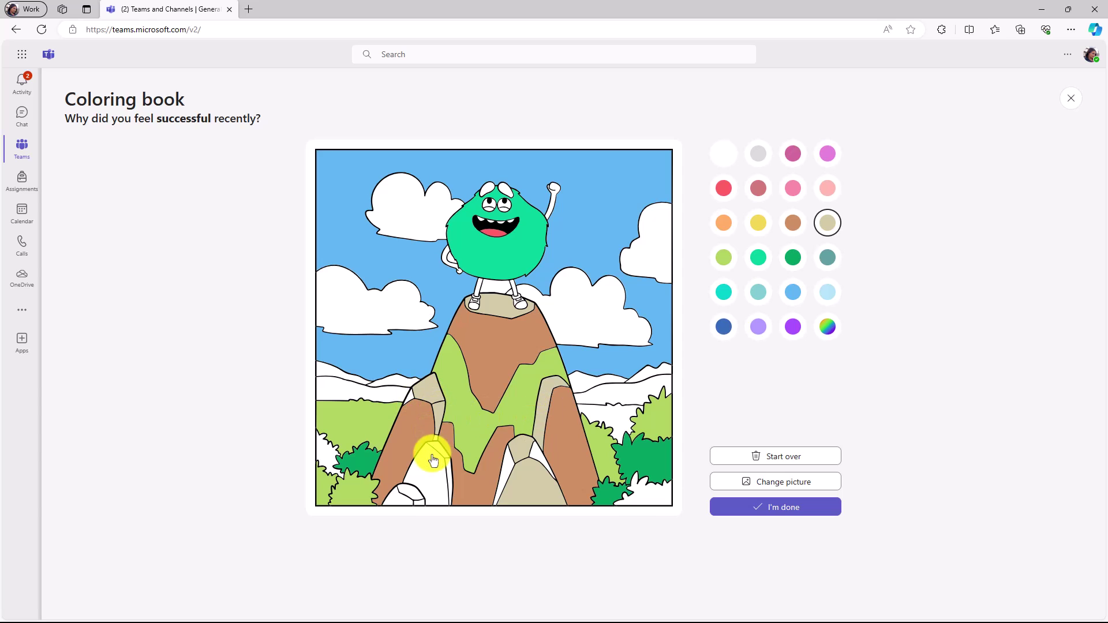
{"action": "left_click", "coordinate": [433, 461]}
{"action": "left_click", "coordinate": [406, 498]}
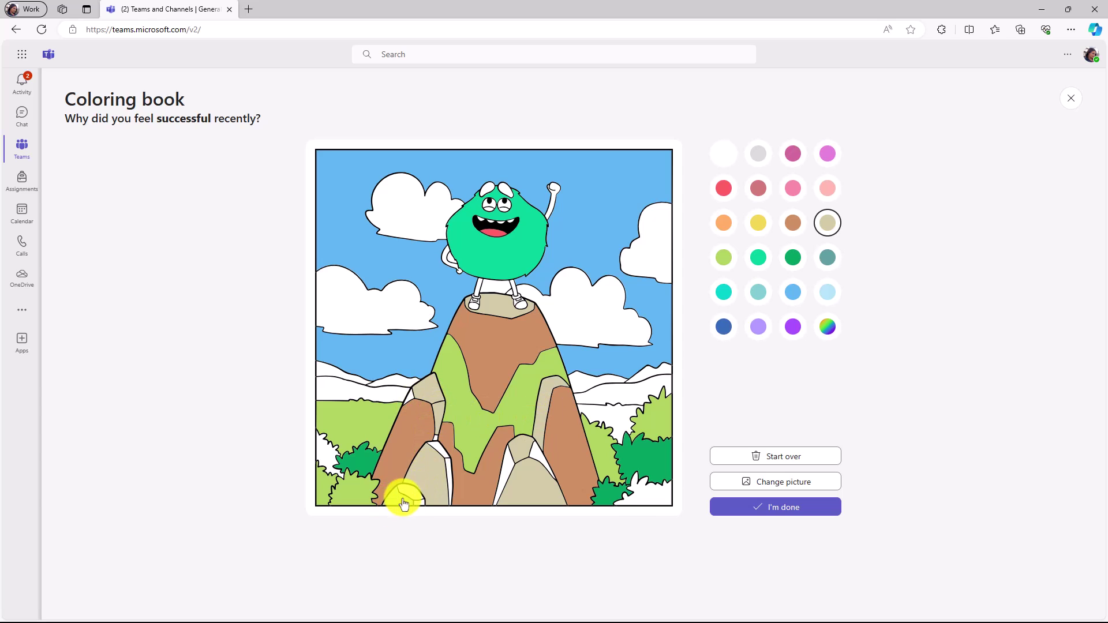
{"action": "left_click", "coordinate": [653, 495]}
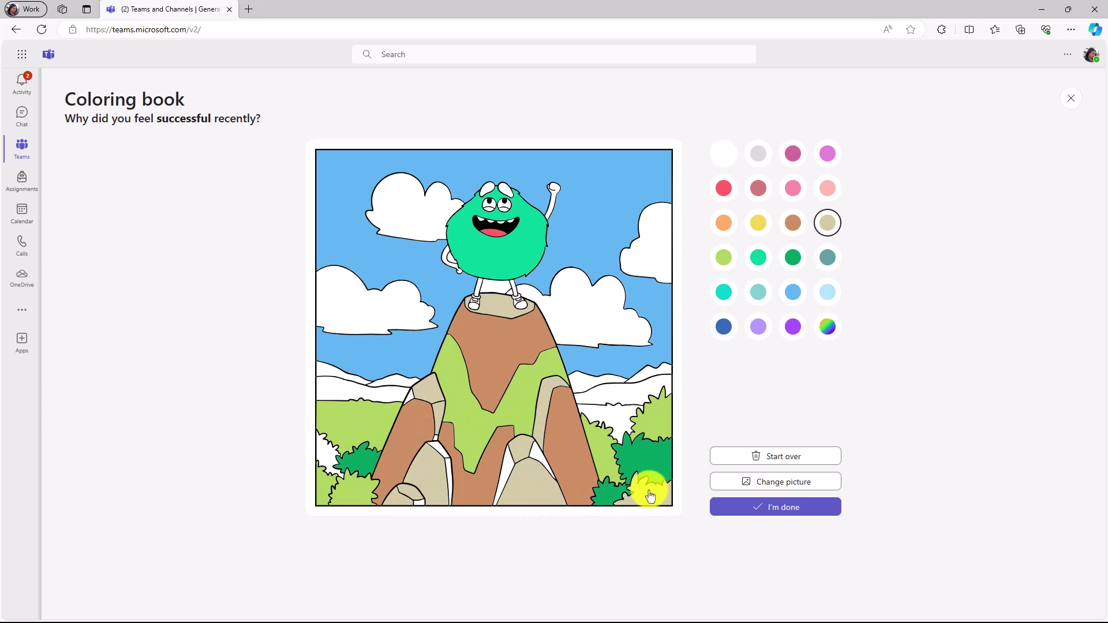
- Finish the picture, save it as a download, and choose Try another picture
{"action": "left_click", "coordinate": [780, 509]}
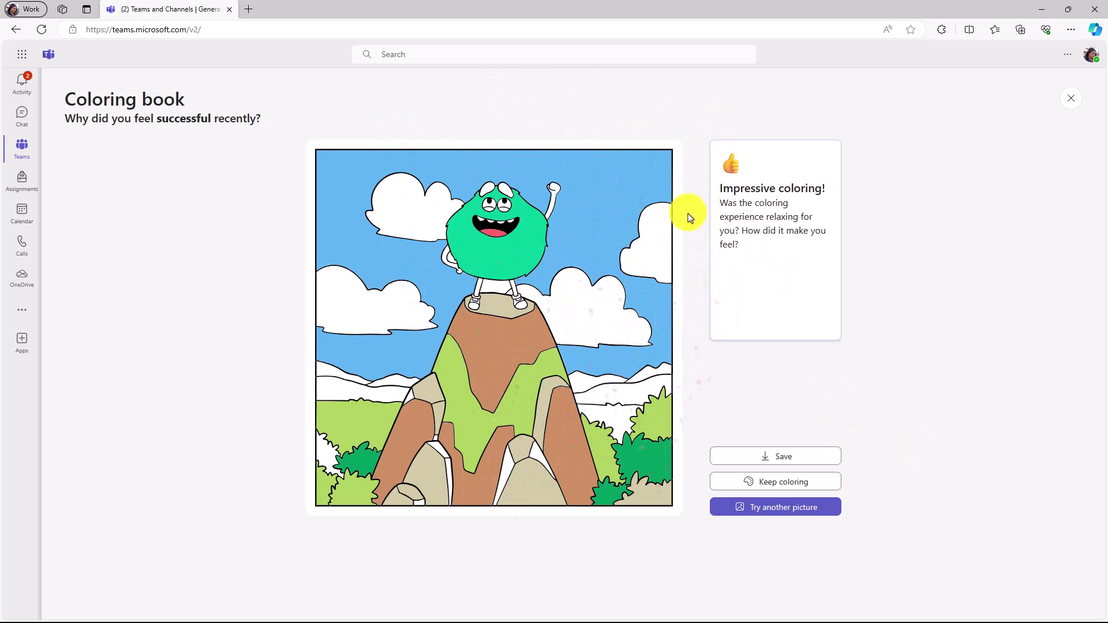
{"action": "left_click", "coordinate": [795, 459]}
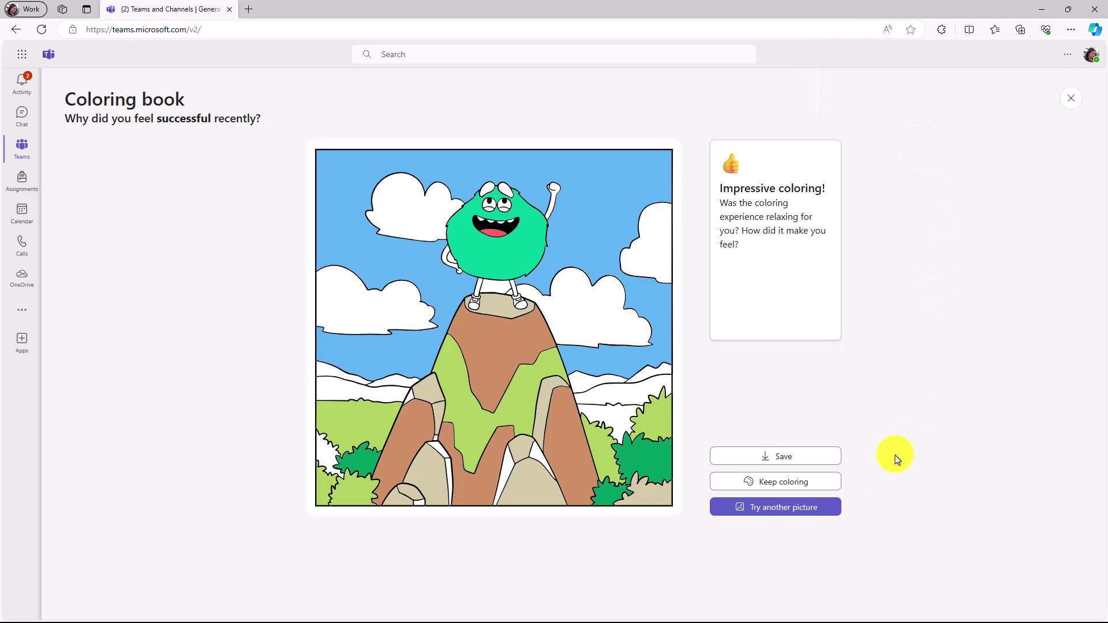
{"action": "left_click", "coordinate": [780, 509]}
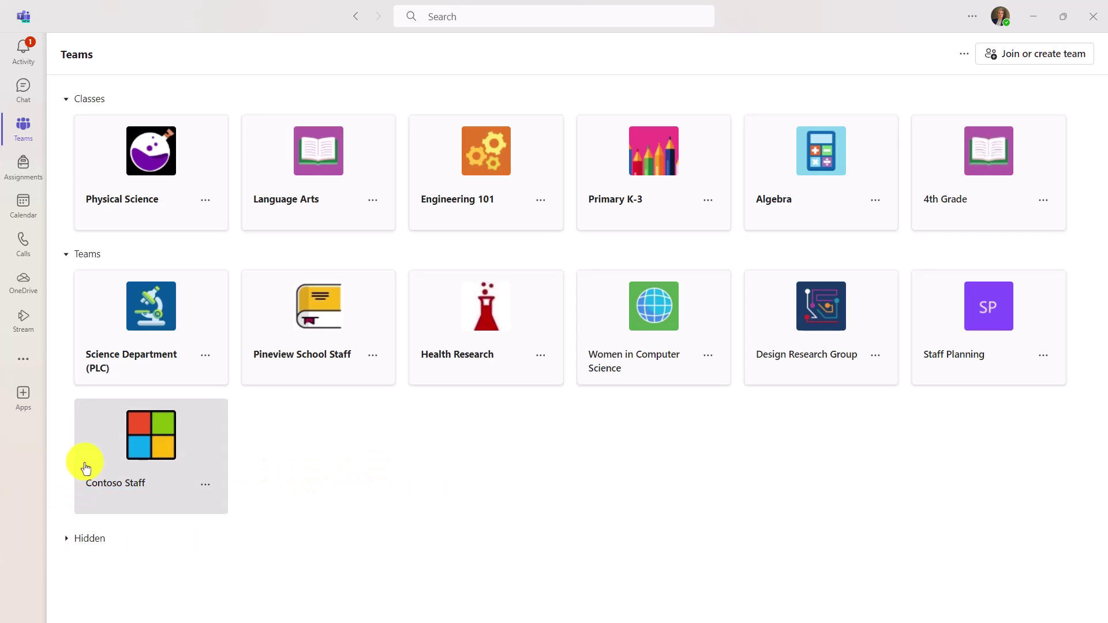
{"action": "left_click", "coordinate": [85, 468]}
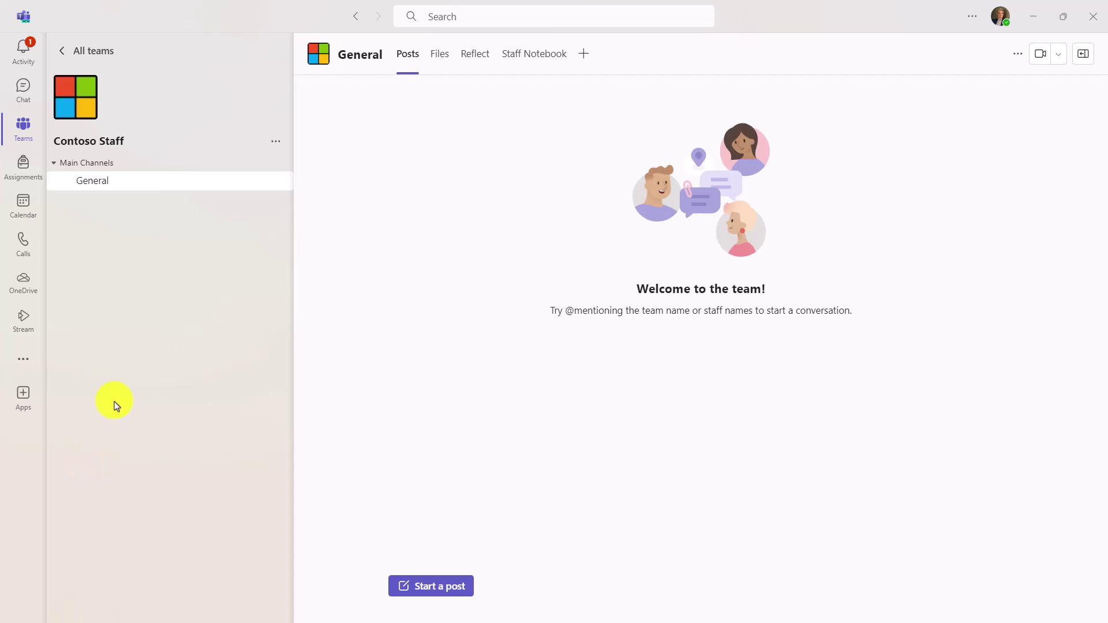
- Start a Reflect check-in using the Educator wellbeing idea about the team's progress this year
{"action": "left_click", "coordinate": [480, 58]}
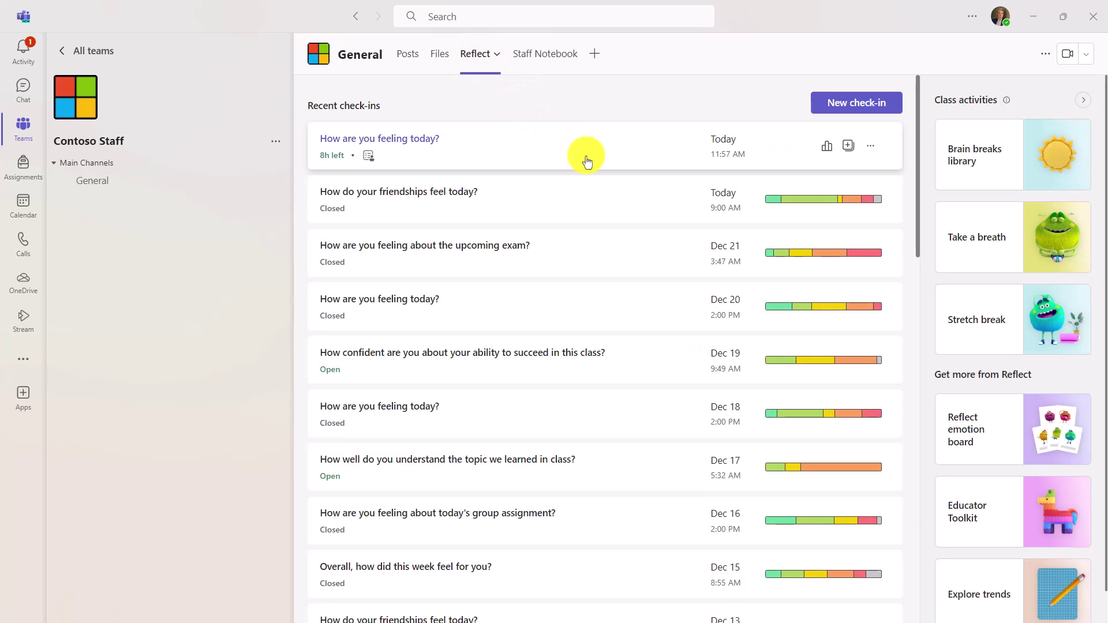
{"action": "left_click", "coordinate": [870, 103]}
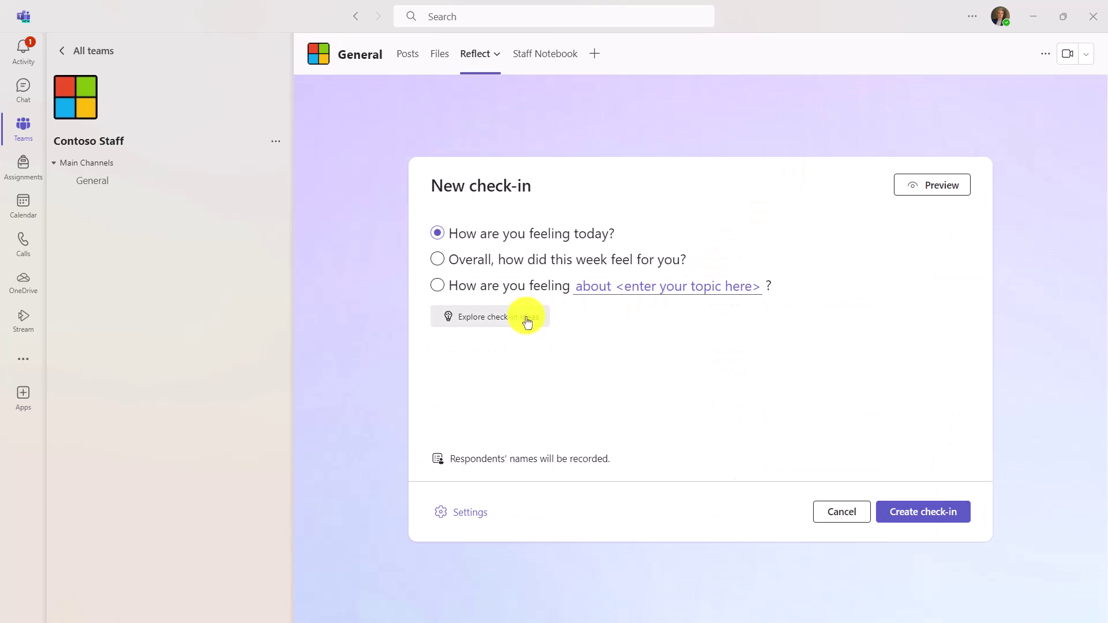
{"action": "left_click", "coordinate": [477, 322]}
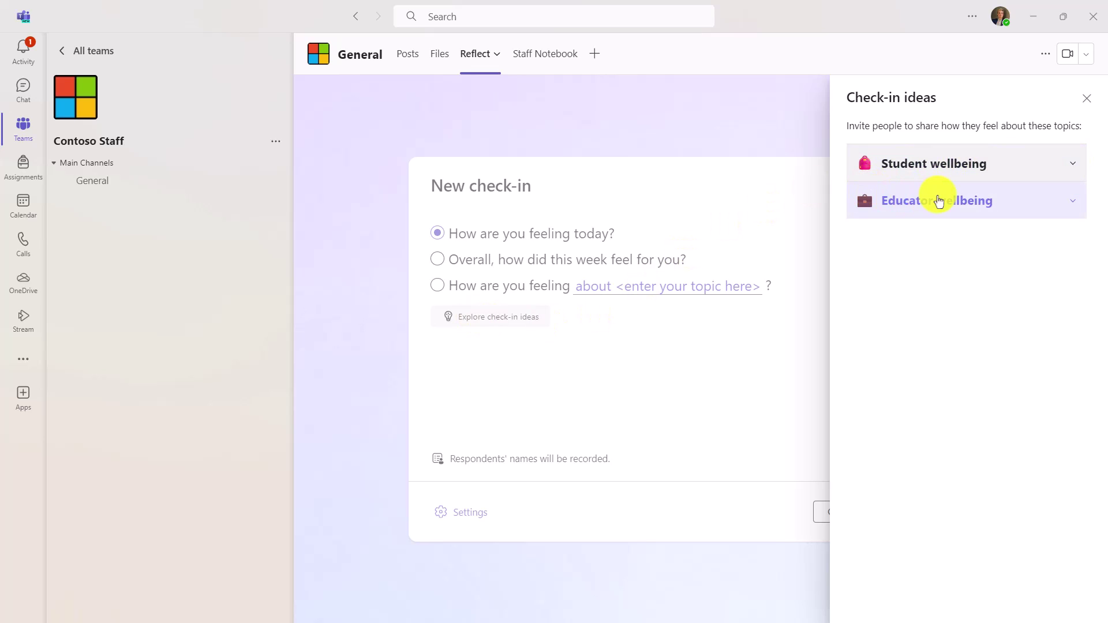
{"action": "left_click", "coordinate": [1071, 211]}
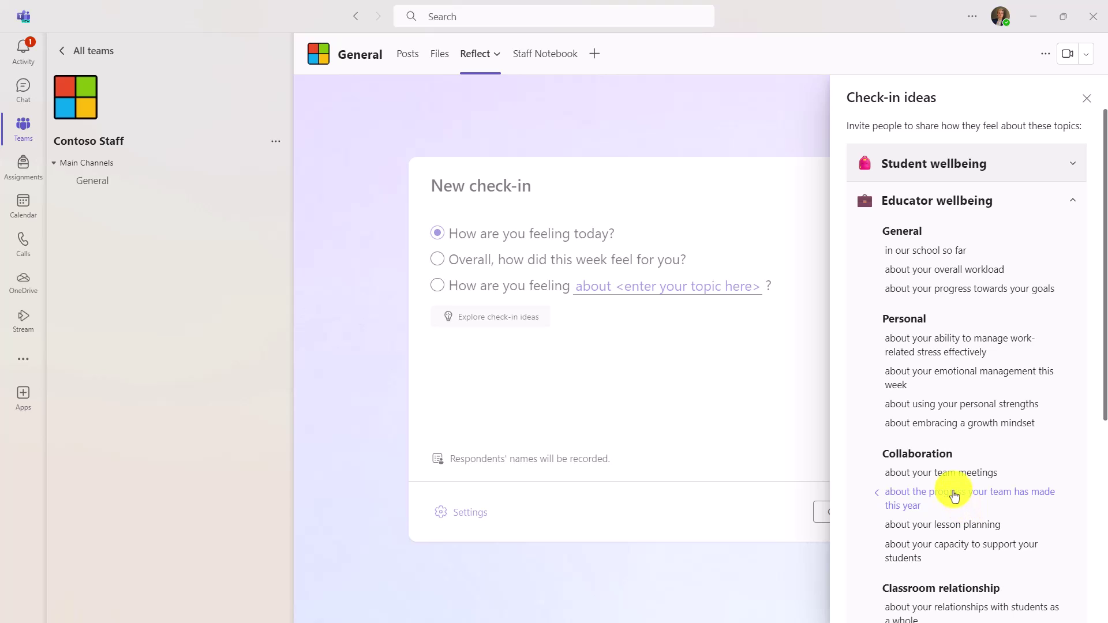
{"action": "left_click", "coordinate": [950, 496]}
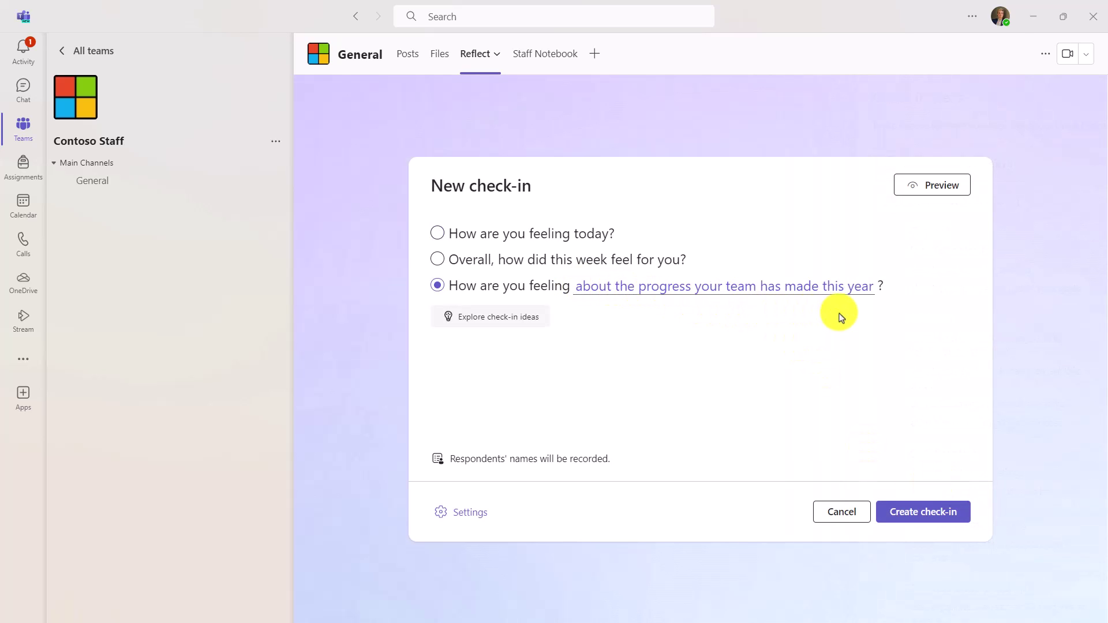
{"action": "left_click", "coordinate": [931, 191]}
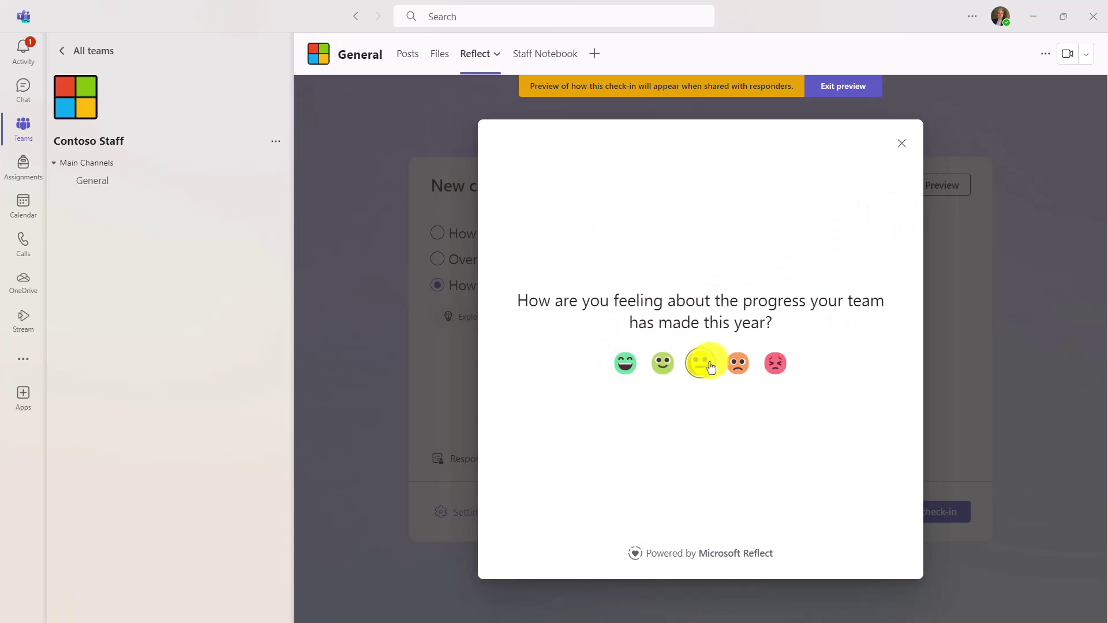
{"action": "left_click", "coordinate": [664, 362]}
{"action": "mouse_move", "coordinate": [663, 247]}
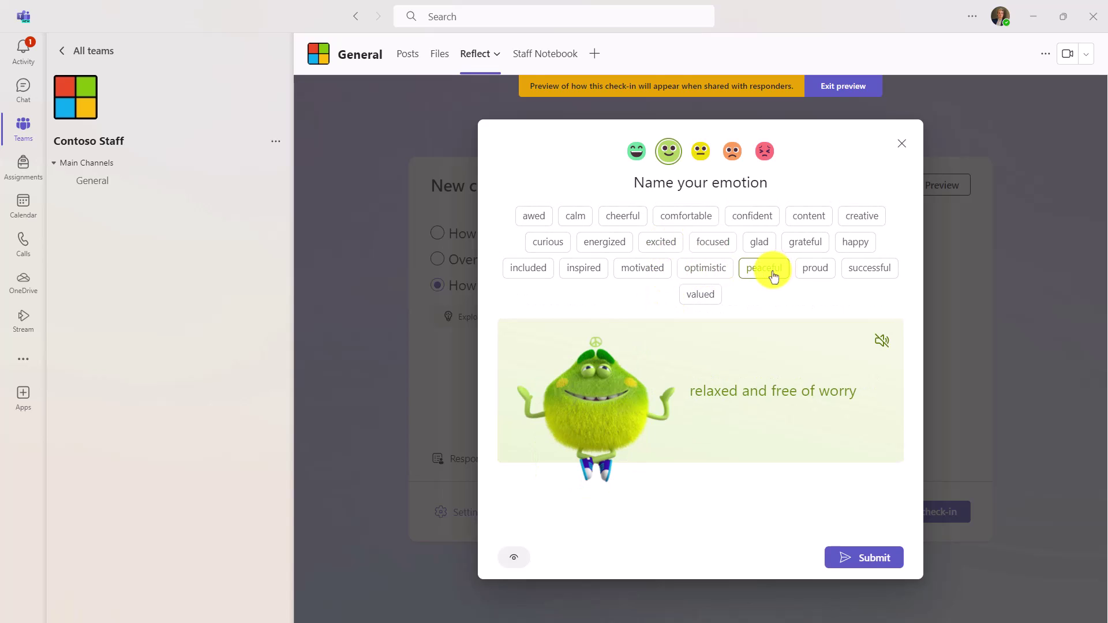
{"action": "left_click", "coordinate": [681, 216]}
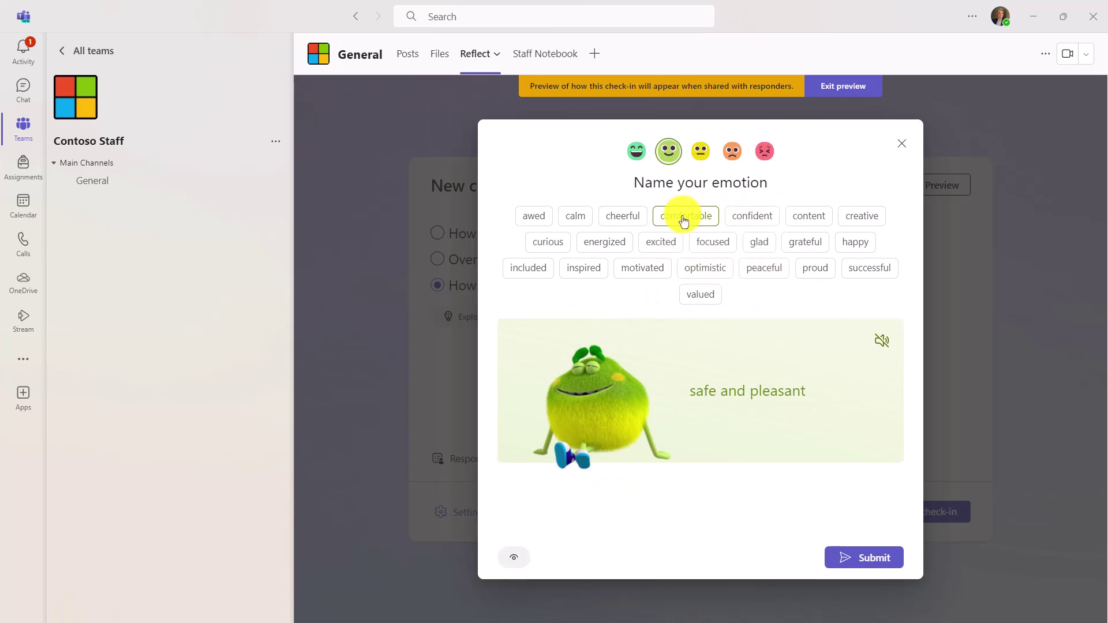
{"action": "left_click", "coordinate": [874, 558]}
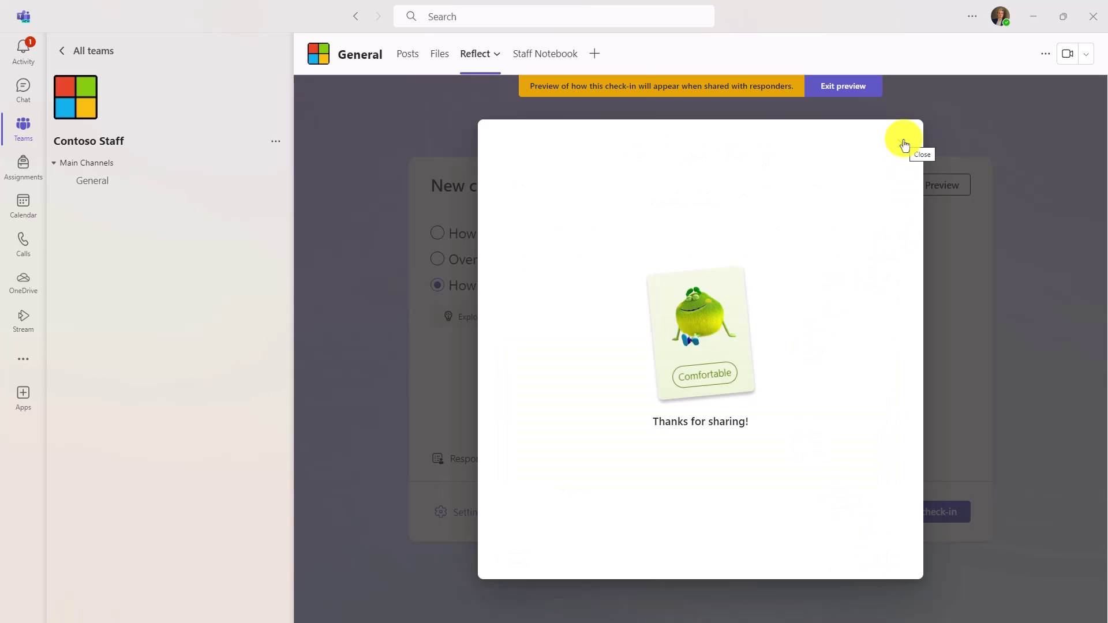
{"action": "left_click", "coordinate": [860, 91]}
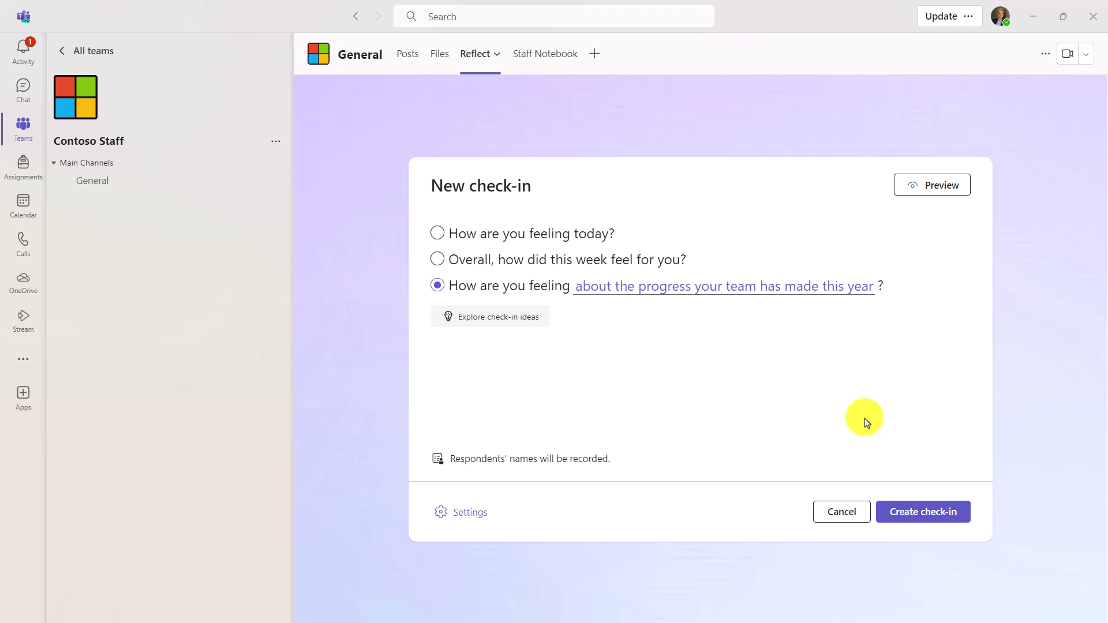
- Publish the check-in, then view the Geography assignment's Returned students and a reading progress report
{"action": "left_click", "coordinate": [926, 516]}
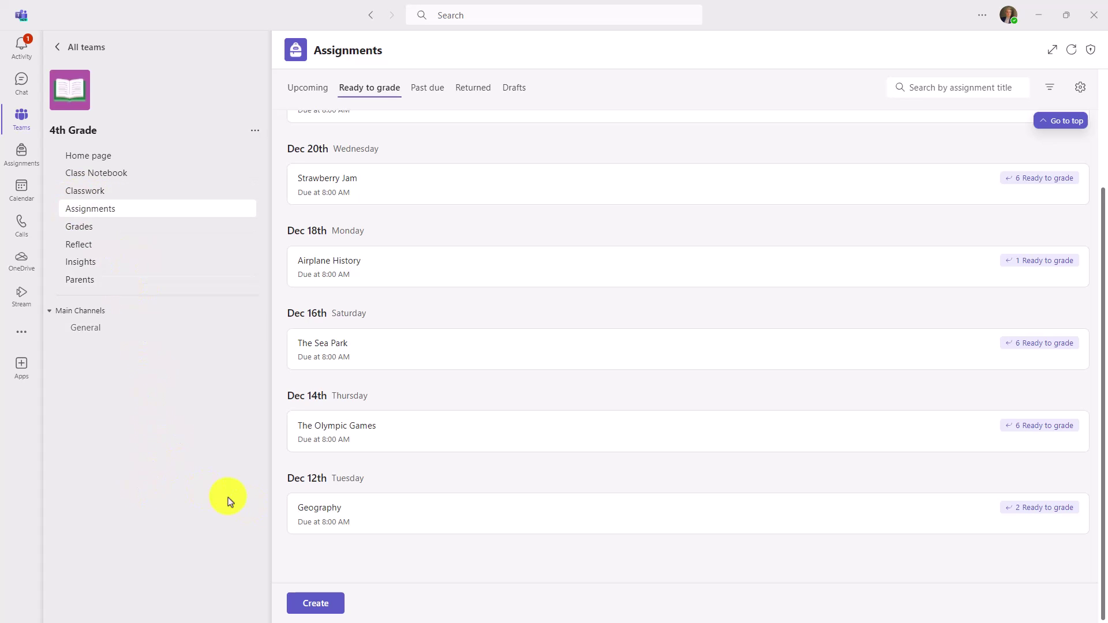
{"action": "left_click", "coordinate": [330, 522]}
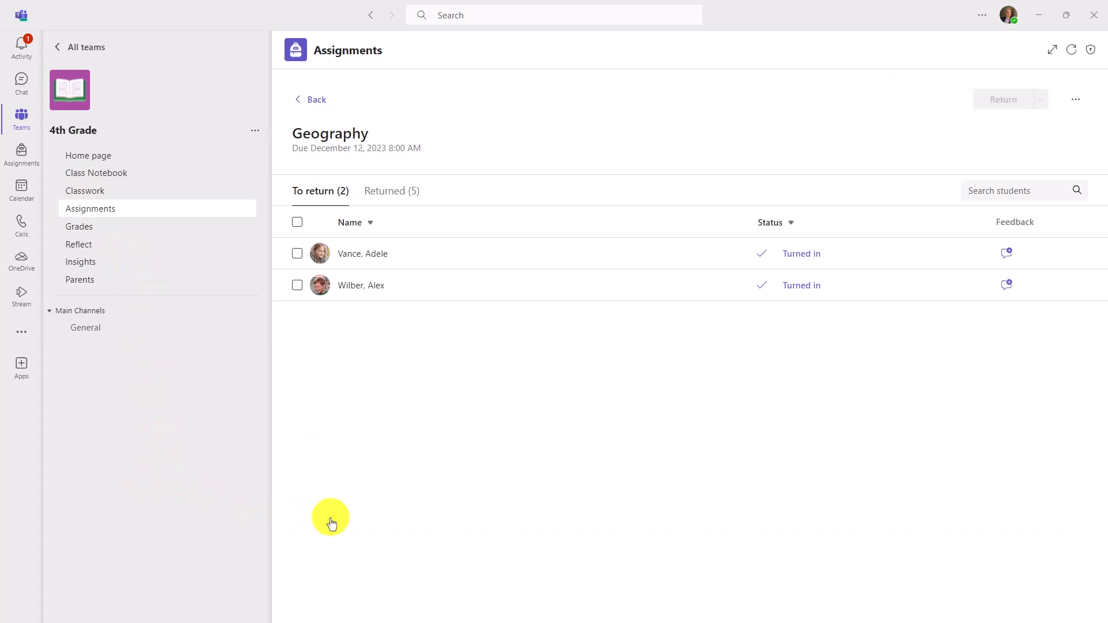
{"action": "left_click", "coordinate": [401, 193]}
{"action": "left_click", "coordinate": [365, 254]}
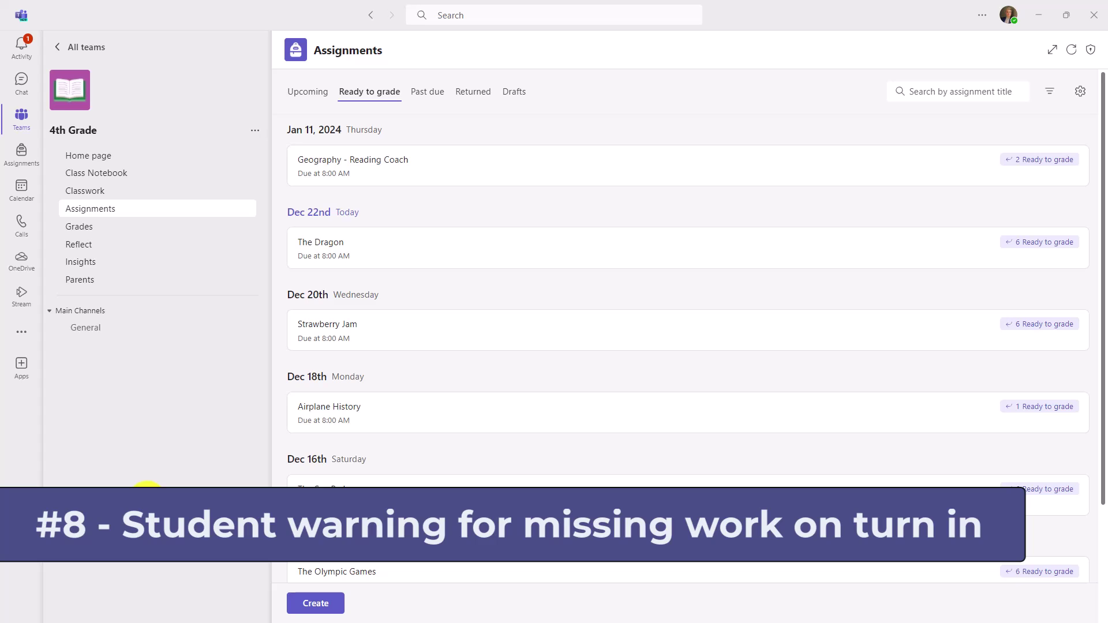
- Start a new assignment from Create and place the cursor in its title field
{"action": "left_click", "coordinate": [327, 606]}
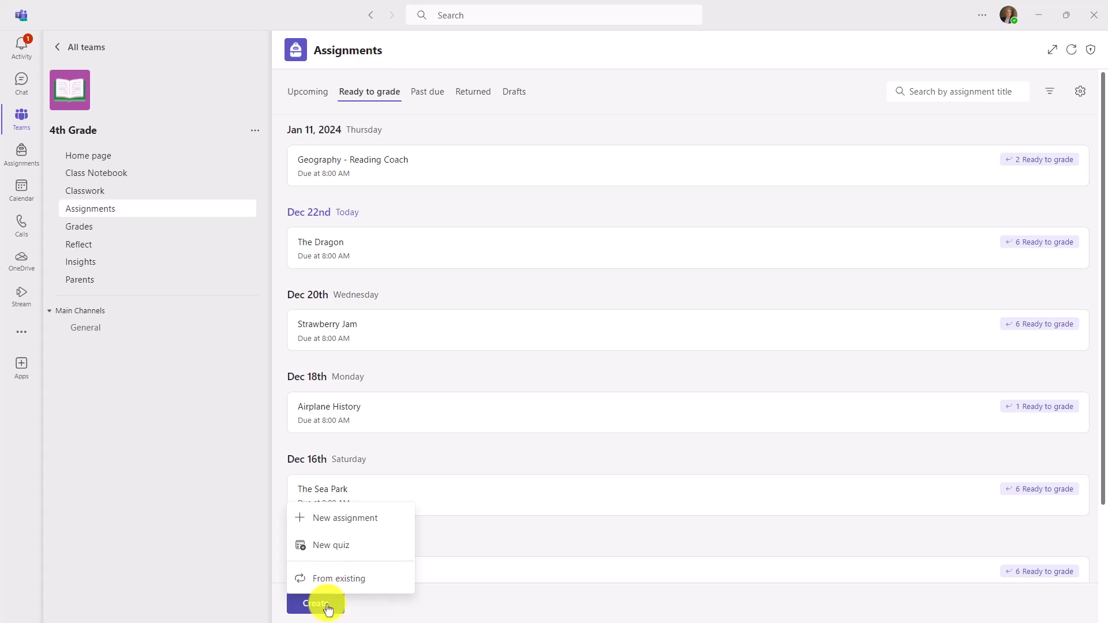
{"action": "left_click", "coordinate": [368, 519]}
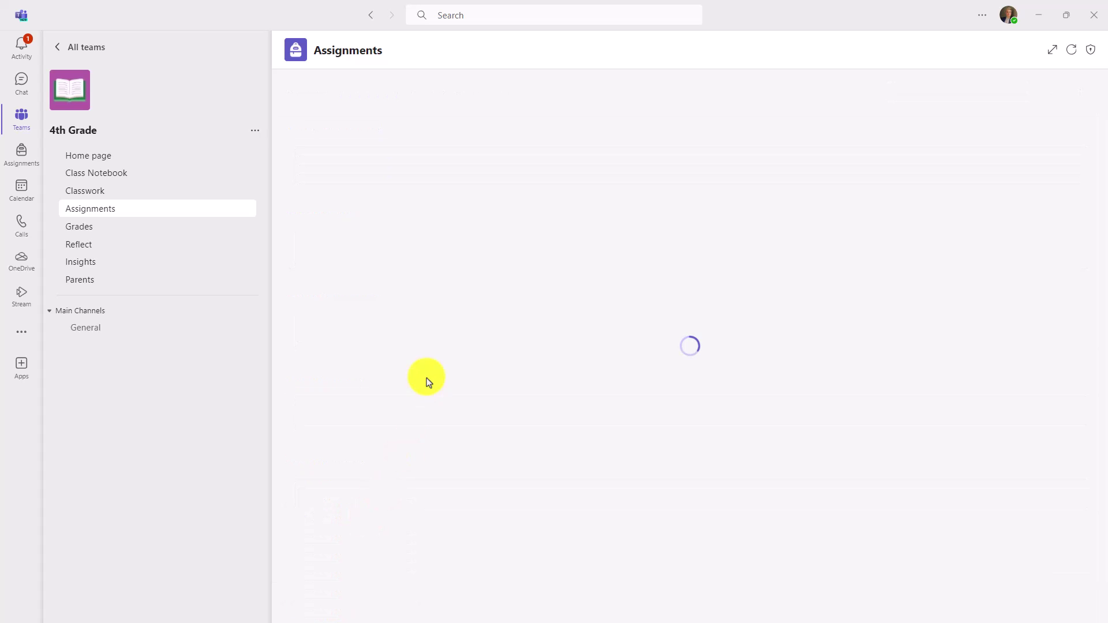
{"action": "left_click", "coordinate": [368, 129]}
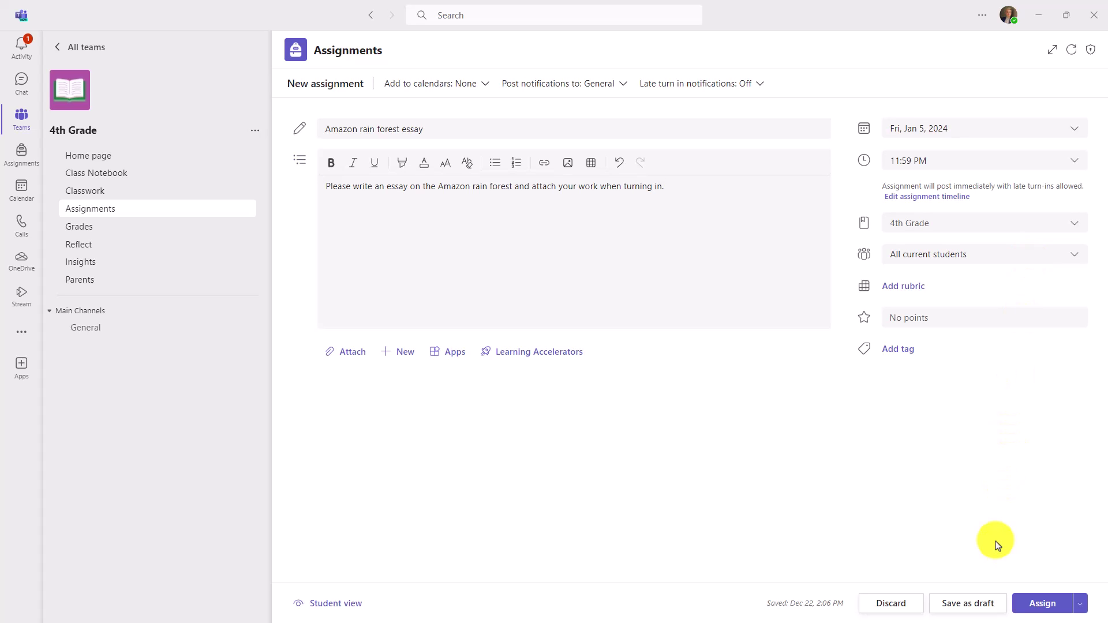
- Assign the essay, then as the student open it and dismiss the no-work-attached warning
{"action": "left_click", "coordinate": [1047, 604]}
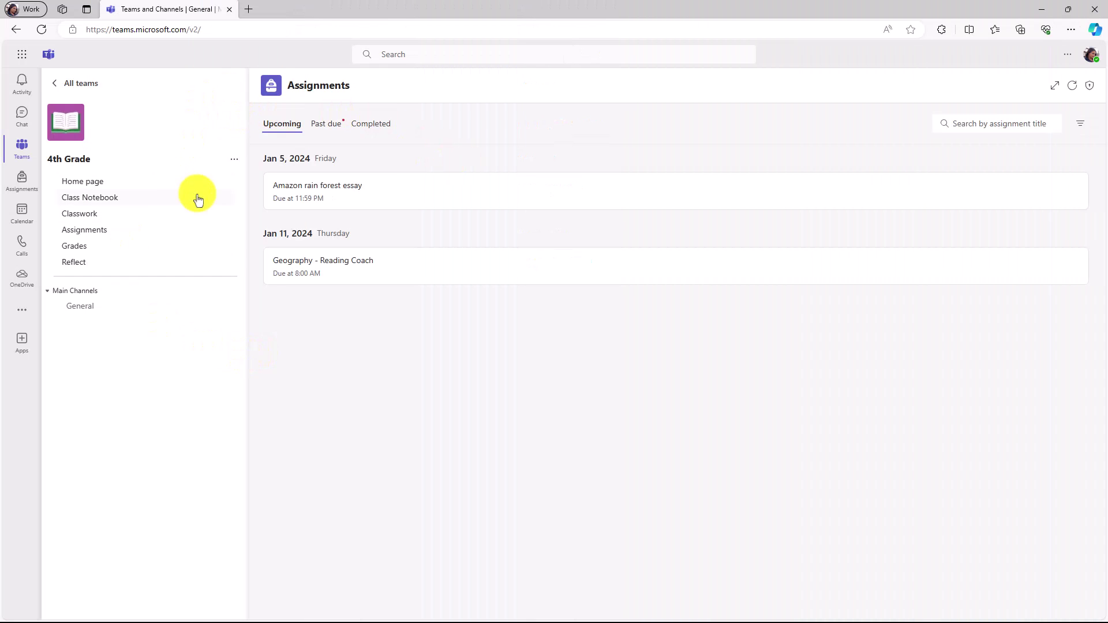
{"action": "left_click", "coordinate": [448, 192]}
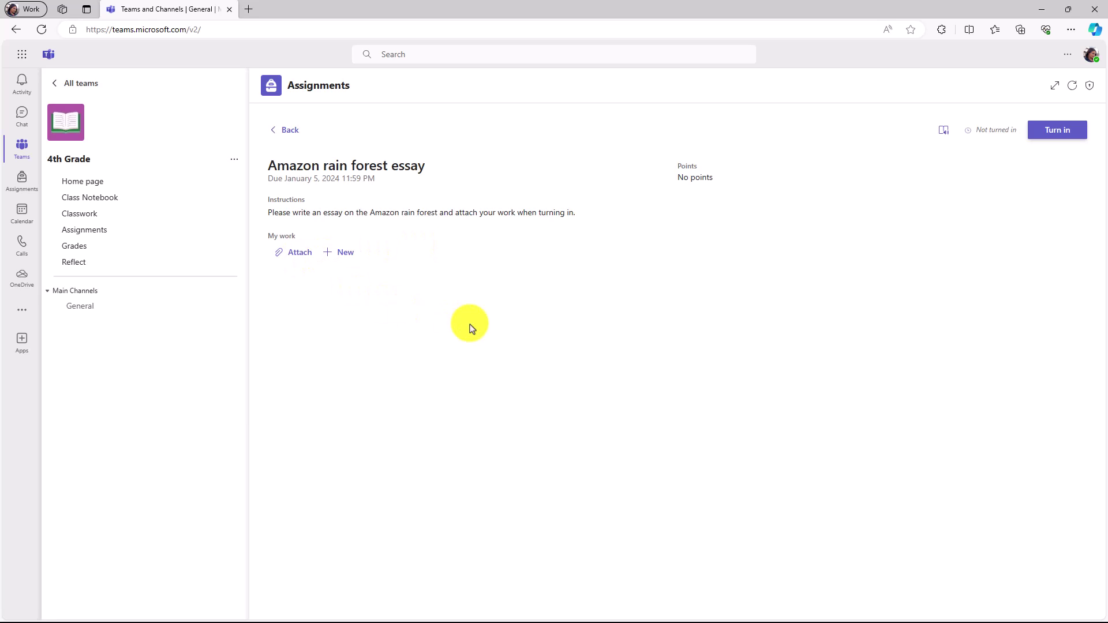
{"action": "left_click", "coordinate": [1059, 133]}
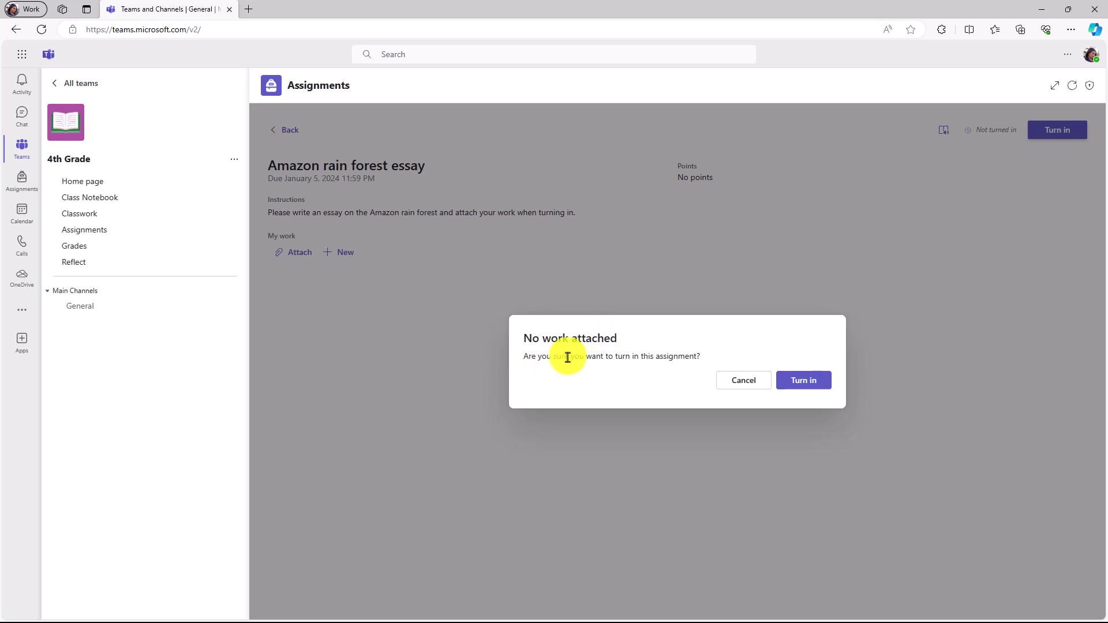
{"action": "left_click", "coordinate": [743, 387]}
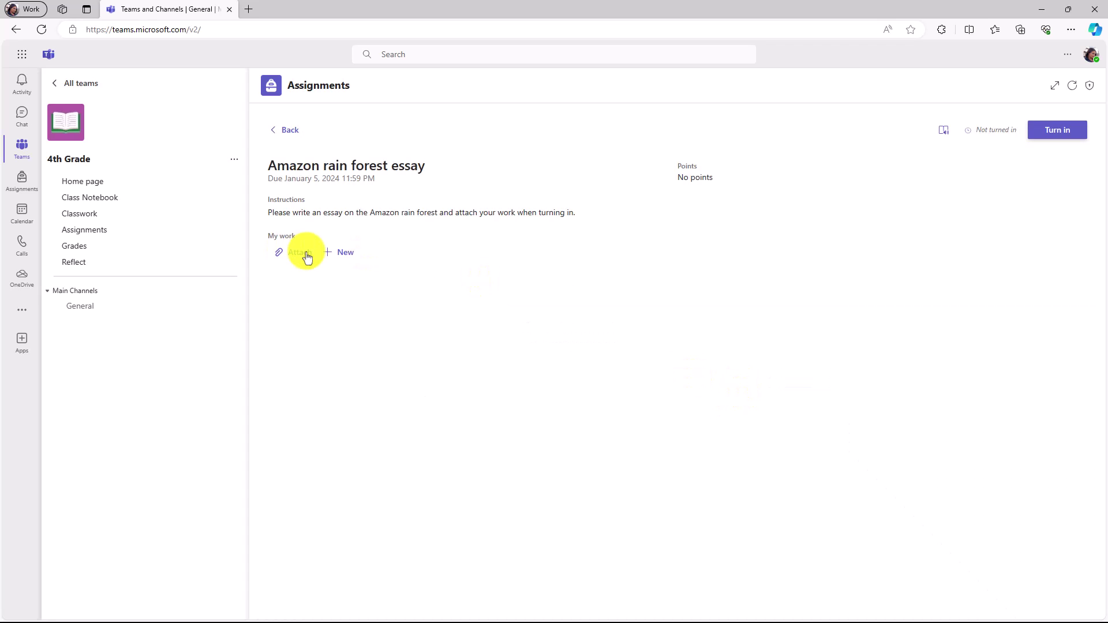
- Attach Amazon Rainforest.docx and turn in the essay
{"action": "left_click", "coordinate": [306, 255]}
{"action": "left_click", "coordinate": [334, 357]}
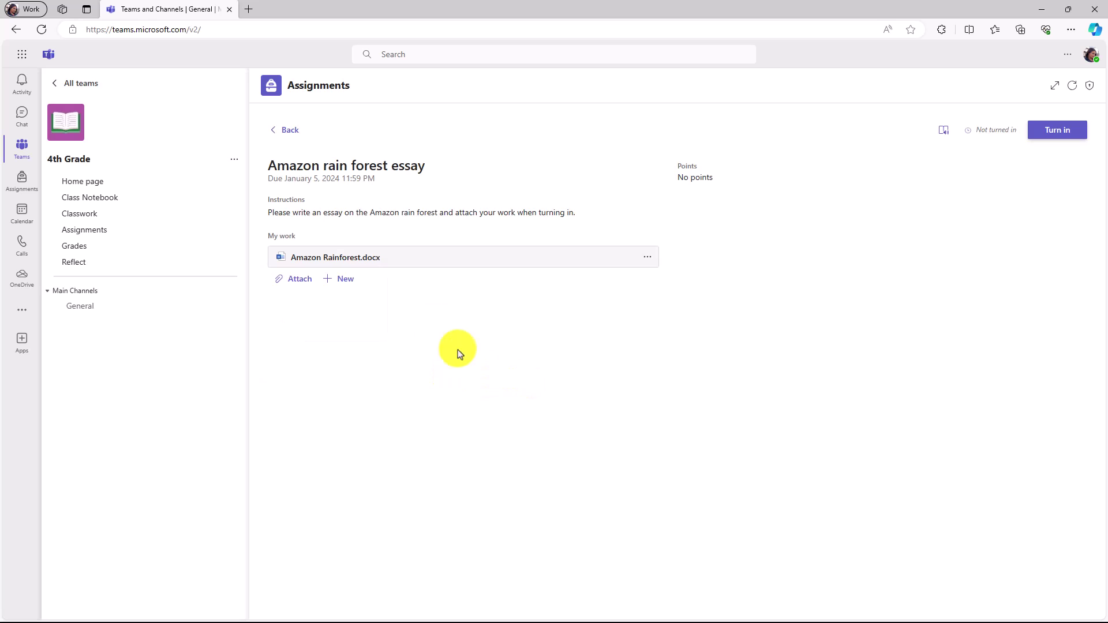
{"action": "left_click", "coordinate": [1061, 132]}
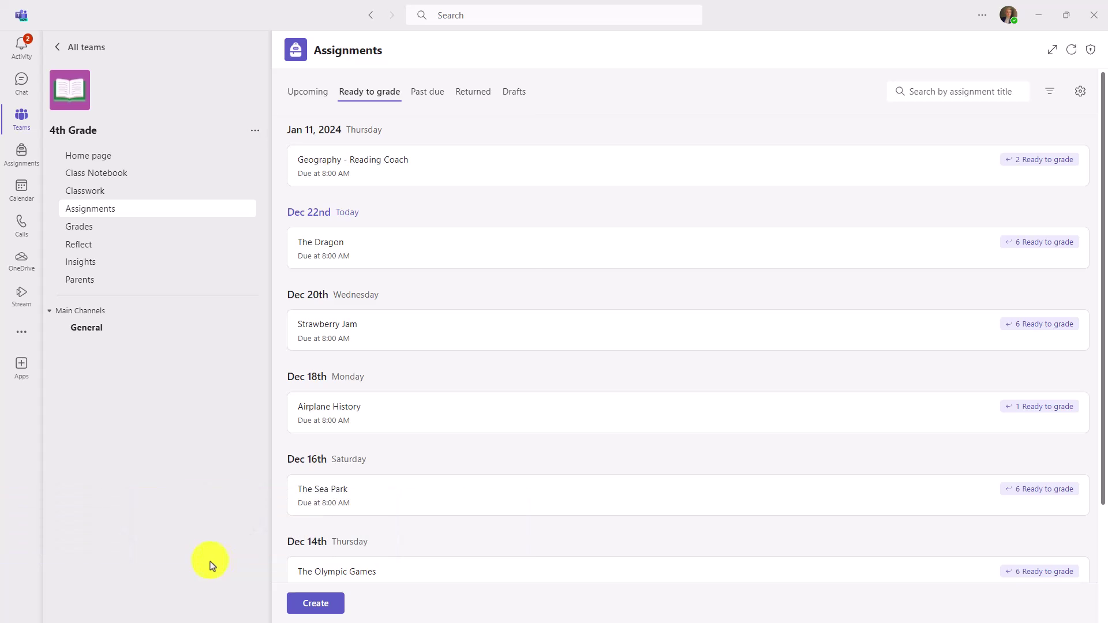
- Start a new assignment with a new Word attachment named 'Please use this template for your essay'
{"action": "left_click", "coordinate": [326, 603]}
{"action": "left_click", "coordinate": [349, 520]}
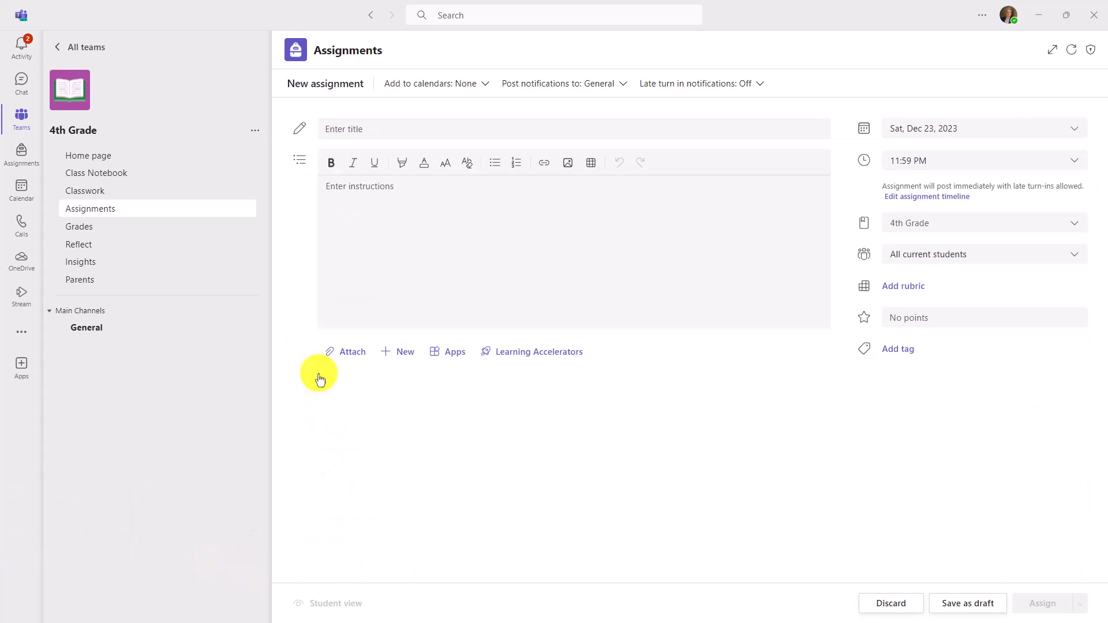
{"action": "left_click", "coordinate": [404, 354]}
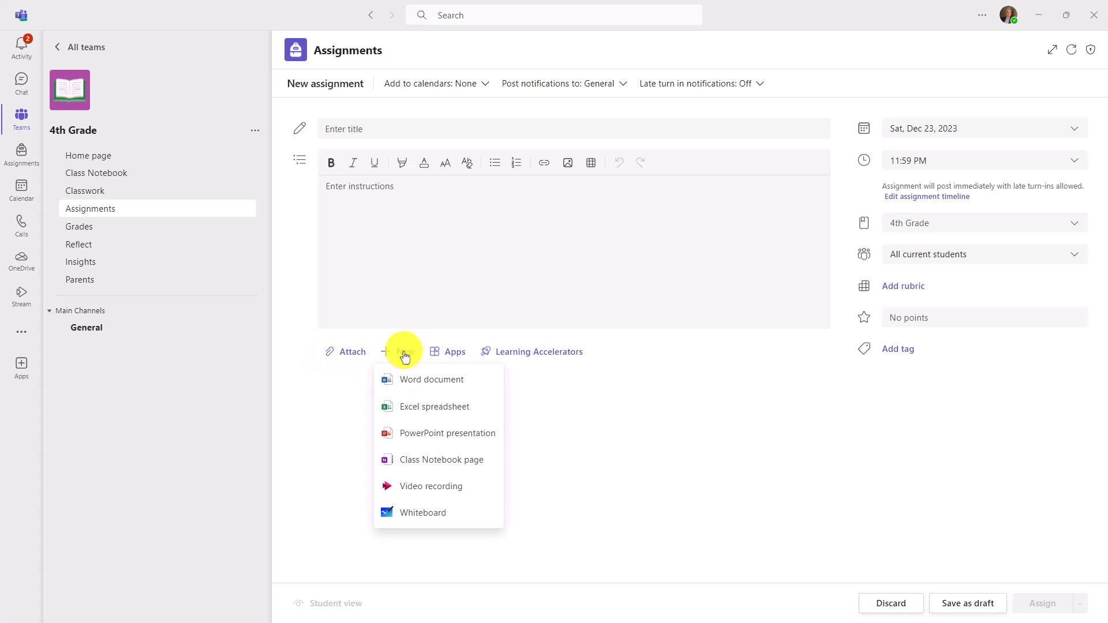
{"action": "left_click", "coordinate": [424, 379]}
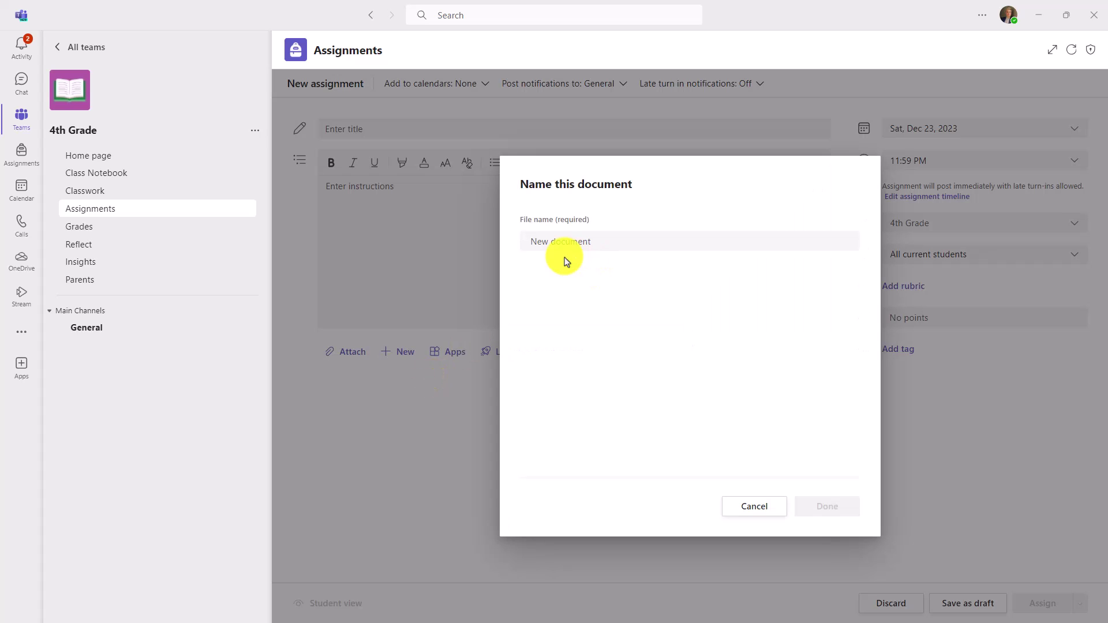
{"action": "type", "text": "Please use this template for your essay"}
{"action": "left_click", "coordinate": [827, 506]}
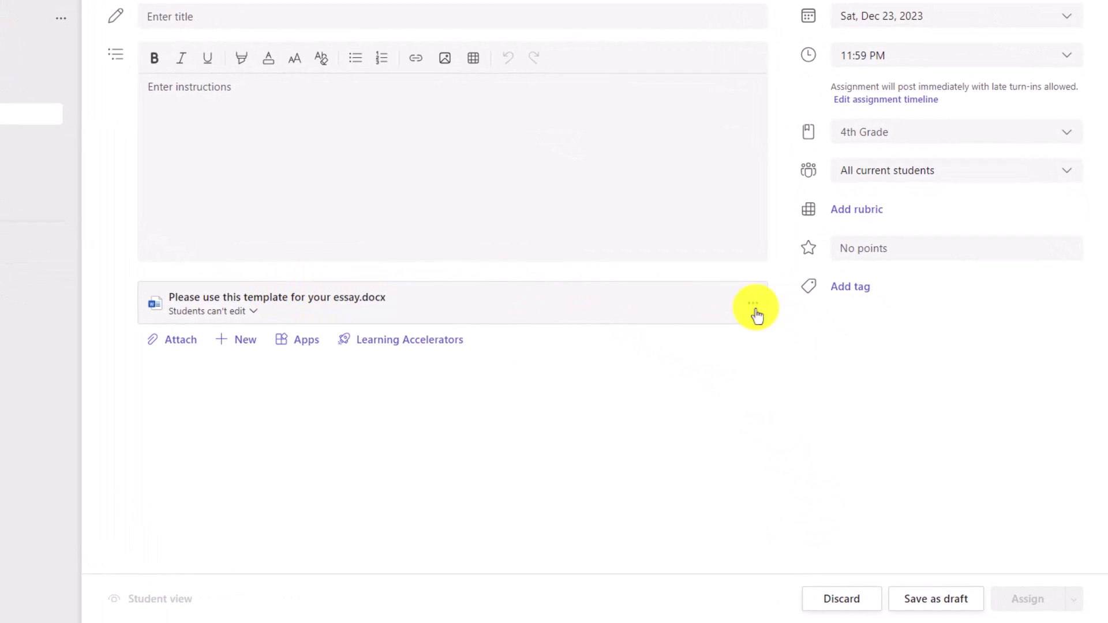
- Set the template's permission to 'Students edit their own copy'
{"action": "left_click", "coordinate": [754, 312]}
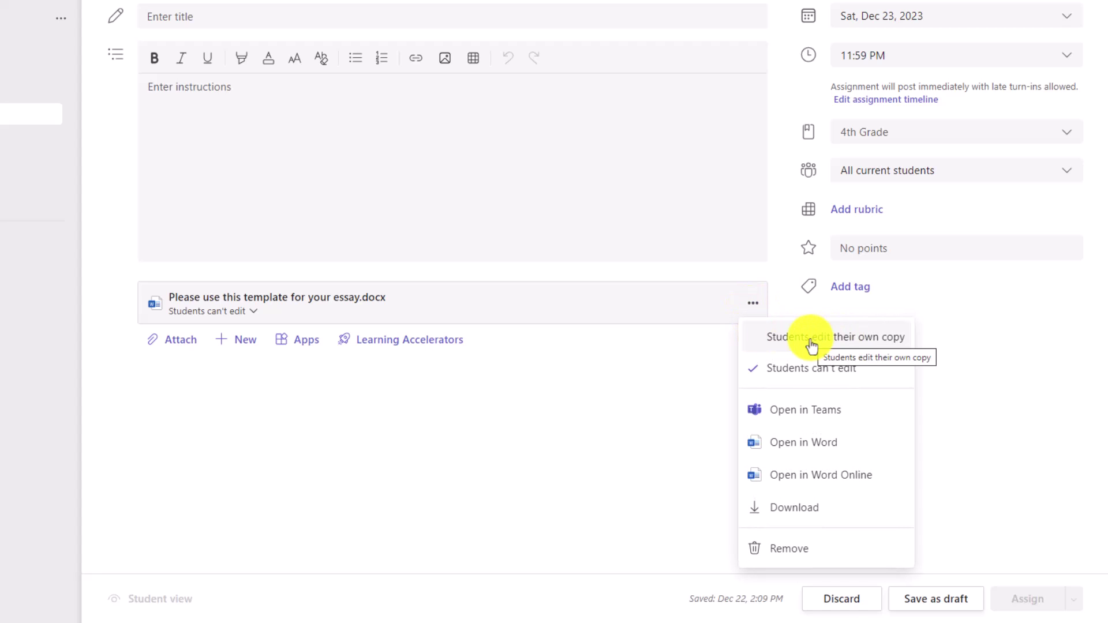
{"action": "left_click", "coordinate": [651, 390]}
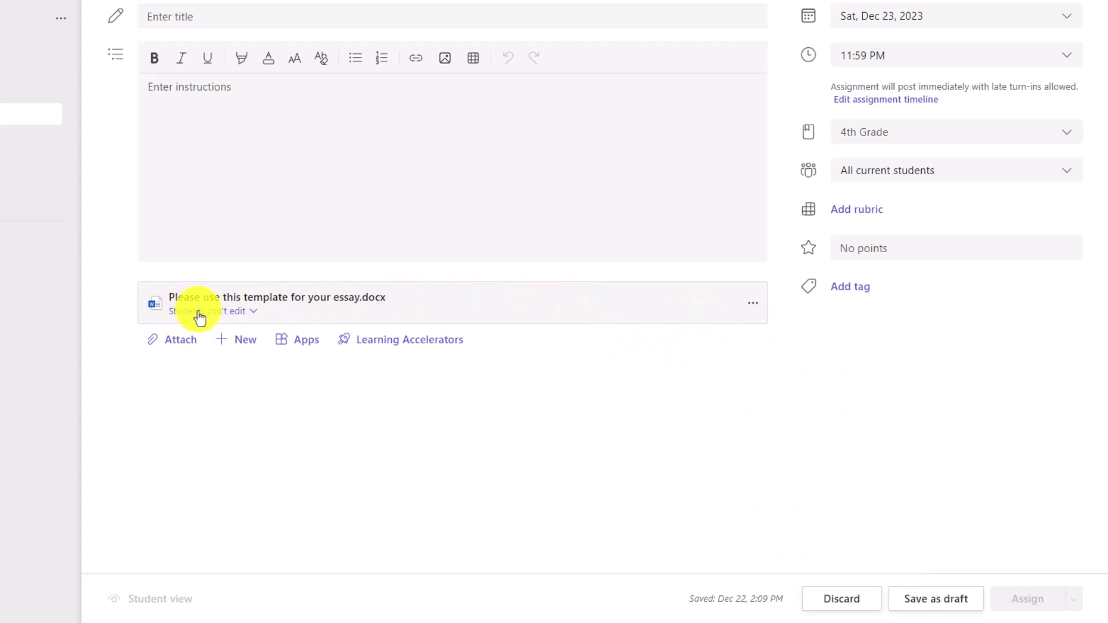
{"action": "left_click", "coordinate": [254, 314]}
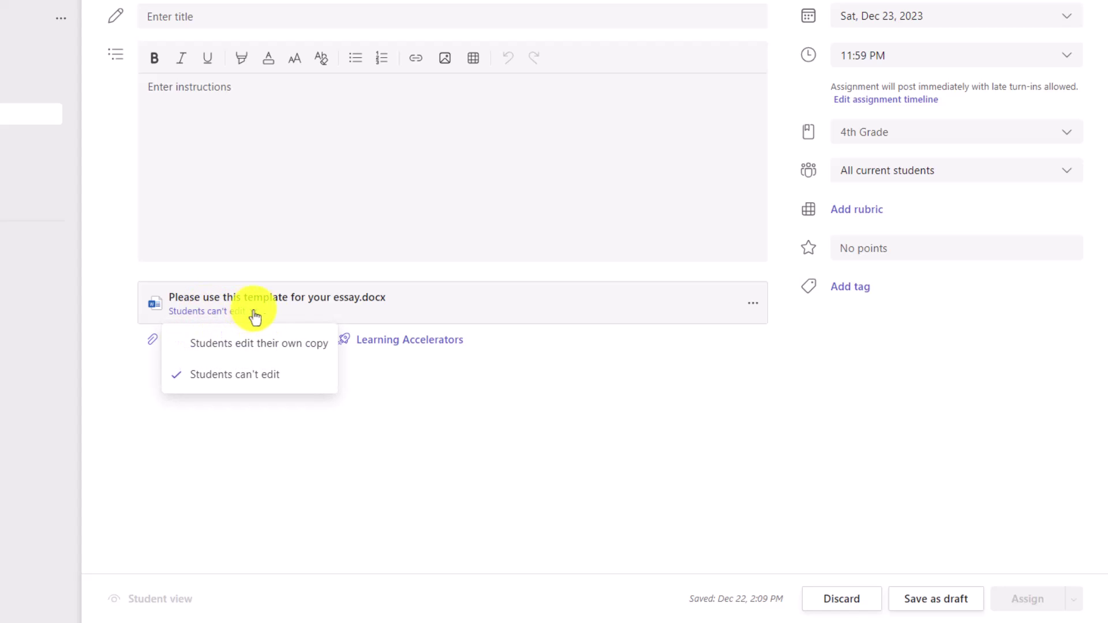
{"action": "left_click", "coordinate": [293, 346]}
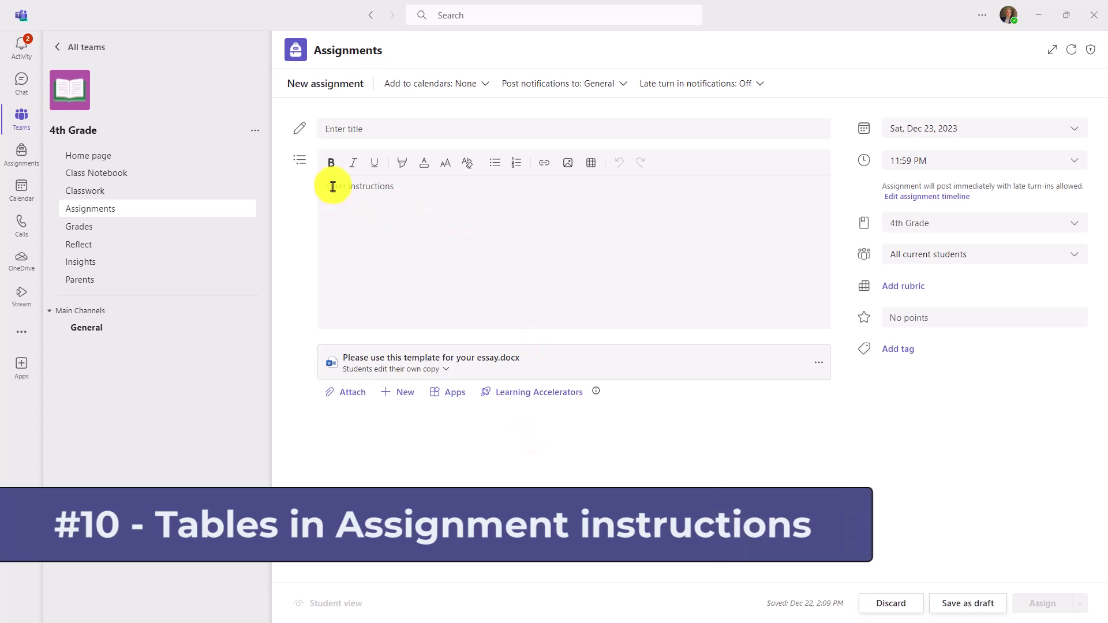
- Title the assignment 'Assignment with tables!' and insert a table into its instructions
{"action": "left_click", "coordinate": [434, 130]}
{"action": "type", "text": "Assignment with tables!"}
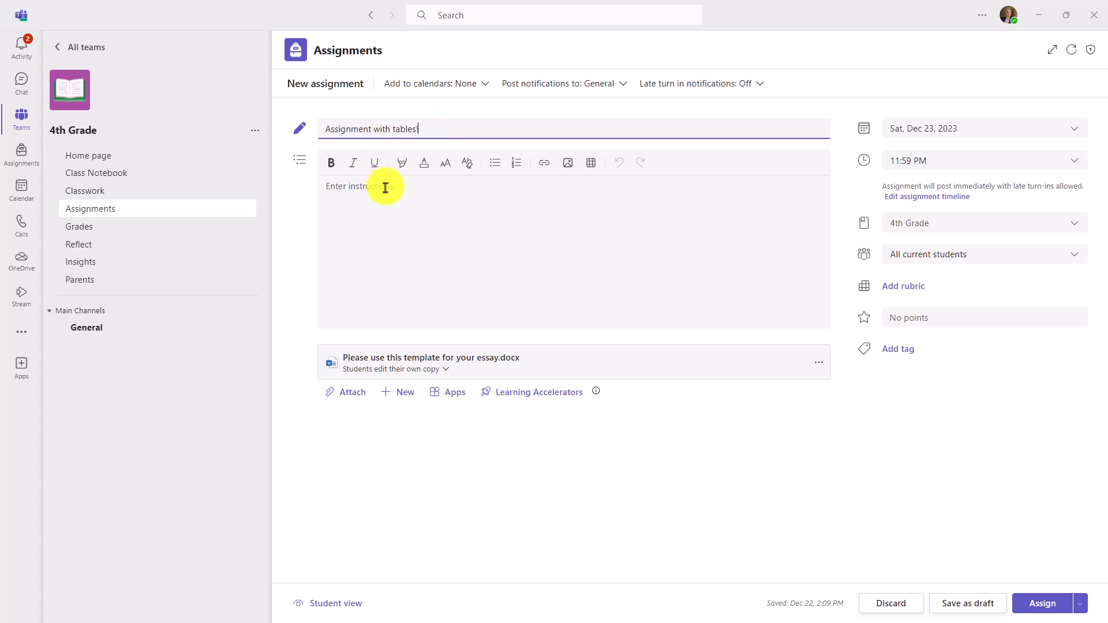
{"action": "left_click", "coordinate": [383, 186]}
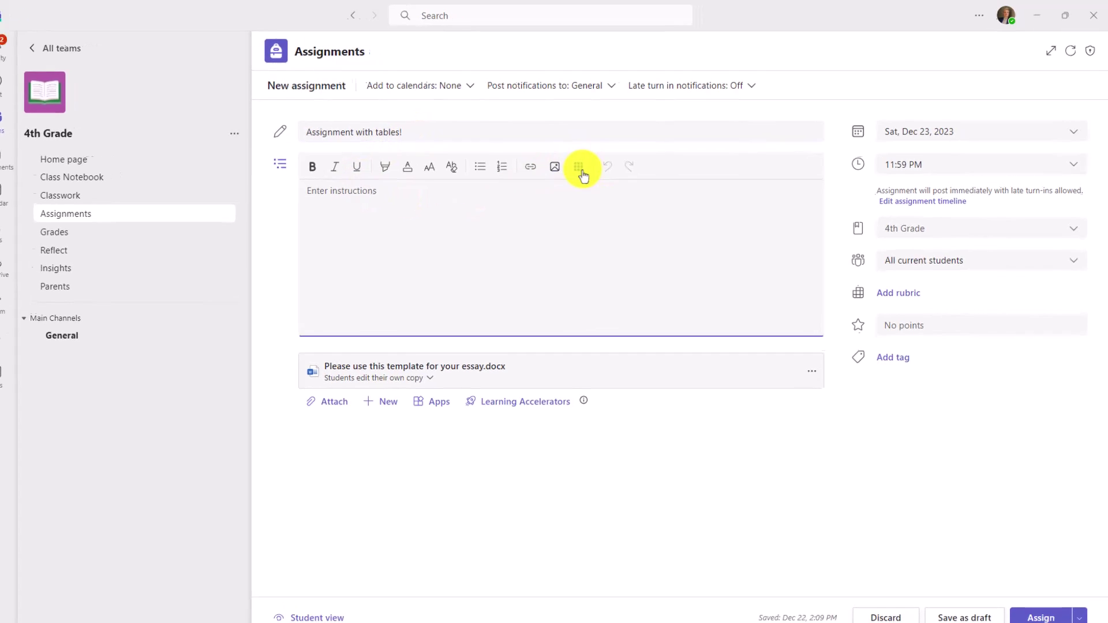
{"action": "left_click", "coordinate": [591, 163]}
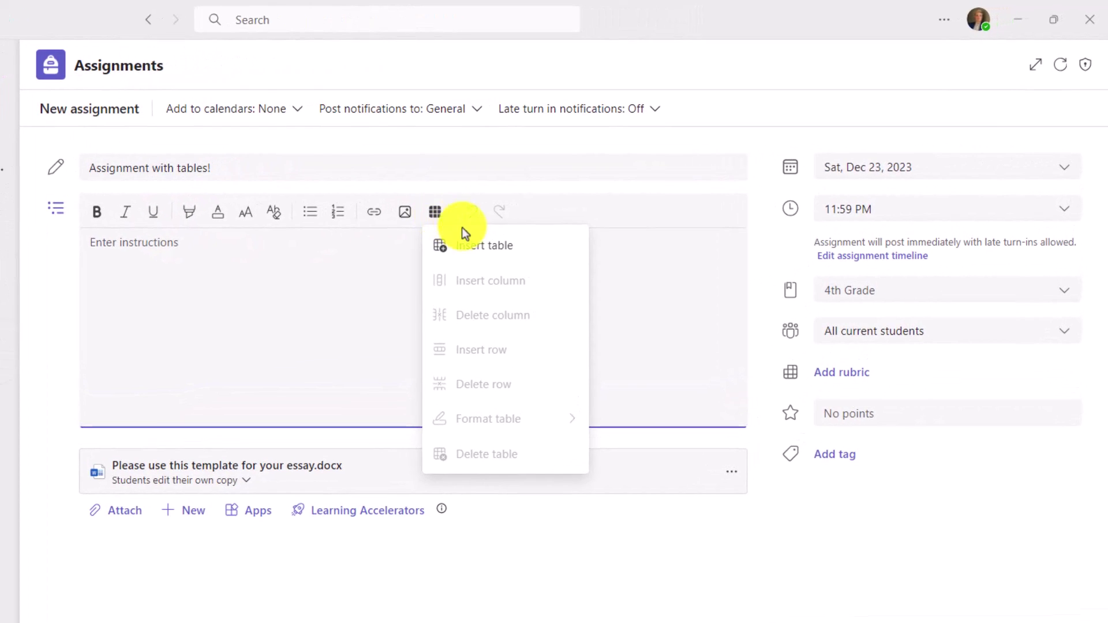
{"action": "left_click", "coordinate": [477, 246]}
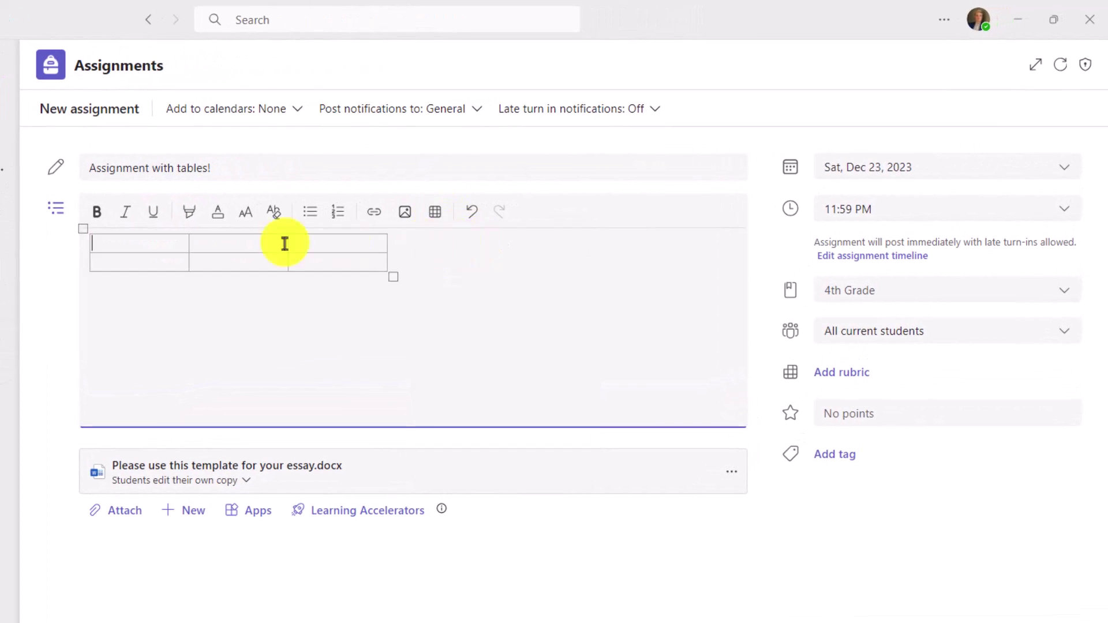
- Add a fourth column and a third row to the table
{"action": "left_click", "coordinate": [436, 216]}
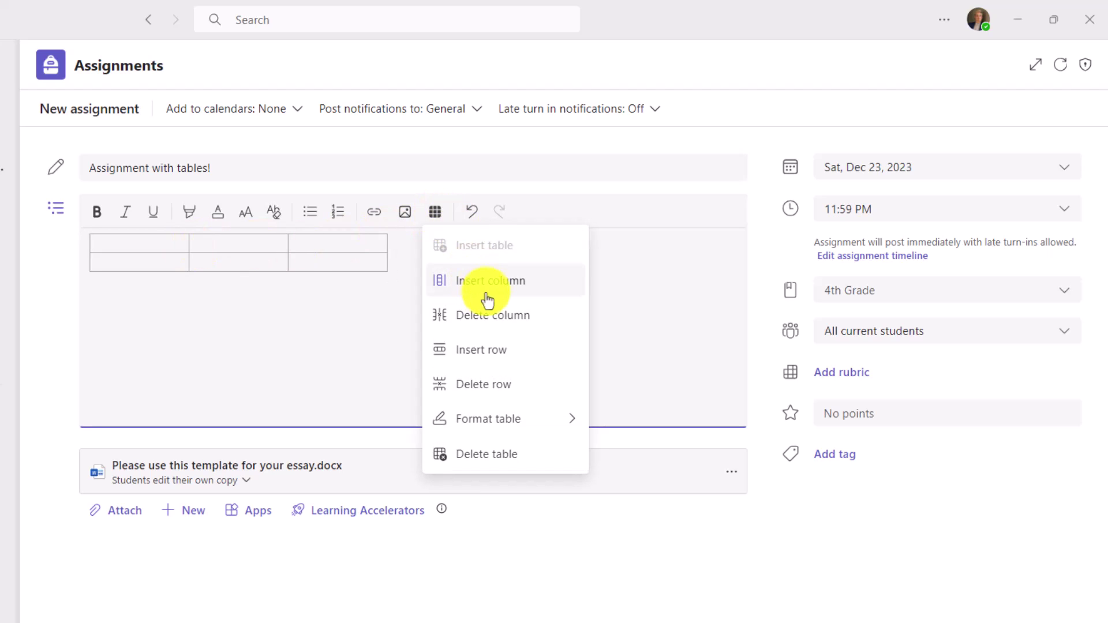
{"action": "left_click", "coordinate": [492, 283]}
{"action": "left_click", "coordinate": [435, 214]}
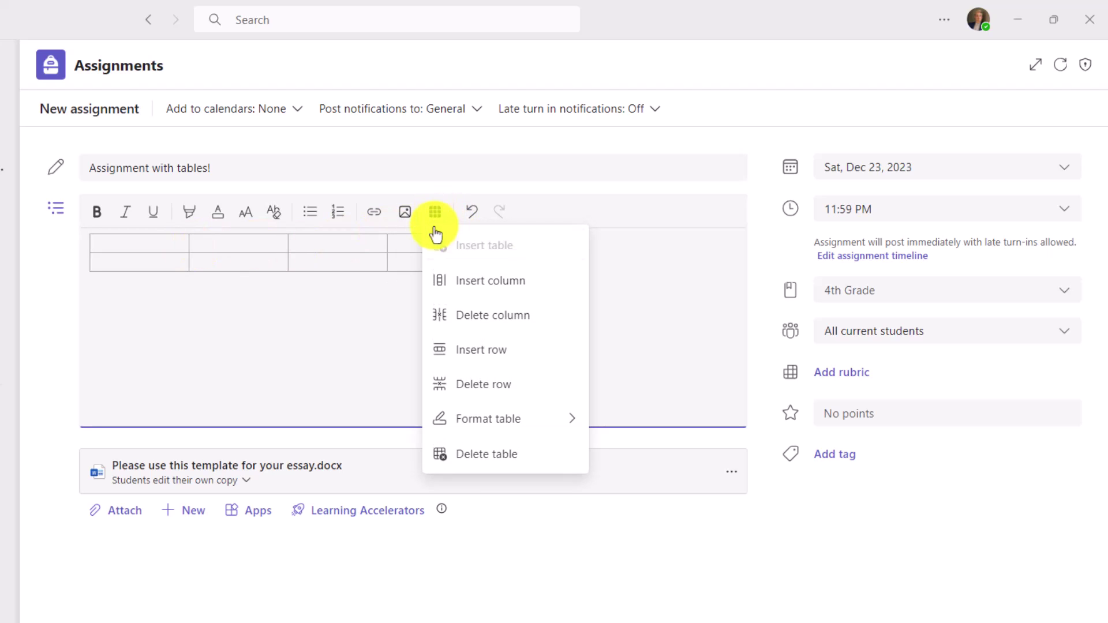
{"action": "left_click", "coordinate": [483, 362]}
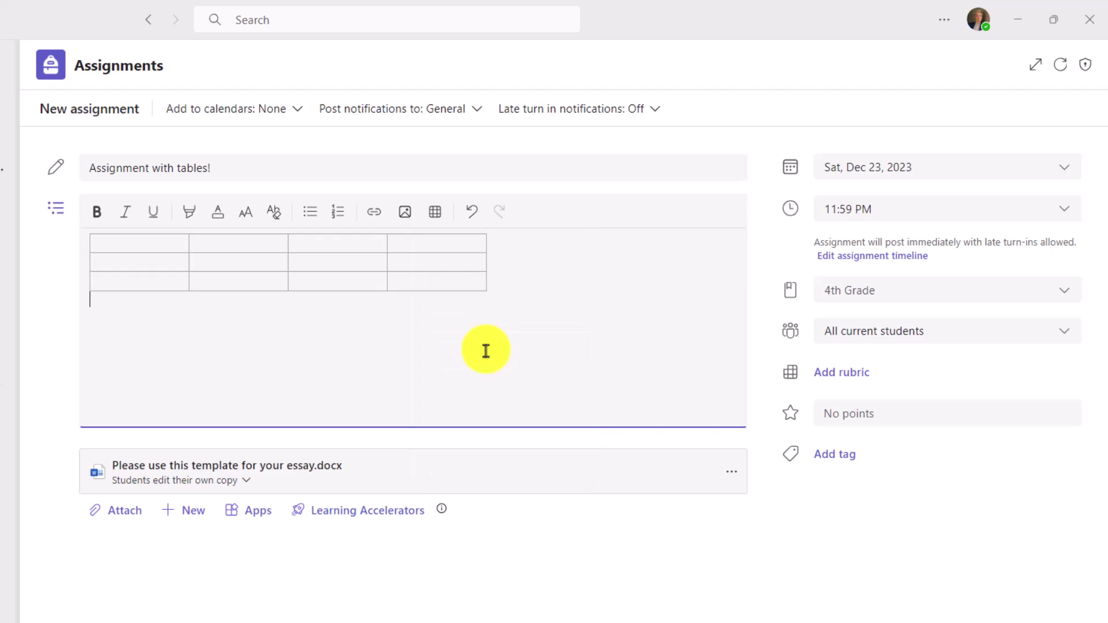
- Set the table's border colour to red
{"action": "left_click", "coordinate": [436, 224]}
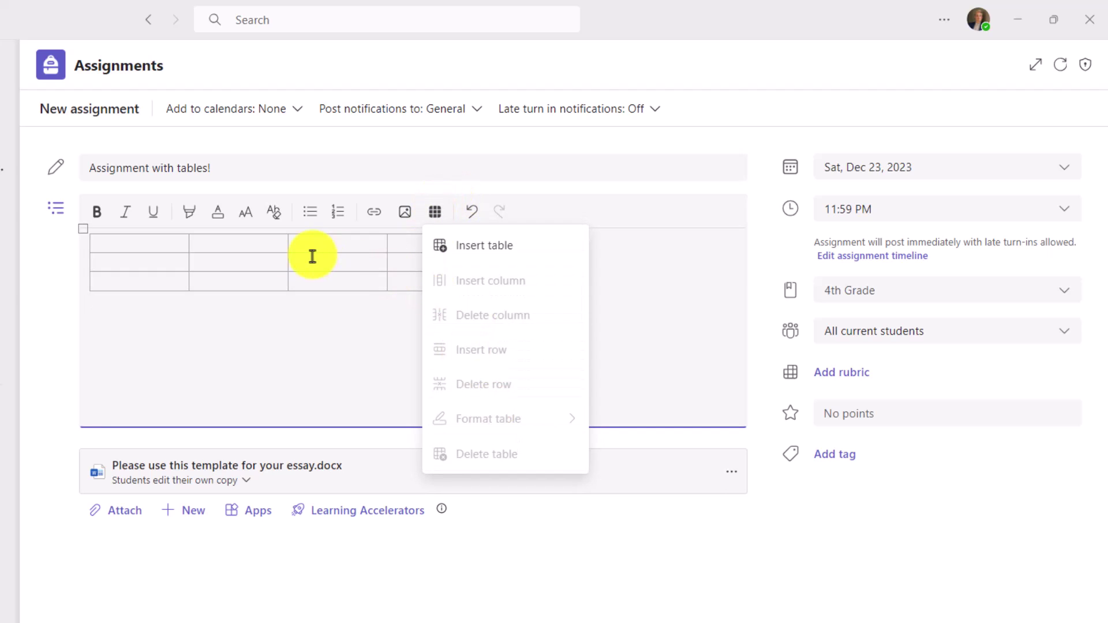
{"action": "left_click", "coordinate": [428, 206]}
{"action": "left_click", "coordinate": [437, 212]}
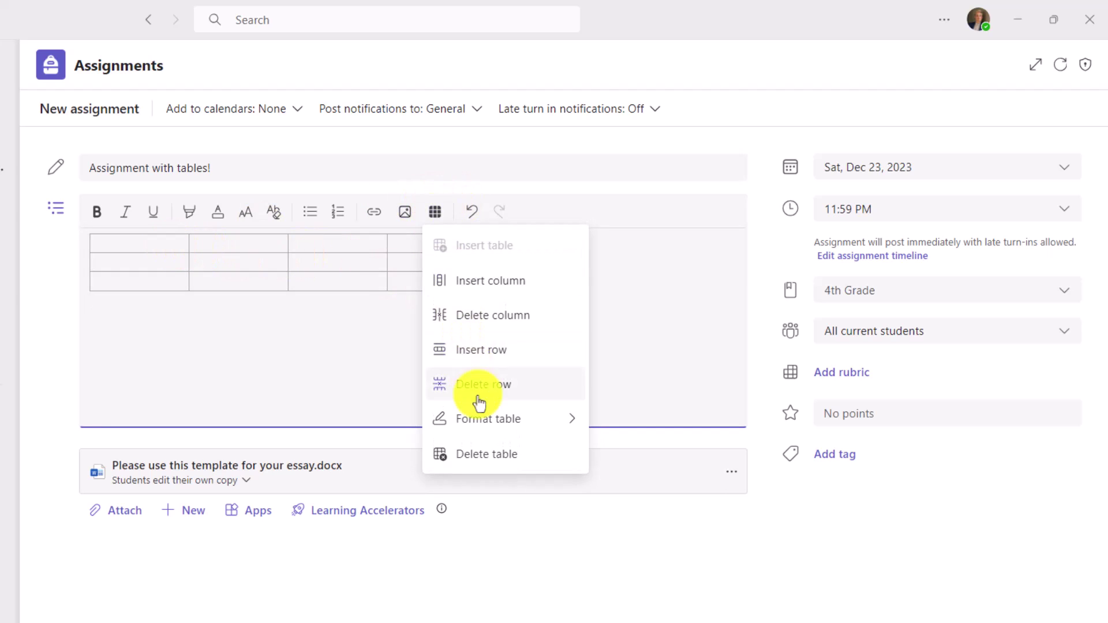
{"action": "mouse_move", "coordinate": [490, 420]}
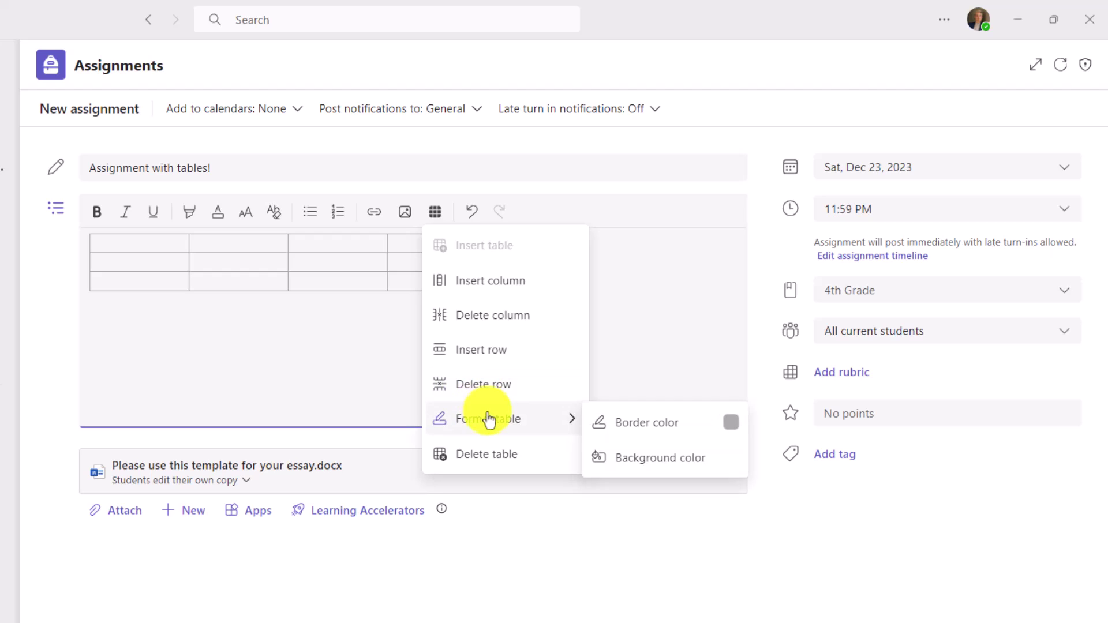
{"action": "left_click", "coordinate": [728, 424]}
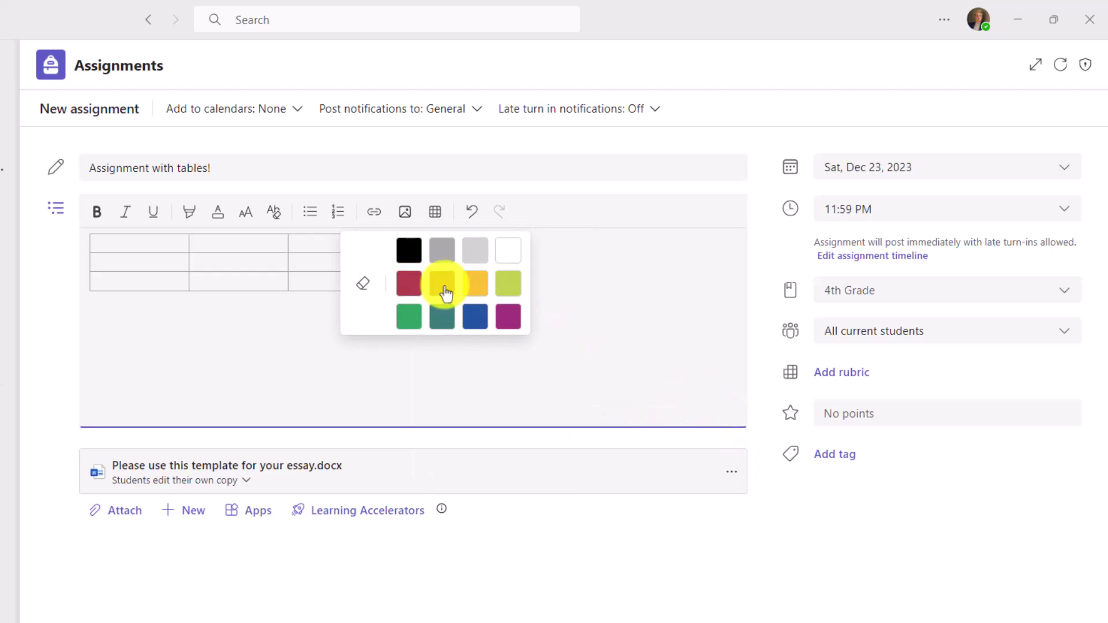
{"action": "left_click", "coordinate": [409, 284]}
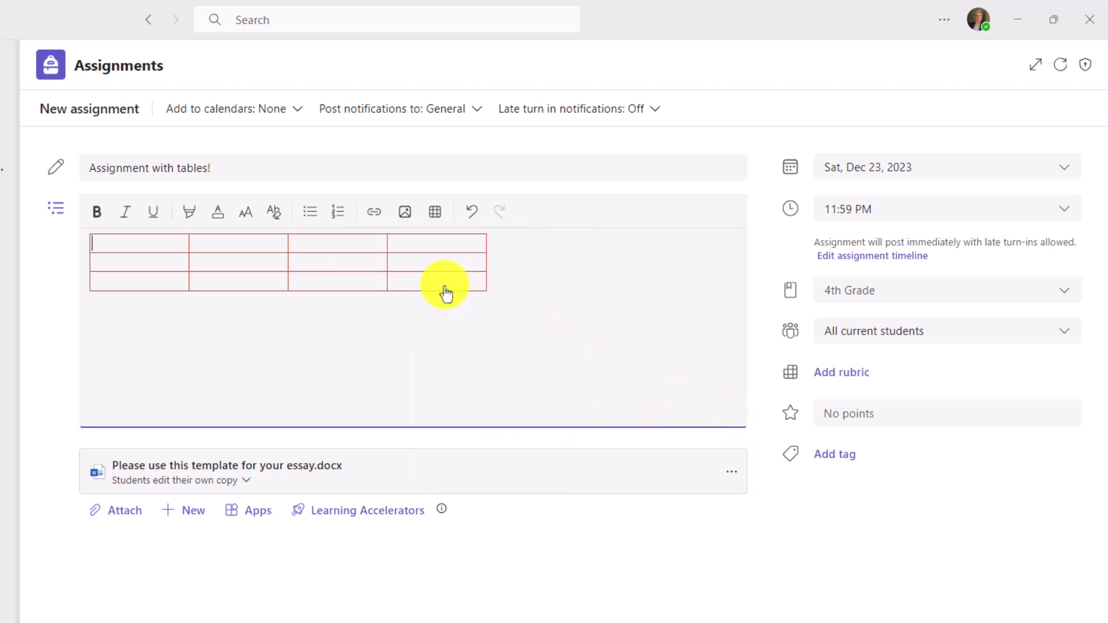
- Enlarge the table by dragging its corner wider and taller
{"action": "left_click", "coordinate": [435, 216]}
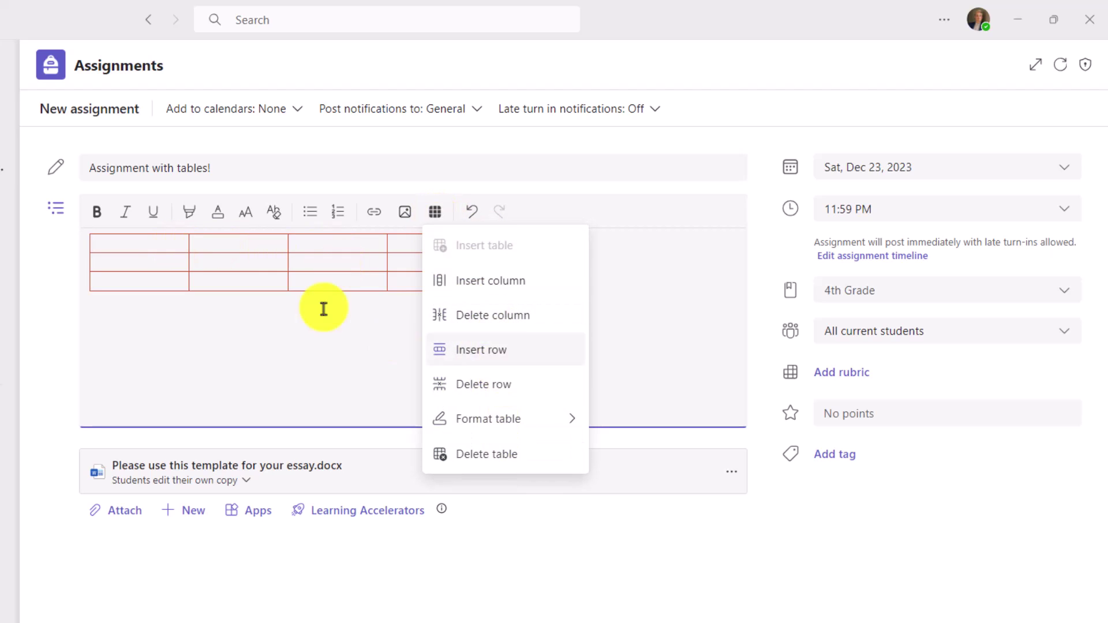
{"action": "left_click", "coordinate": [143, 246]}
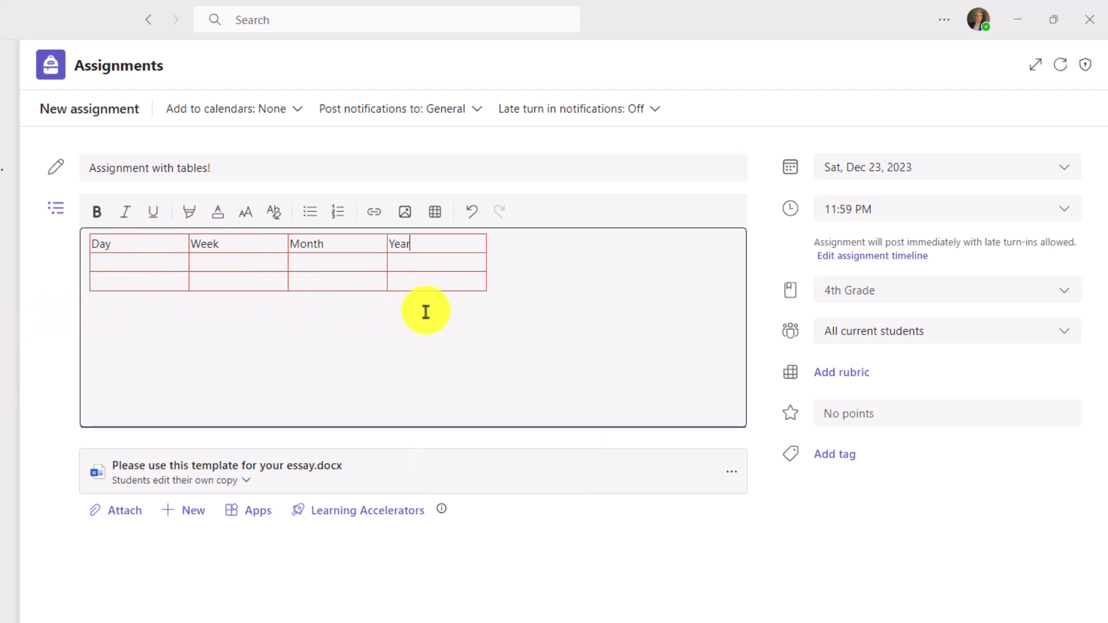
{"action": "left_click_drag", "start_coordinate": [495, 292], "coordinate": [656, 410]}
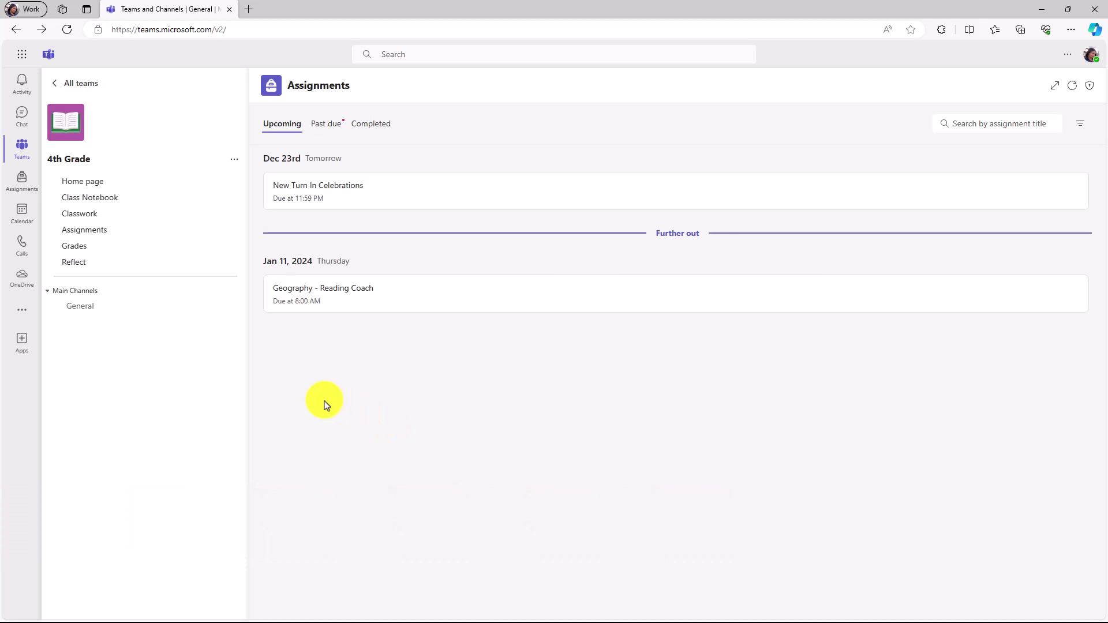
- Open New Turn In Celebrations as the student and turn it in
{"action": "left_click", "coordinate": [473, 196]}
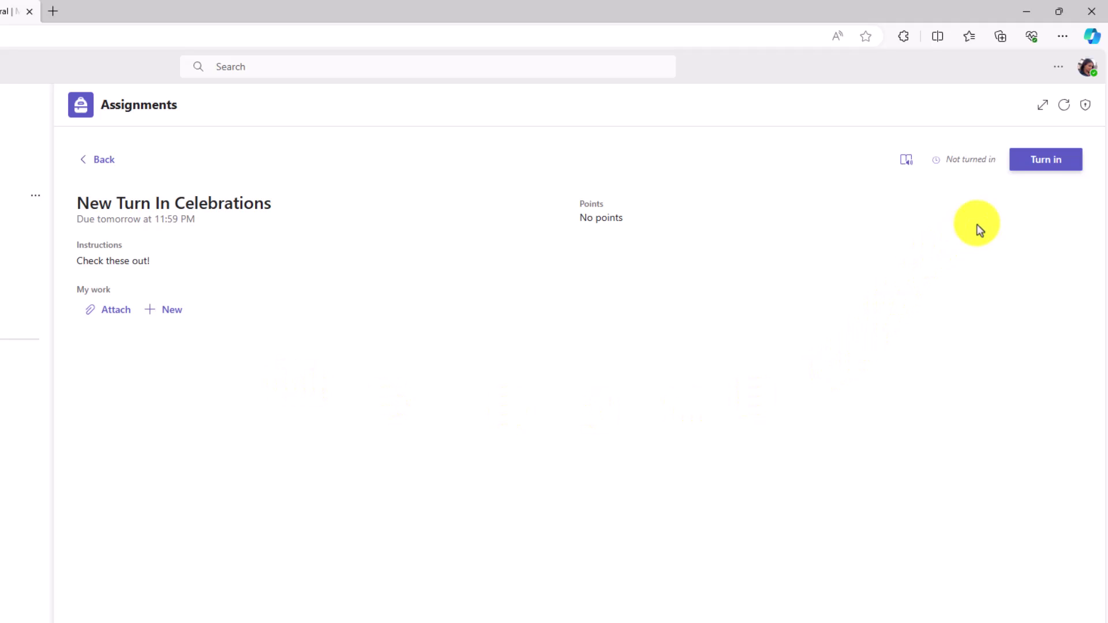
{"action": "left_click", "coordinate": [1054, 162]}
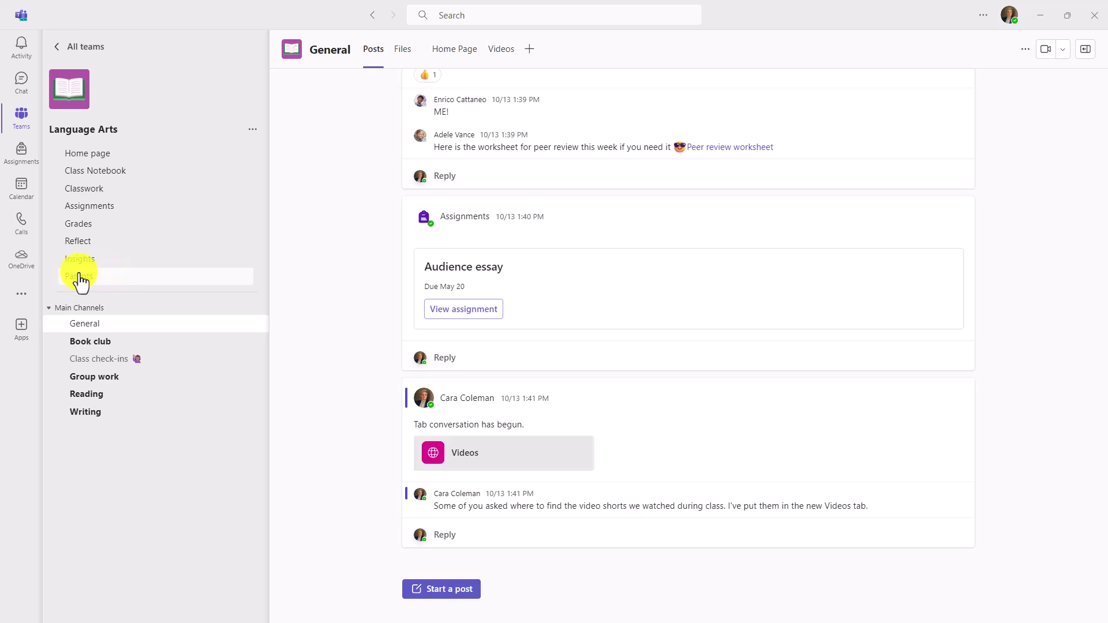
- Show the Language Arts class's parent and guardian contacts from the Parents tab
{"action": "left_click", "coordinate": [81, 280]}
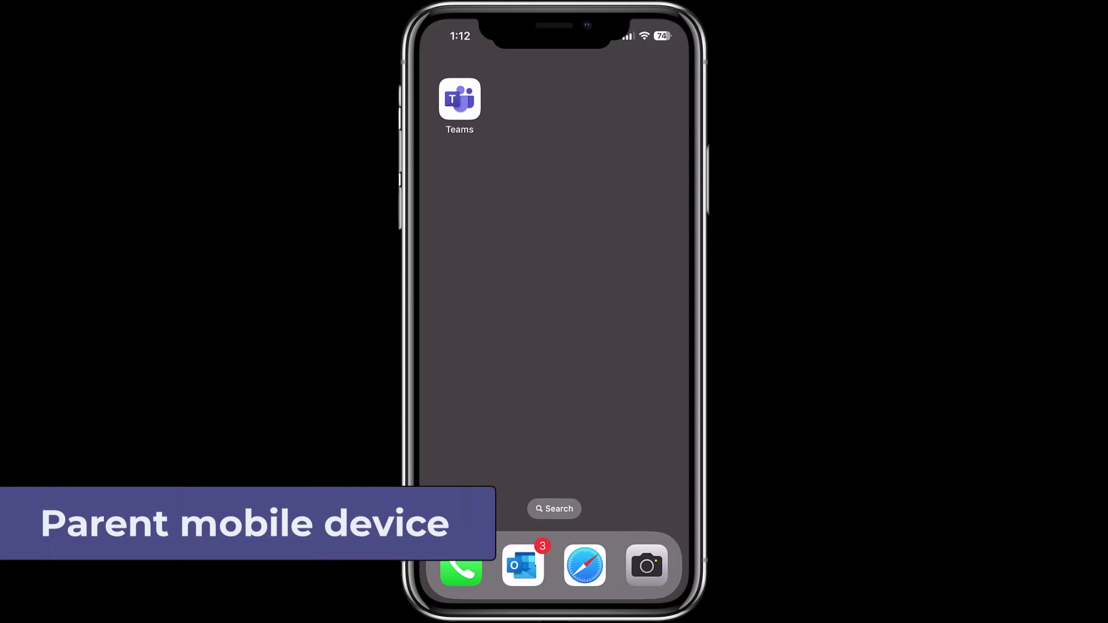
- Launch Teams on the phone and sign in with the guardian account
{"action": "left_click", "coordinate": [460, 99]}
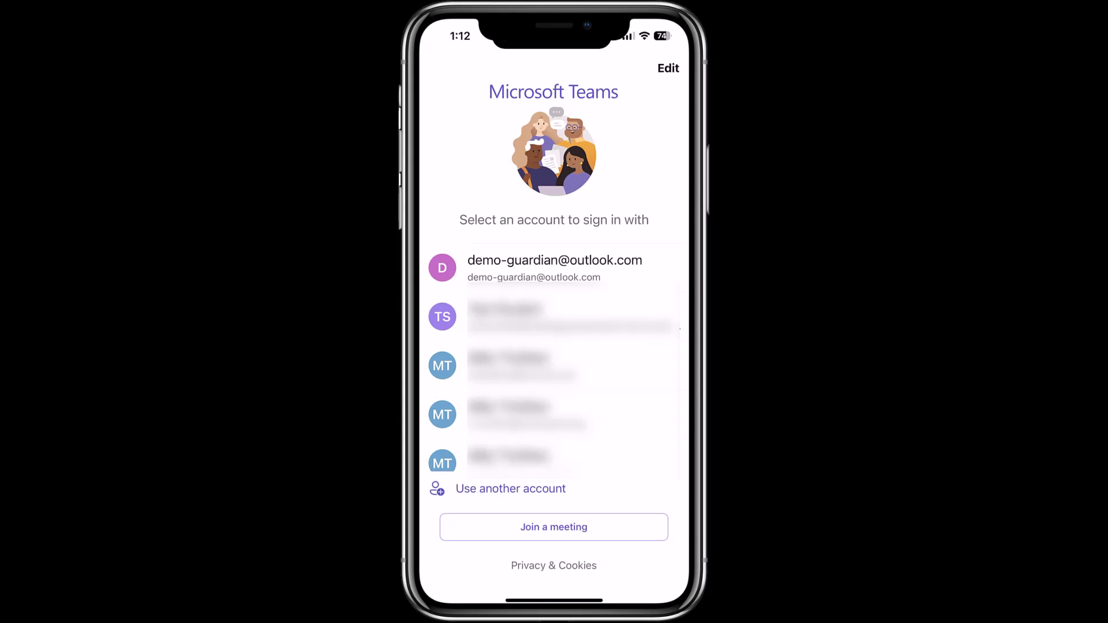
{"action": "left_click", "coordinate": [554, 268]}
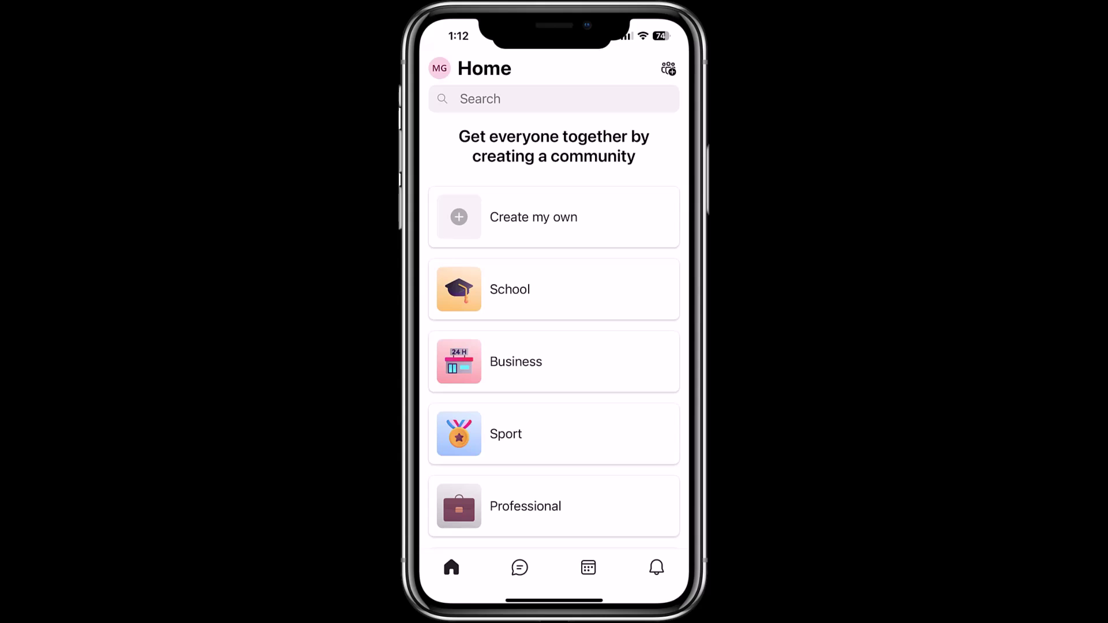
{"action": "scroll", "coordinate": [554, 332], "scroll_direction": "down", "scroll_amount": 10}
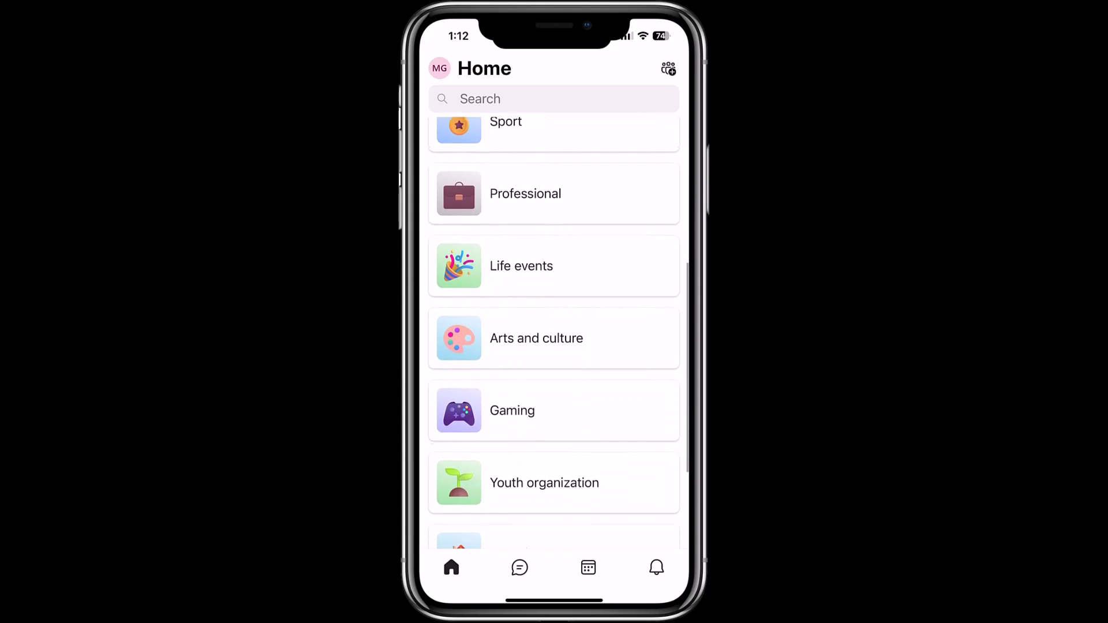
{"action": "scroll", "coordinate": [554, 333], "scroll_direction": "up", "scroll_amount": 3}
{"action": "scroll", "coordinate": [554, 333], "scroll_direction": "up", "scroll_amount": 5}
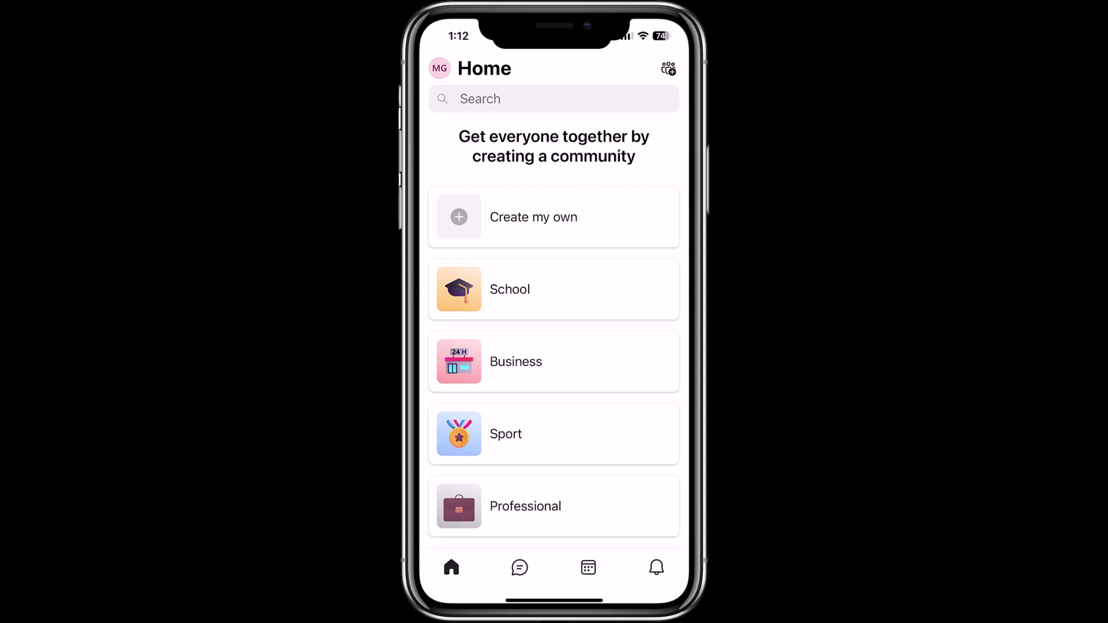
- Enable School Connection in the app settings and return to Home
{"action": "left_click", "coordinate": [439, 68]}
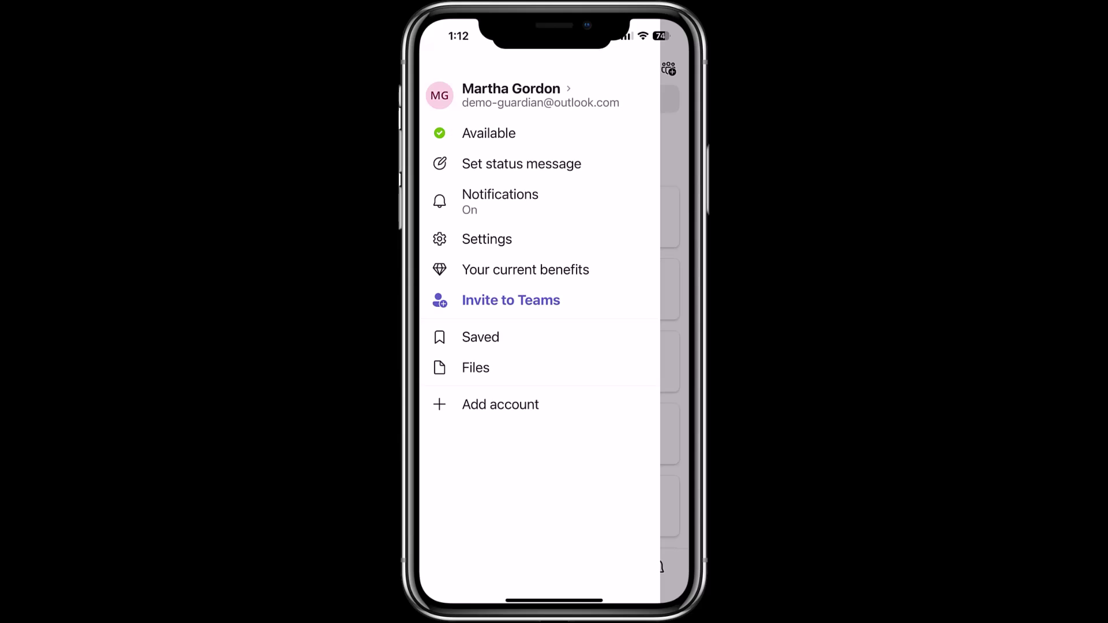
{"action": "left_click", "coordinate": [487, 239]}
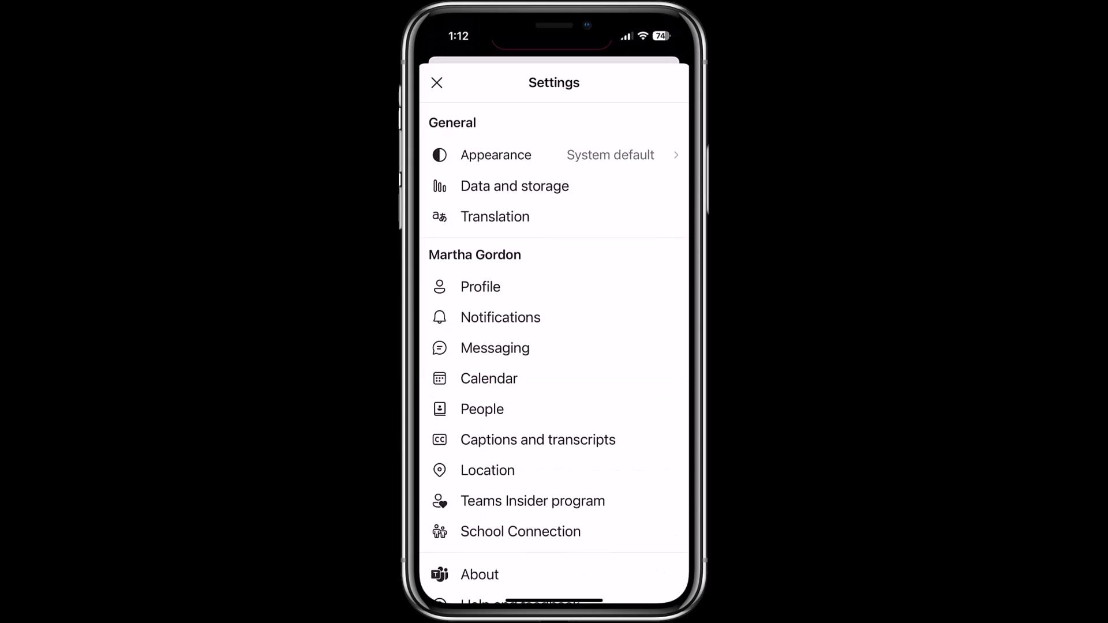
{"action": "scroll", "coordinate": [554, 347], "scroll_direction": "down", "scroll_amount": 2}
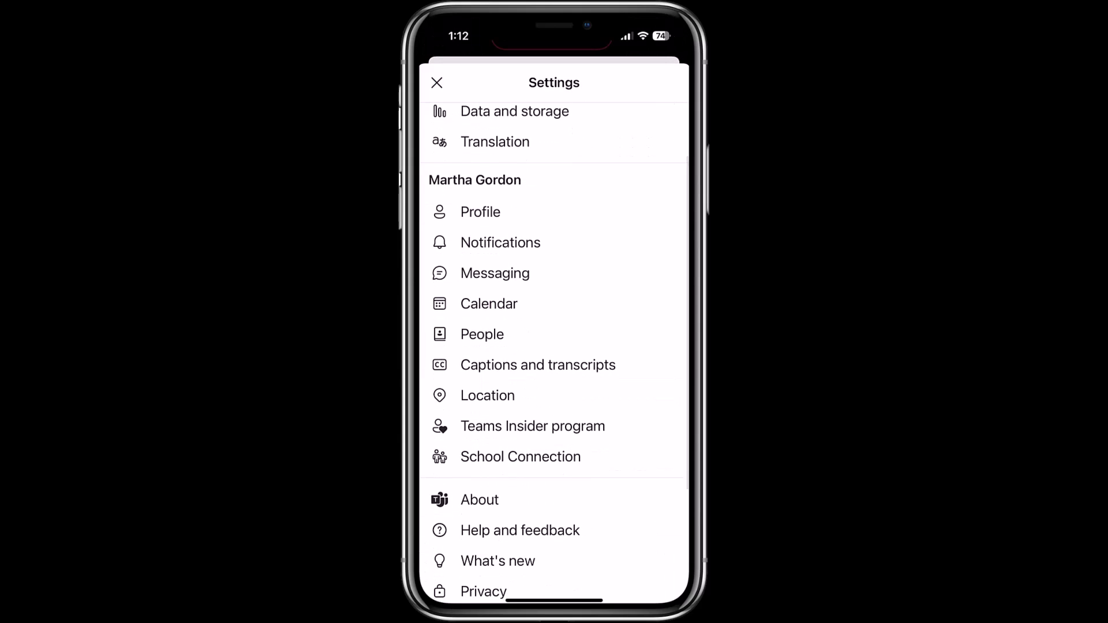
{"action": "left_click", "coordinate": [521, 457]}
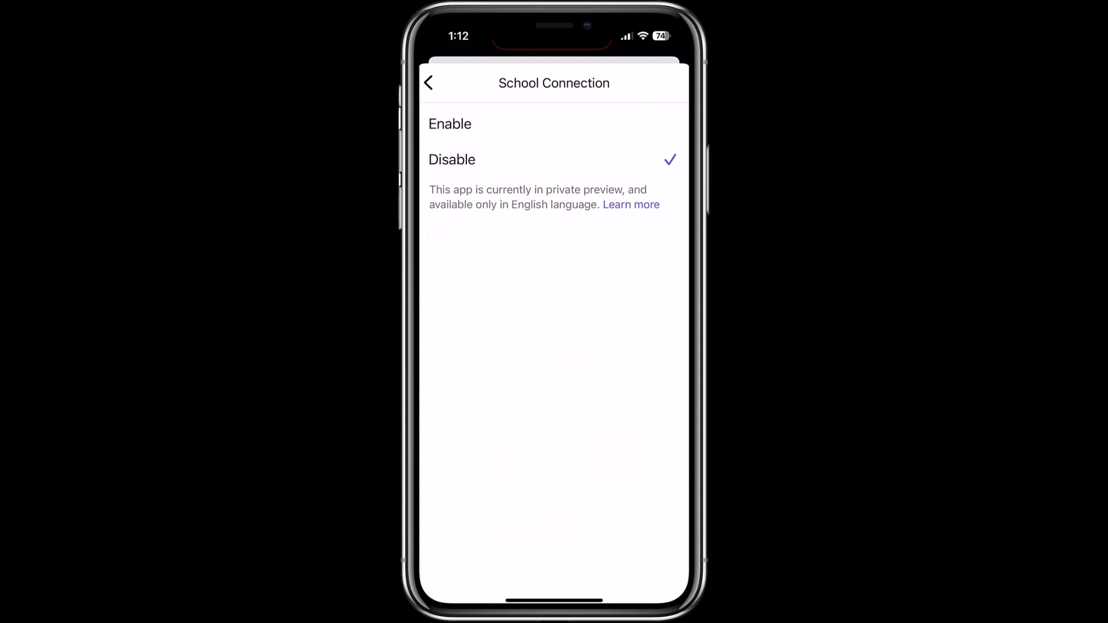
{"action": "left_click", "coordinate": [451, 124]}
{"action": "left_click", "coordinate": [428, 83]}
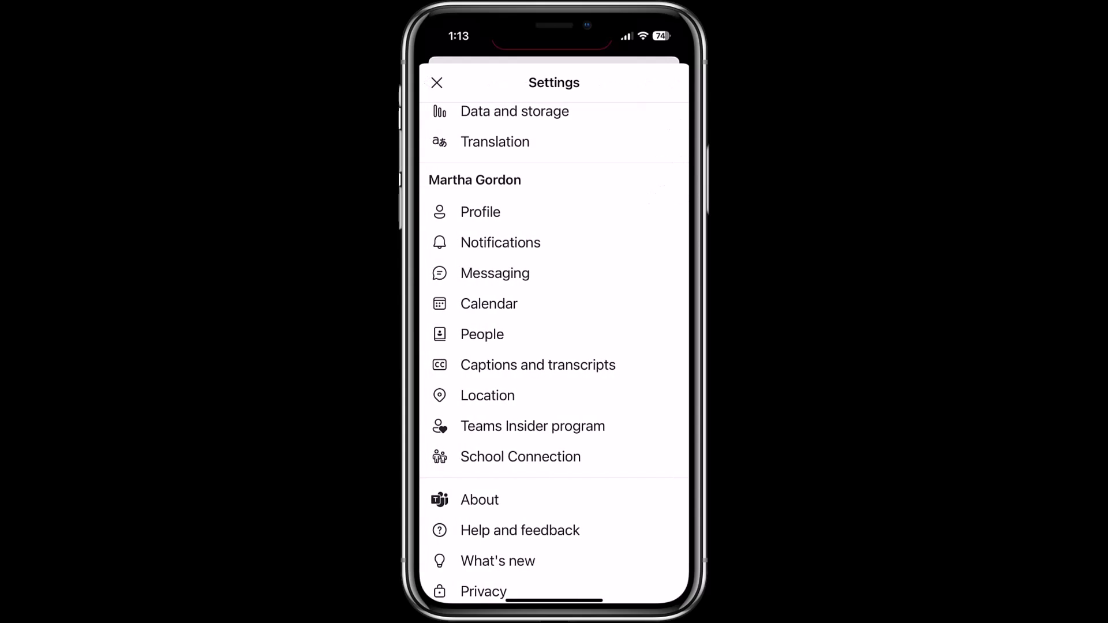
{"action": "left_click", "coordinate": [437, 83]}
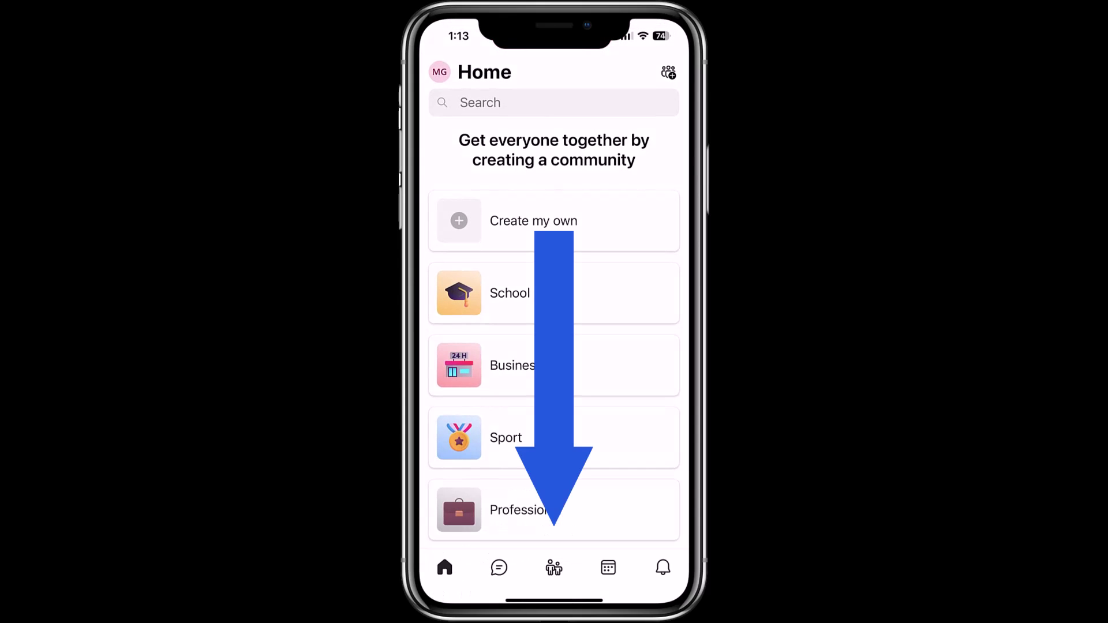
- Open School Connection and list the child's assignments and quizzes for 11/27–12/17
{"action": "left_click", "coordinate": [554, 567]}
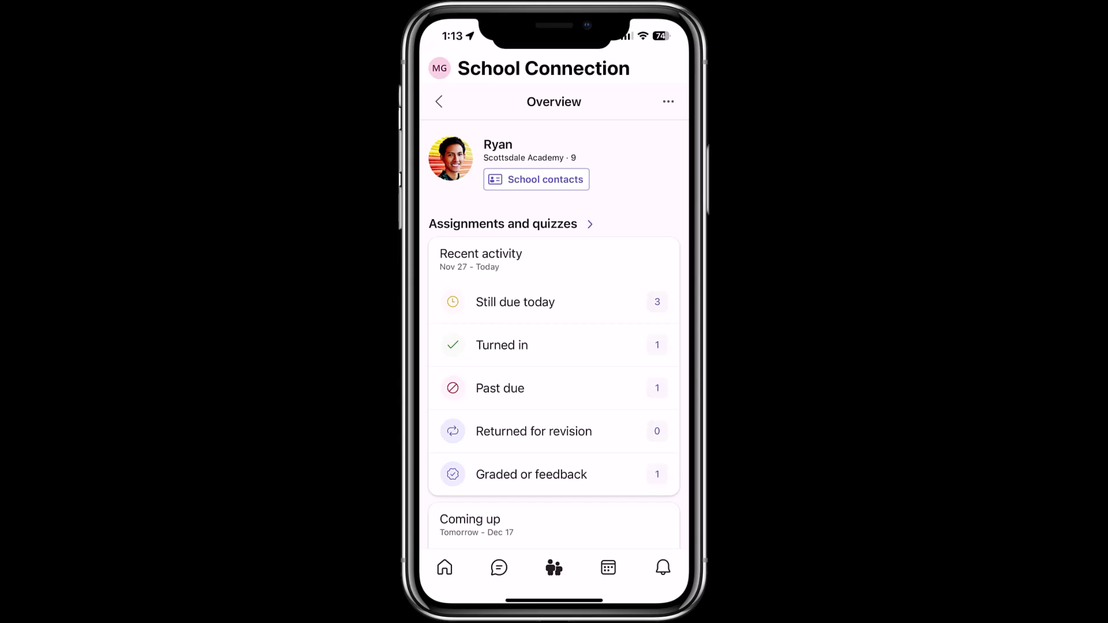
{"action": "scroll", "coordinate": [554, 334], "scroll_direction": "down", "scroll_amount": 5}
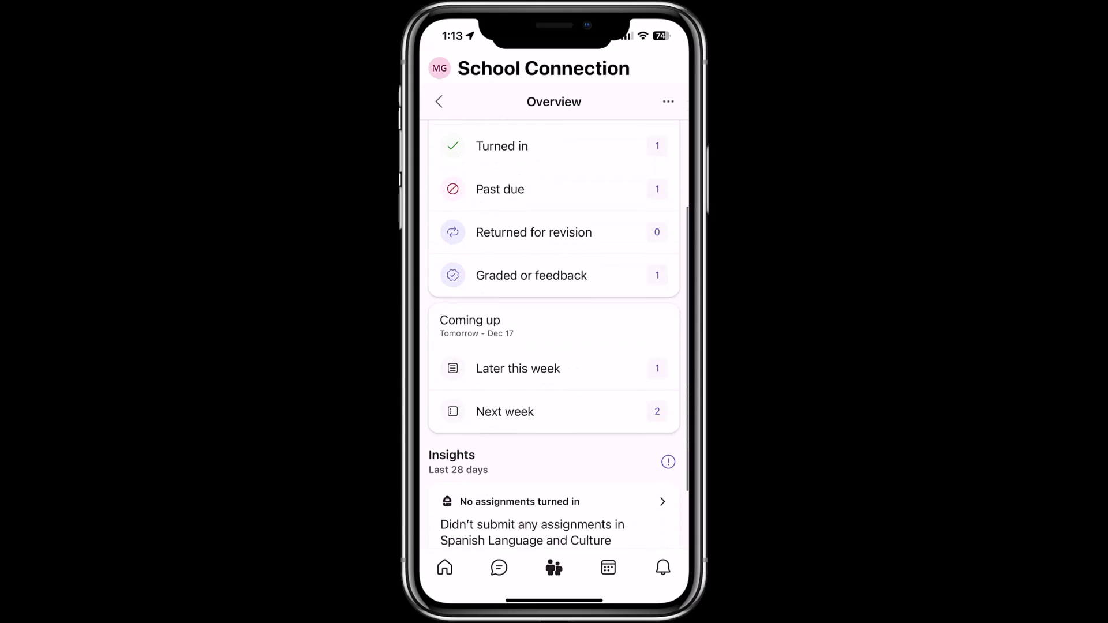
{"action": "scroll", "coordinate": [554, 335], "scroll_direction": "up", "scroll_amount": 5}
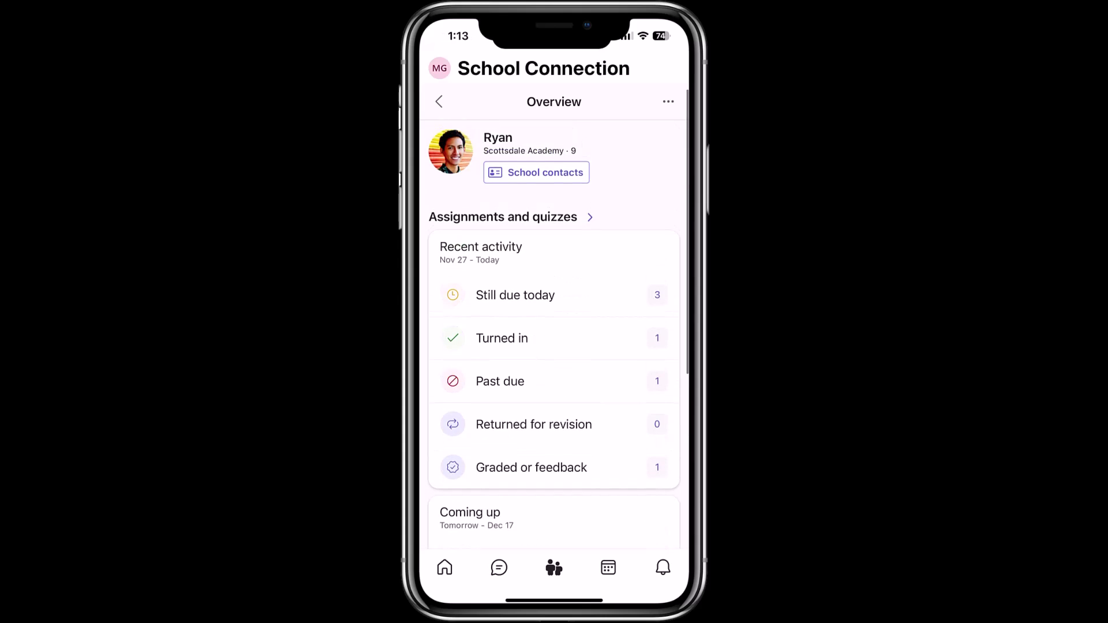
{"action": "left_click", "coordinate": [502, 215]}
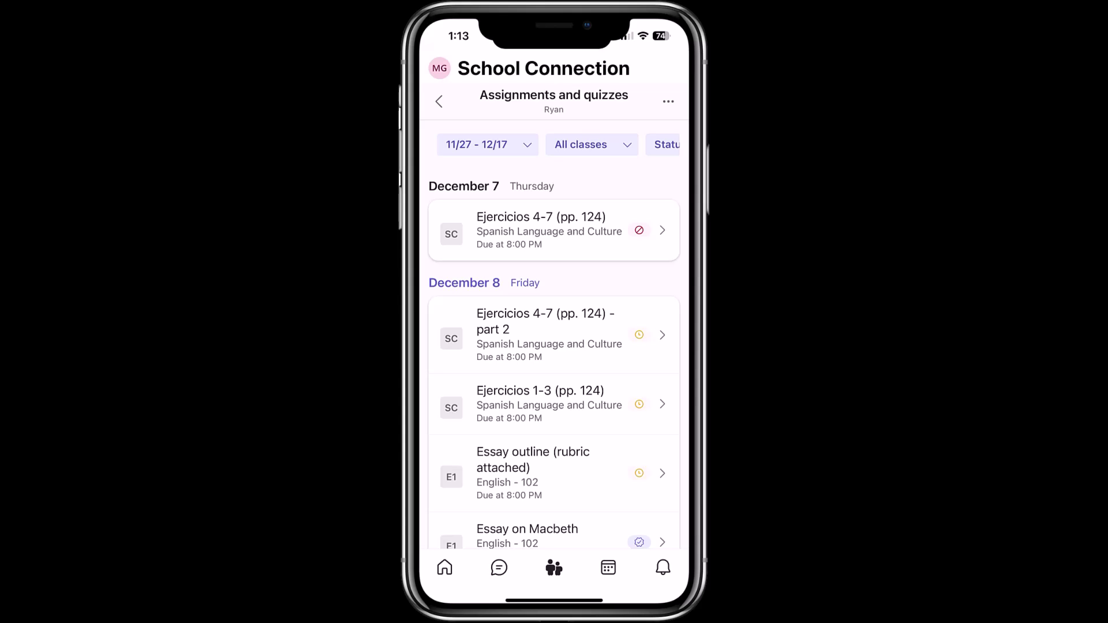
- Review the past-due Ejercicios 4-7 (pp. 124) assignment, then return to the list
{"action": "left_click", "coordinate": [550, 231]}
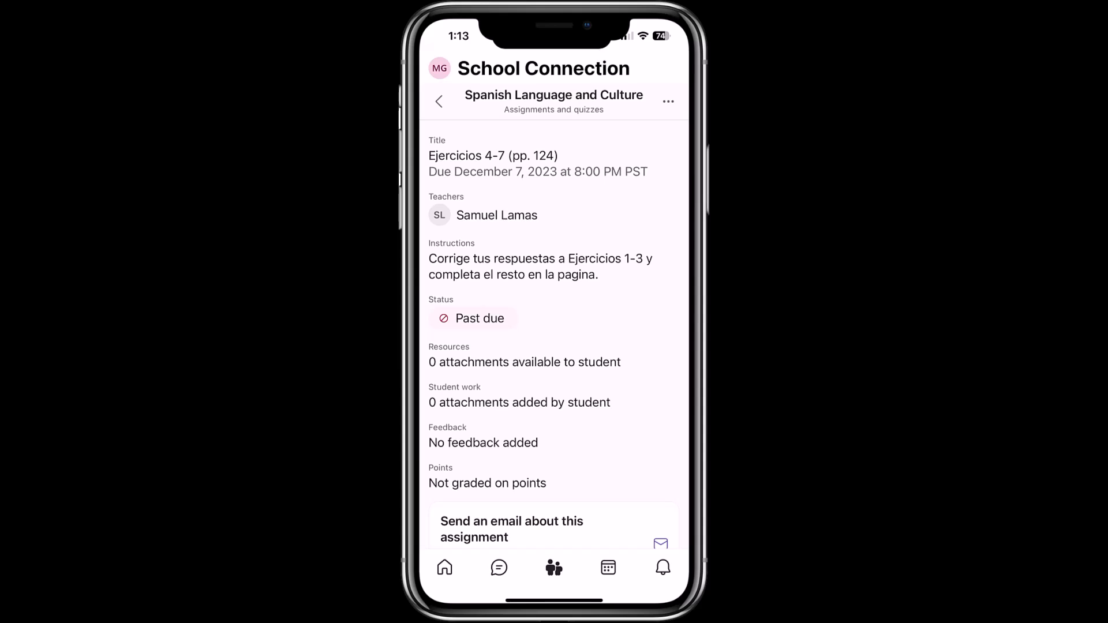
{"action": "scroll", "coordinate": [558, 318], "scroll_direction": "down", "scroll_amount": 5}
{"action": "scroll", "coordinate": [558, 318], "scroll_direction": "up", "scroll_amount": 5}
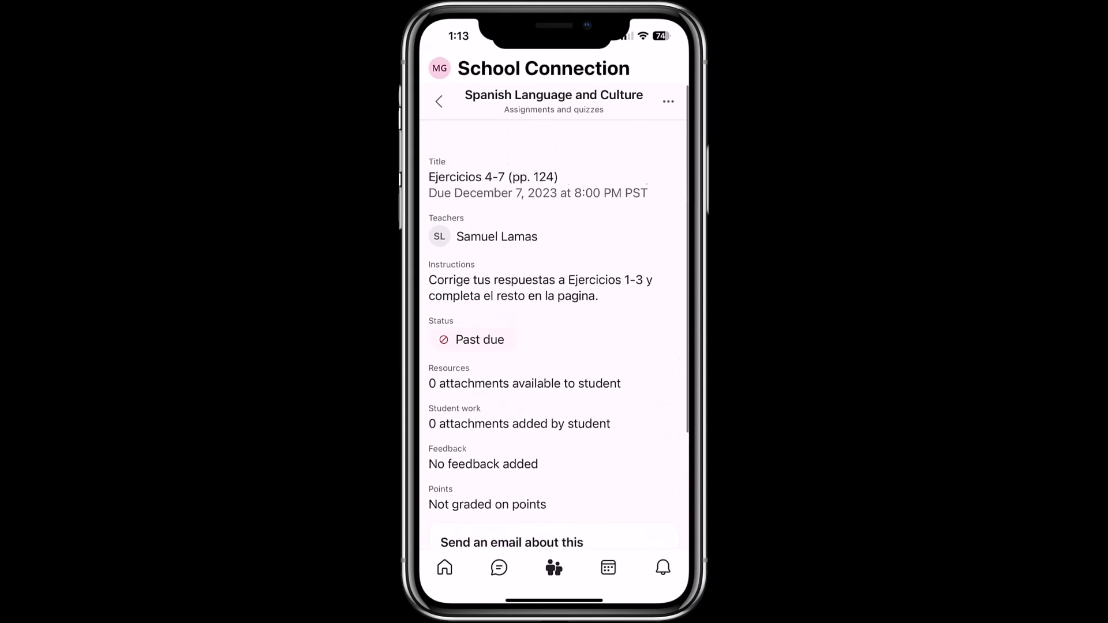
{"action": "left_click", "coordinate": [438, 102]}
- Open Essay on Macbeth and view its graded Essay Rubric
{"action": "scroll", "coordinate": [554, 346], "scroll_direction": "down", "scroll_amount": 3}
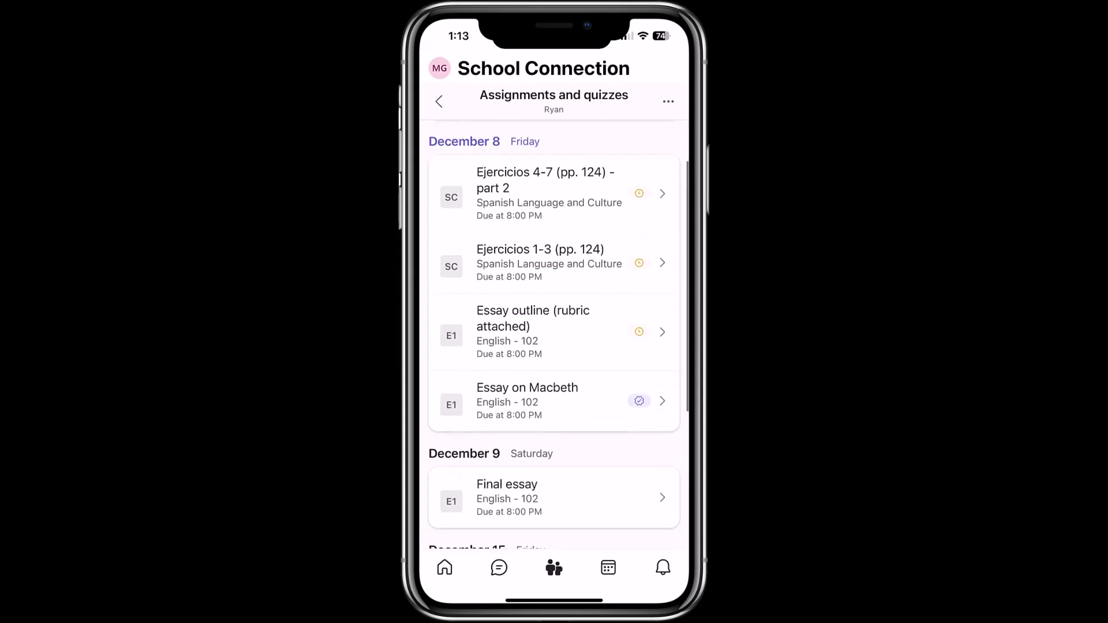
{"action": "left_click", "coordinate": [554, 396]}
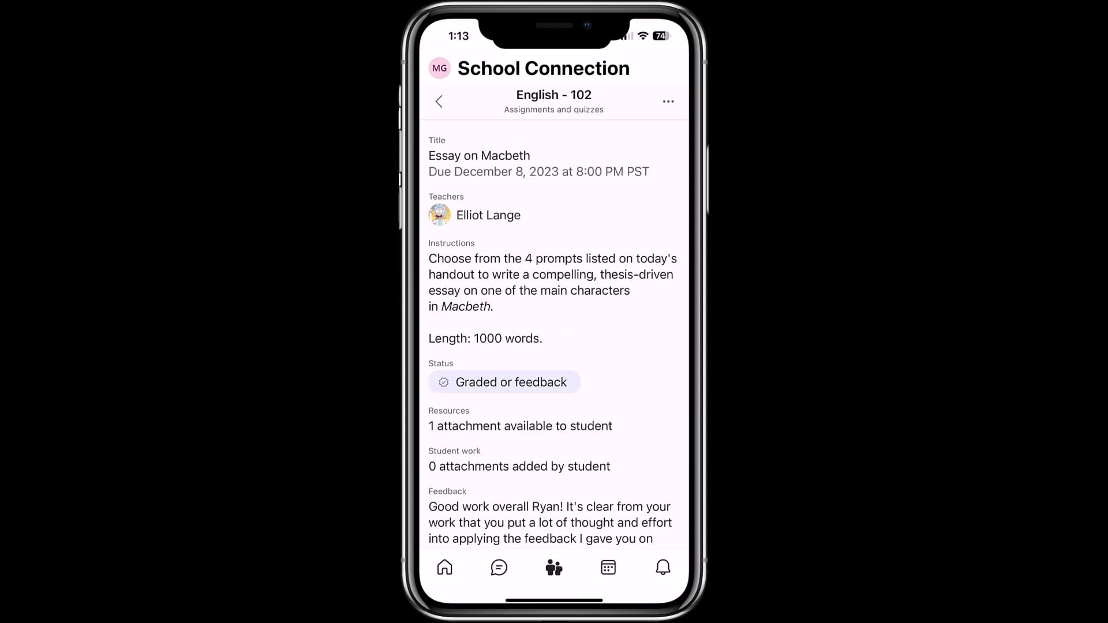
{"action": "scroll", "coordinate": [555, 346], "scroll_direction": "down", "scroll_amount": 4}
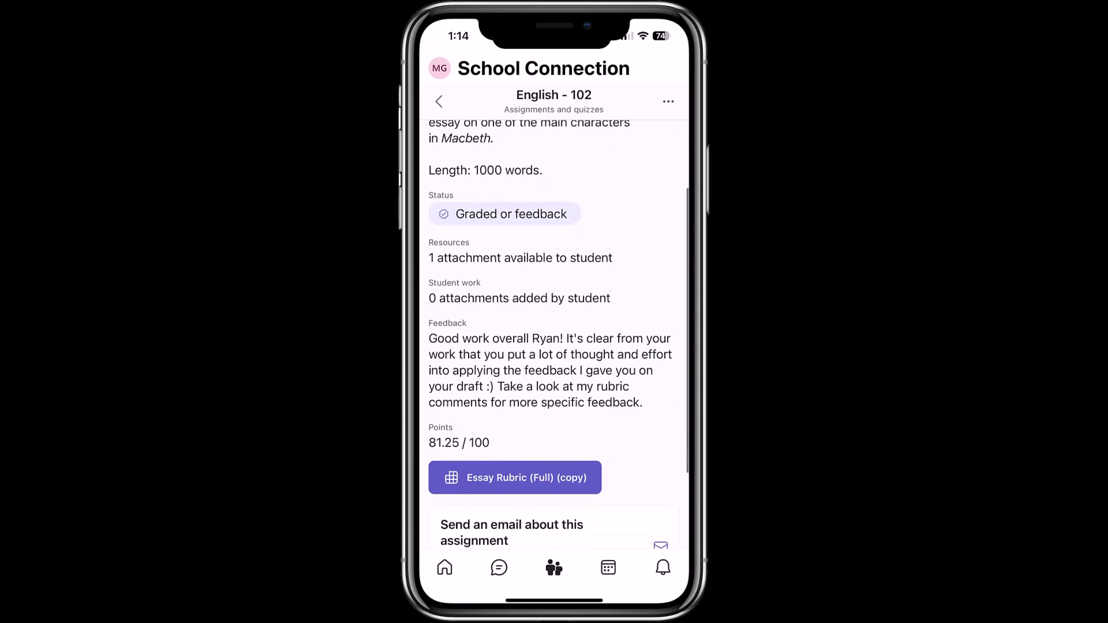
{"action": "scroll", "coordinate": [554, 346], "scroll_direction": "down", "scroll_amount": 3}
{"action": "left_click", "coordinate": [515, 354]}
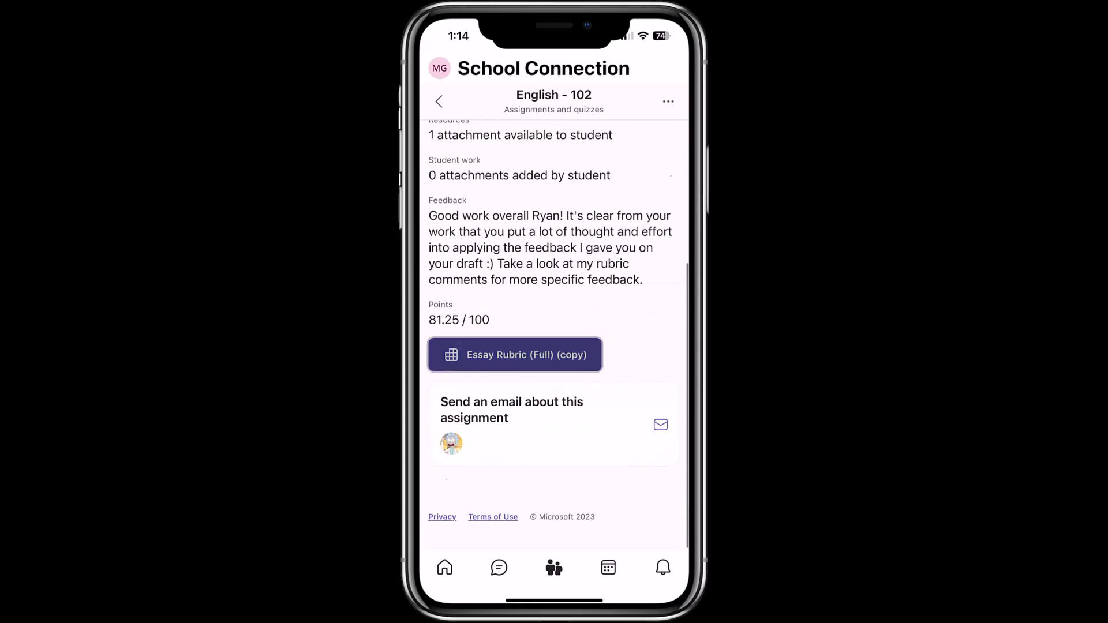
{"action": "scroll", "coordinate": [554, 332], "scroll_direction": "down", "scroll_amount": 3}
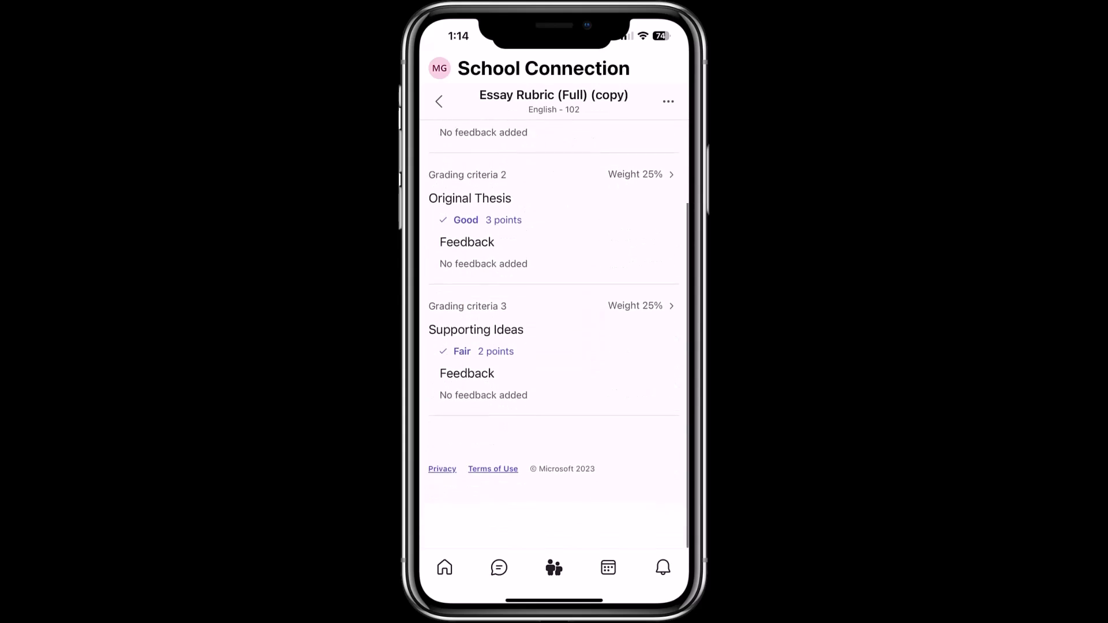
{"action": "scroll", "coordinate": [554, 332], "scroll_direction": "up", "scroll_amount": 3}
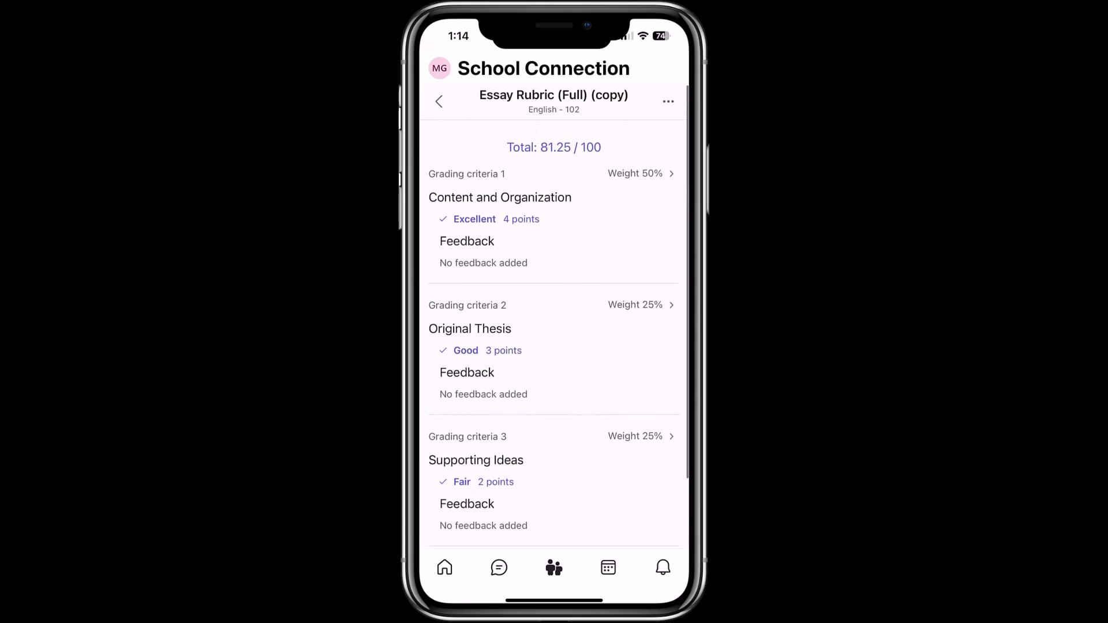
{"action": "left_click", "coordinate": [438, 101]}
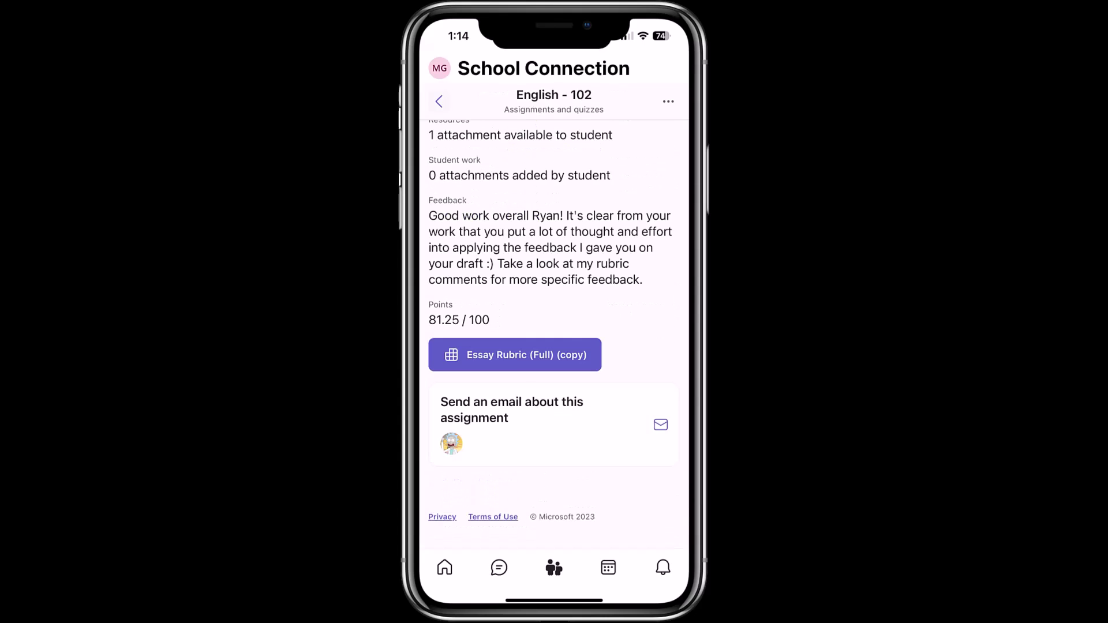
{"action": "left_click", "coordinate": [439, 101]}
- From the student's Overview, show the assignments marked Graded or feedback
{"action": "scroll", "coordinate": [554, 331], "scroll_direction": "down", "scroll_amount": 7}
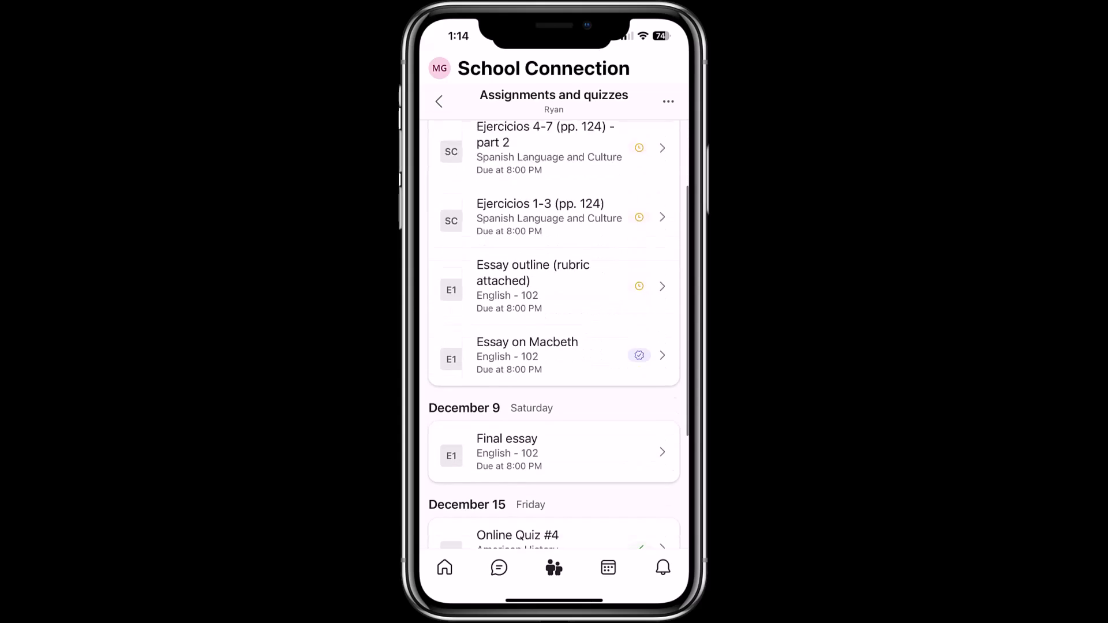
{"action": "scroll", "coordinate": [554, 332], "scroll_direction": "up", "scroll_amount": 8}
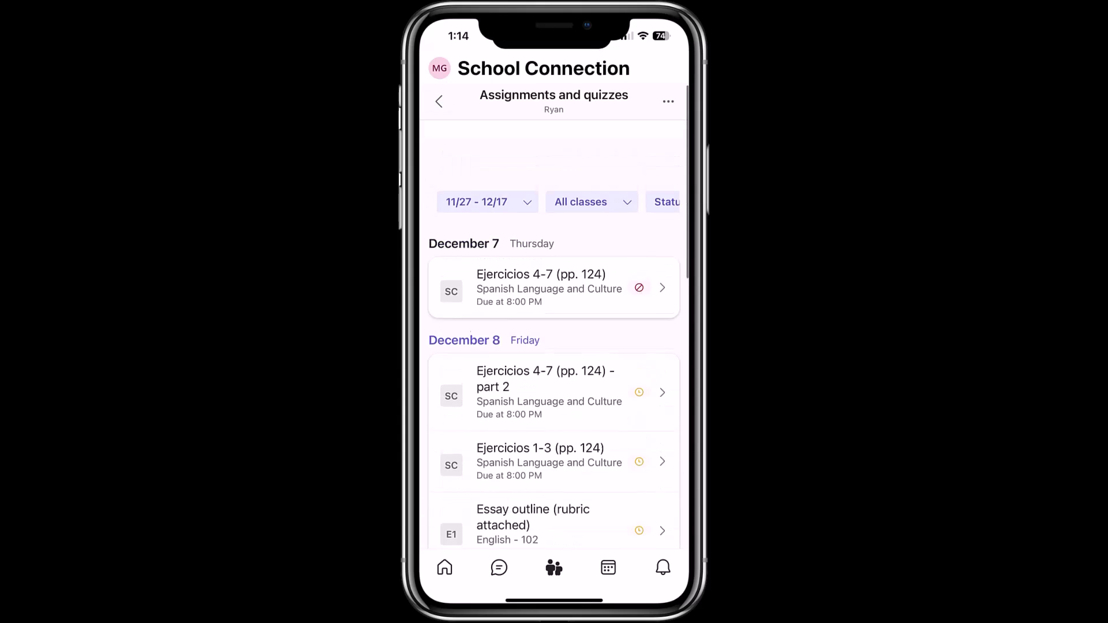
{"action": "left_click", "coordinate": [439, 101]}
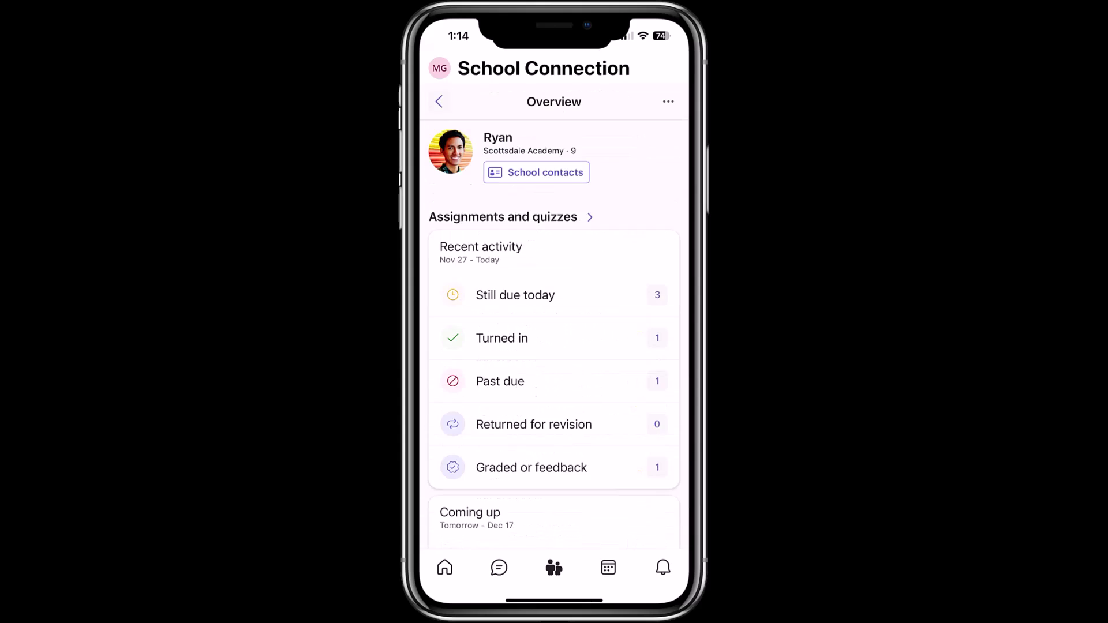
{"action": "scroll", "coordinate": [554, 332], "scroll_direction": "down", "scroll_amount": 2}
{"action": "scroll", "coordinate": [554, 332], "scroll_direction": "down", "scroll_amount": 2}
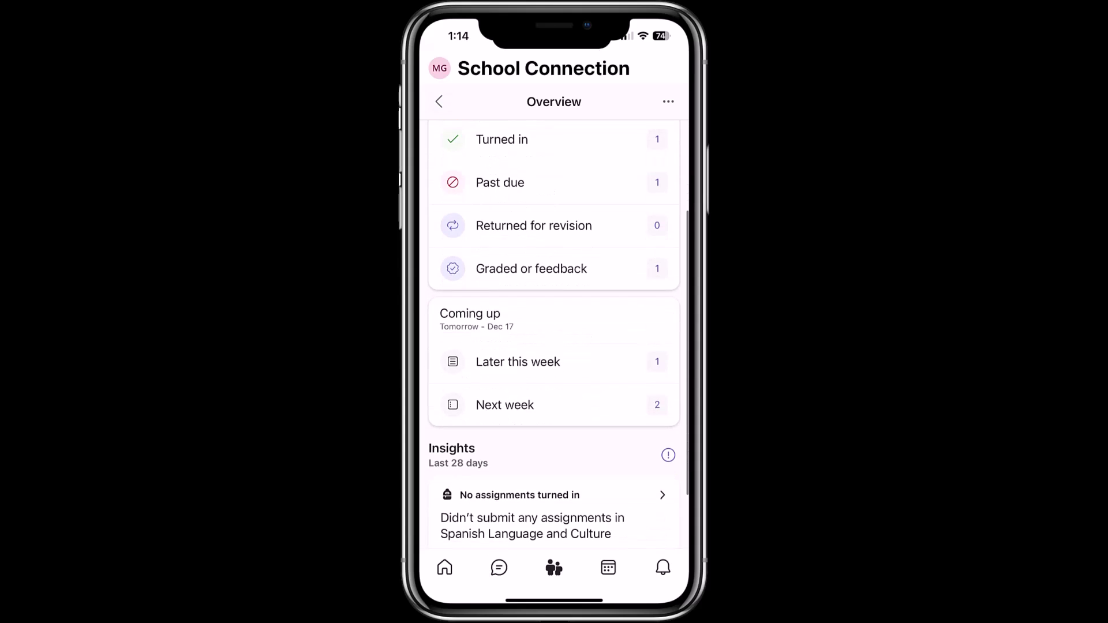
{"action": "left_click", "coordinate": [531, 268]}
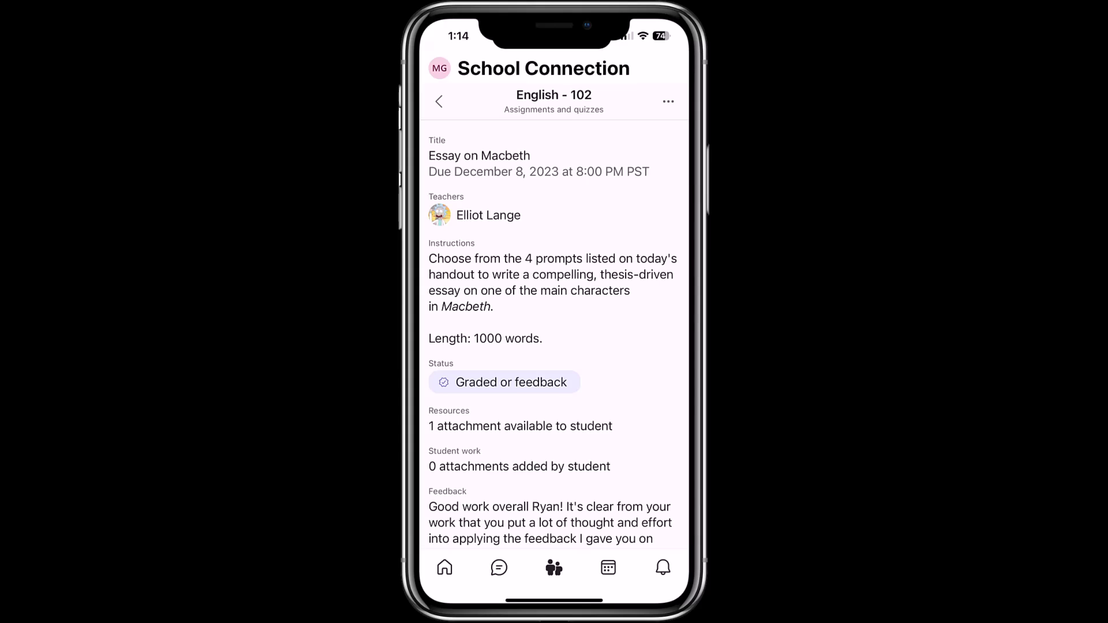
- Read the About insights explanation and the student's New practice words list
{"action": "left_click", "coordinate": [439, 101]}
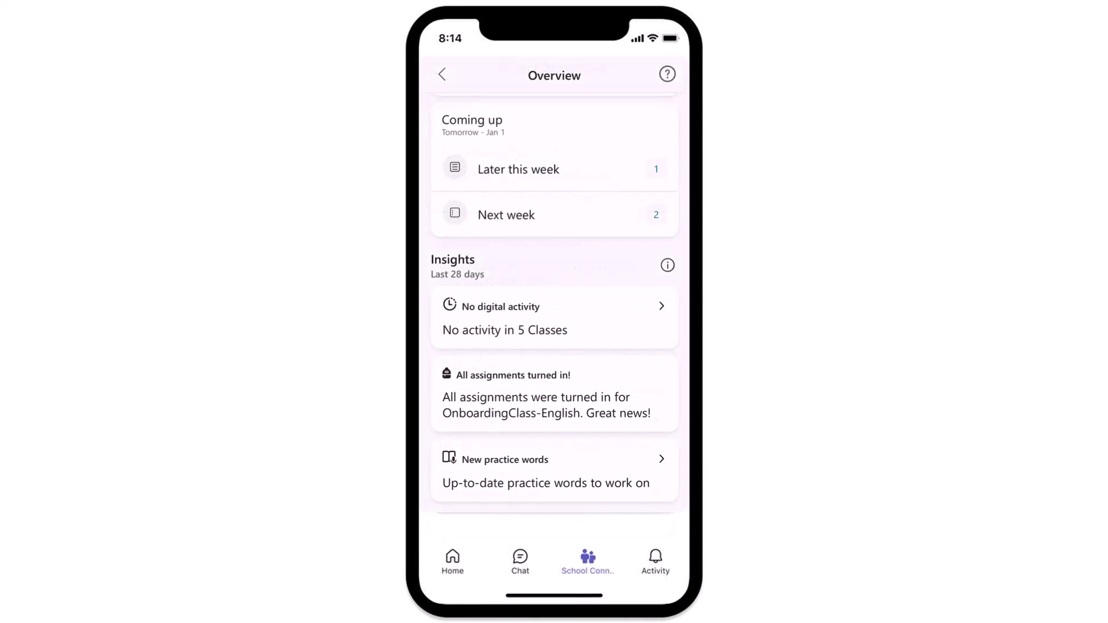
{"action": "left_click", "coordinate": [667, 265]}
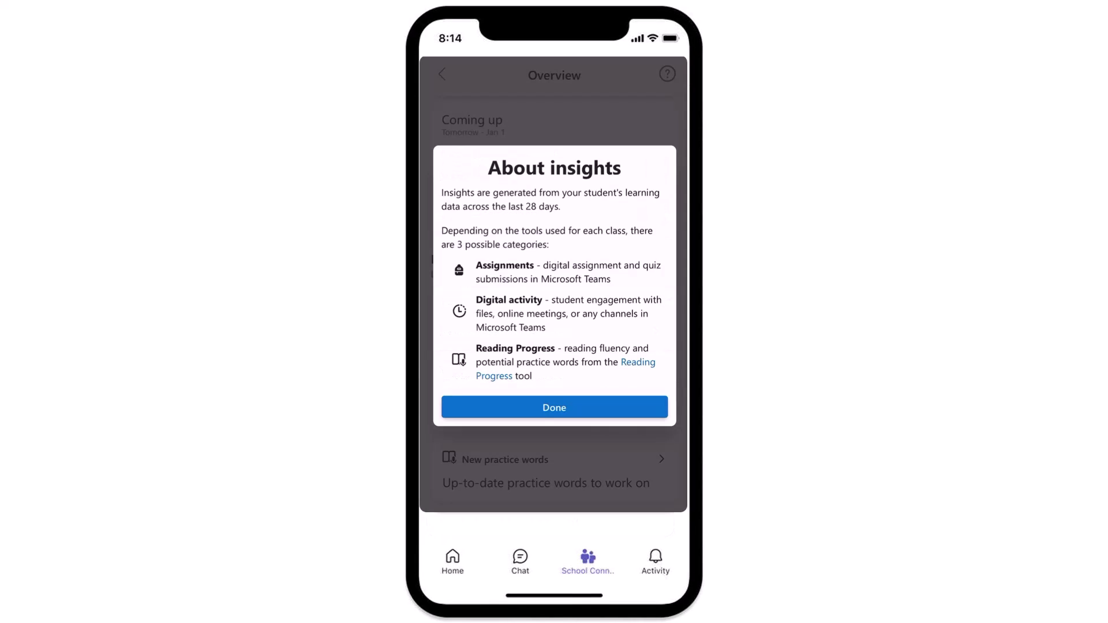
{"action": "left_click", "coordinate": [554, 407]}
{"action": "left_click", "coordinate": [505, 460]}
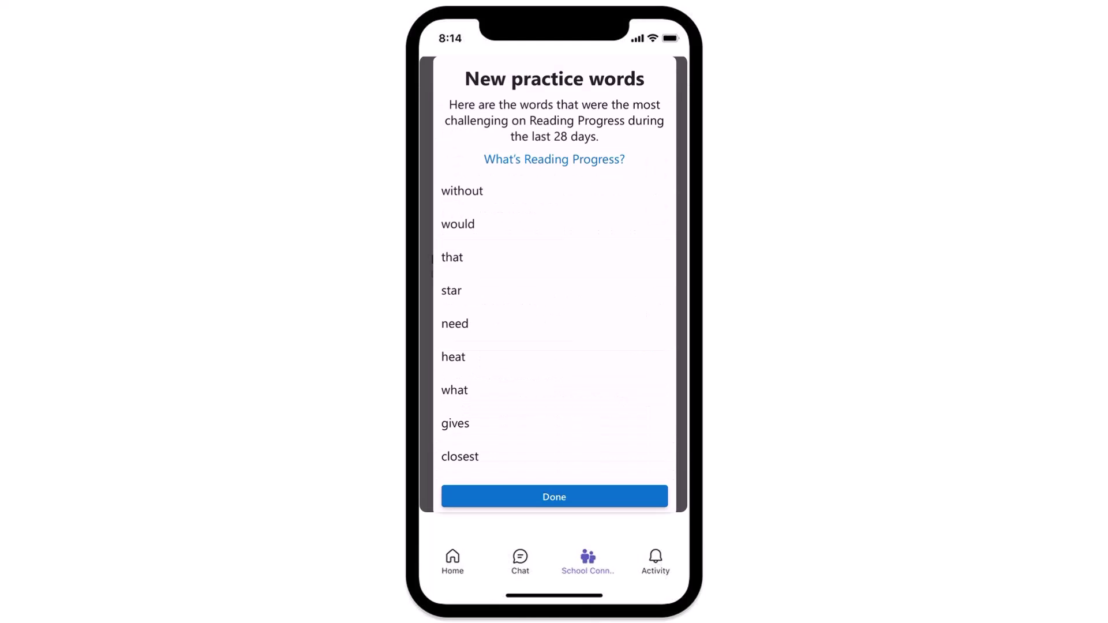
{"action": "left_click", "coordinate": [554, 497]}
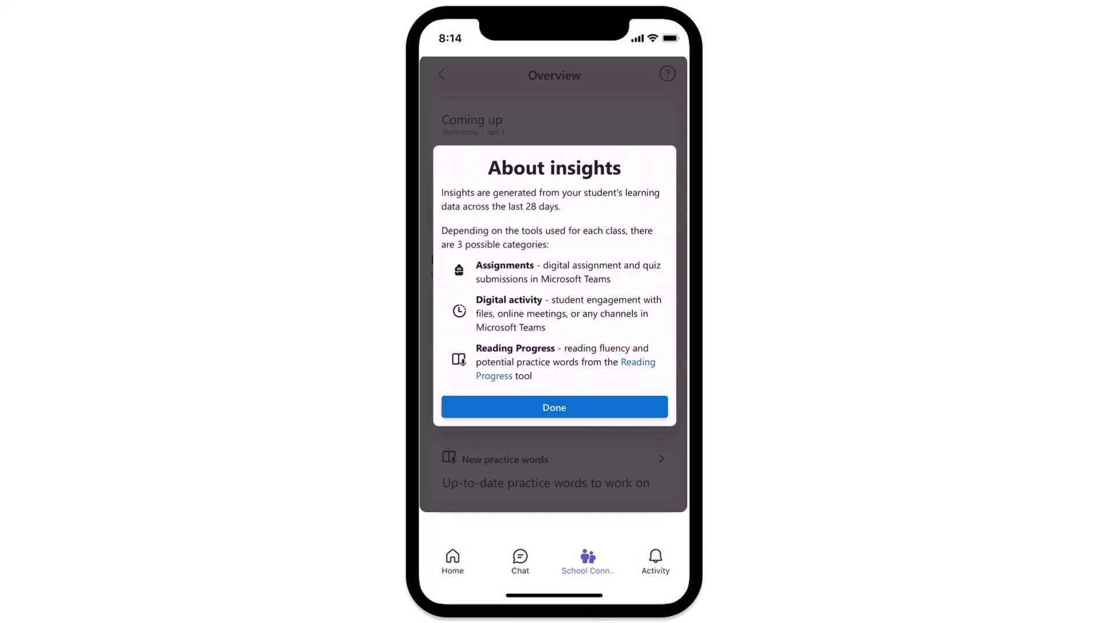